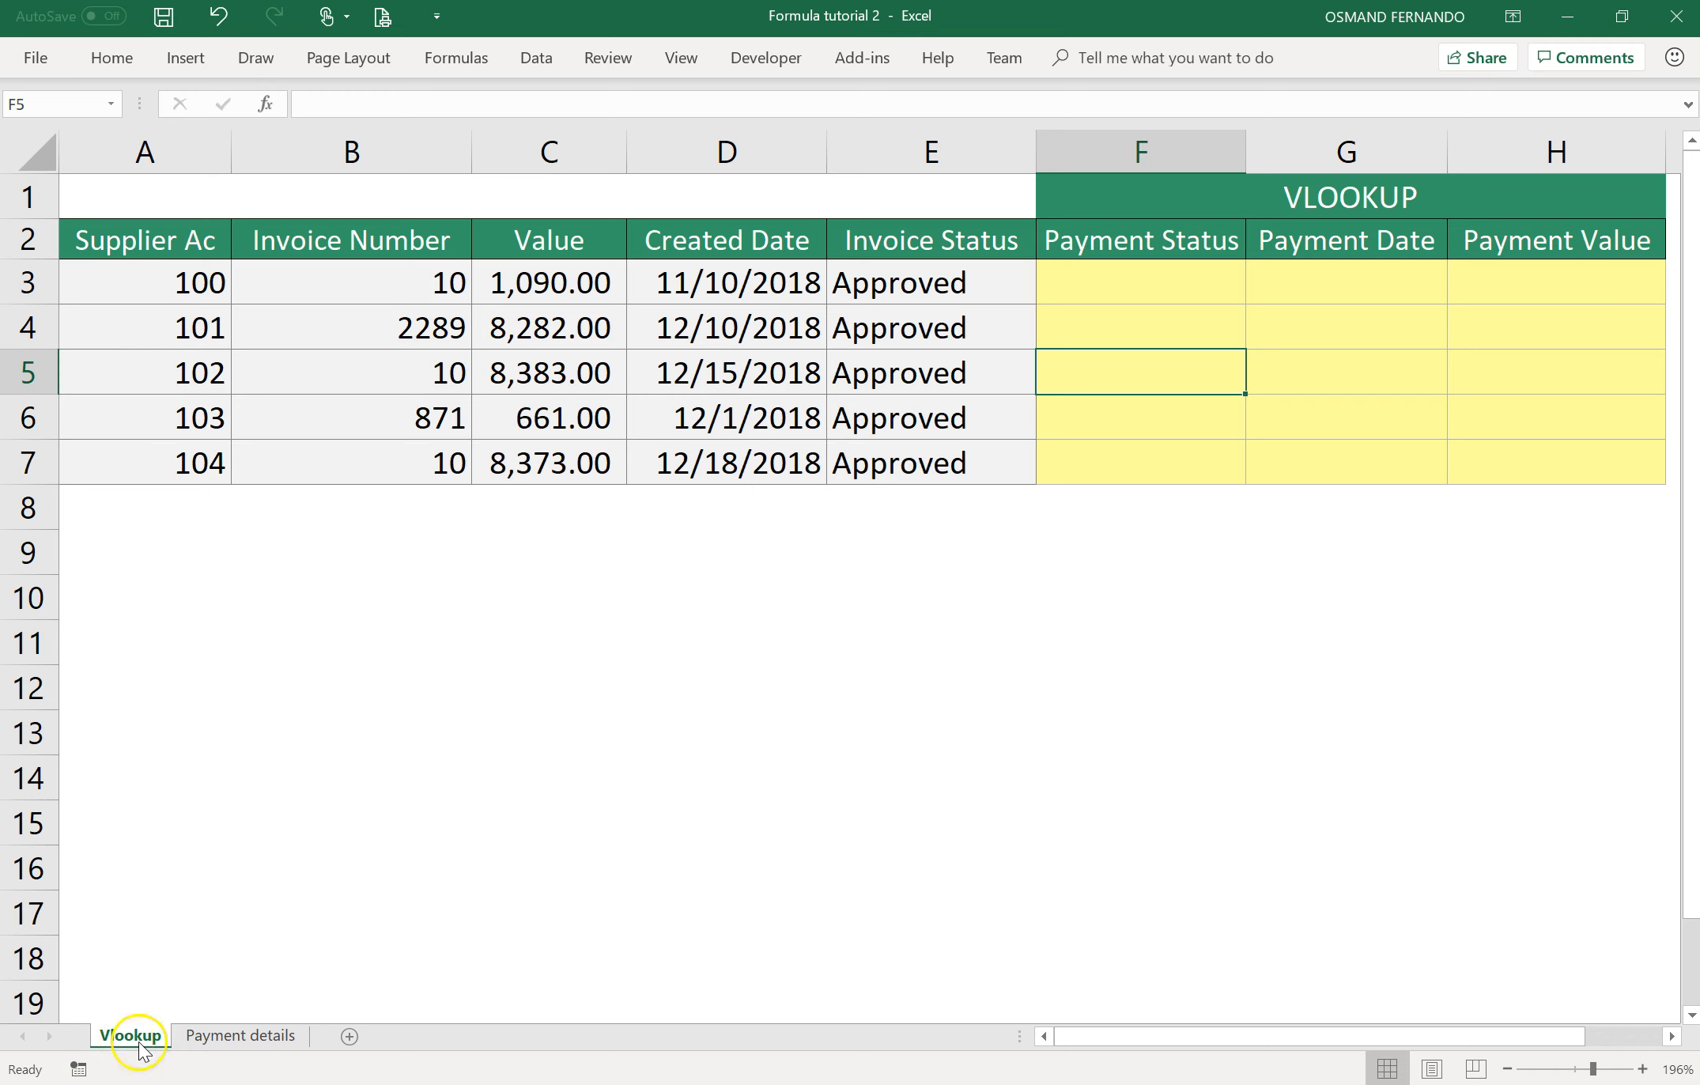
Begin an IF formula in F3 of the Vlookup sheet that tests whether 'Payment details'!E3 equals "Paid".
{"action": "left_click", "coordinate": [240, 1035]}
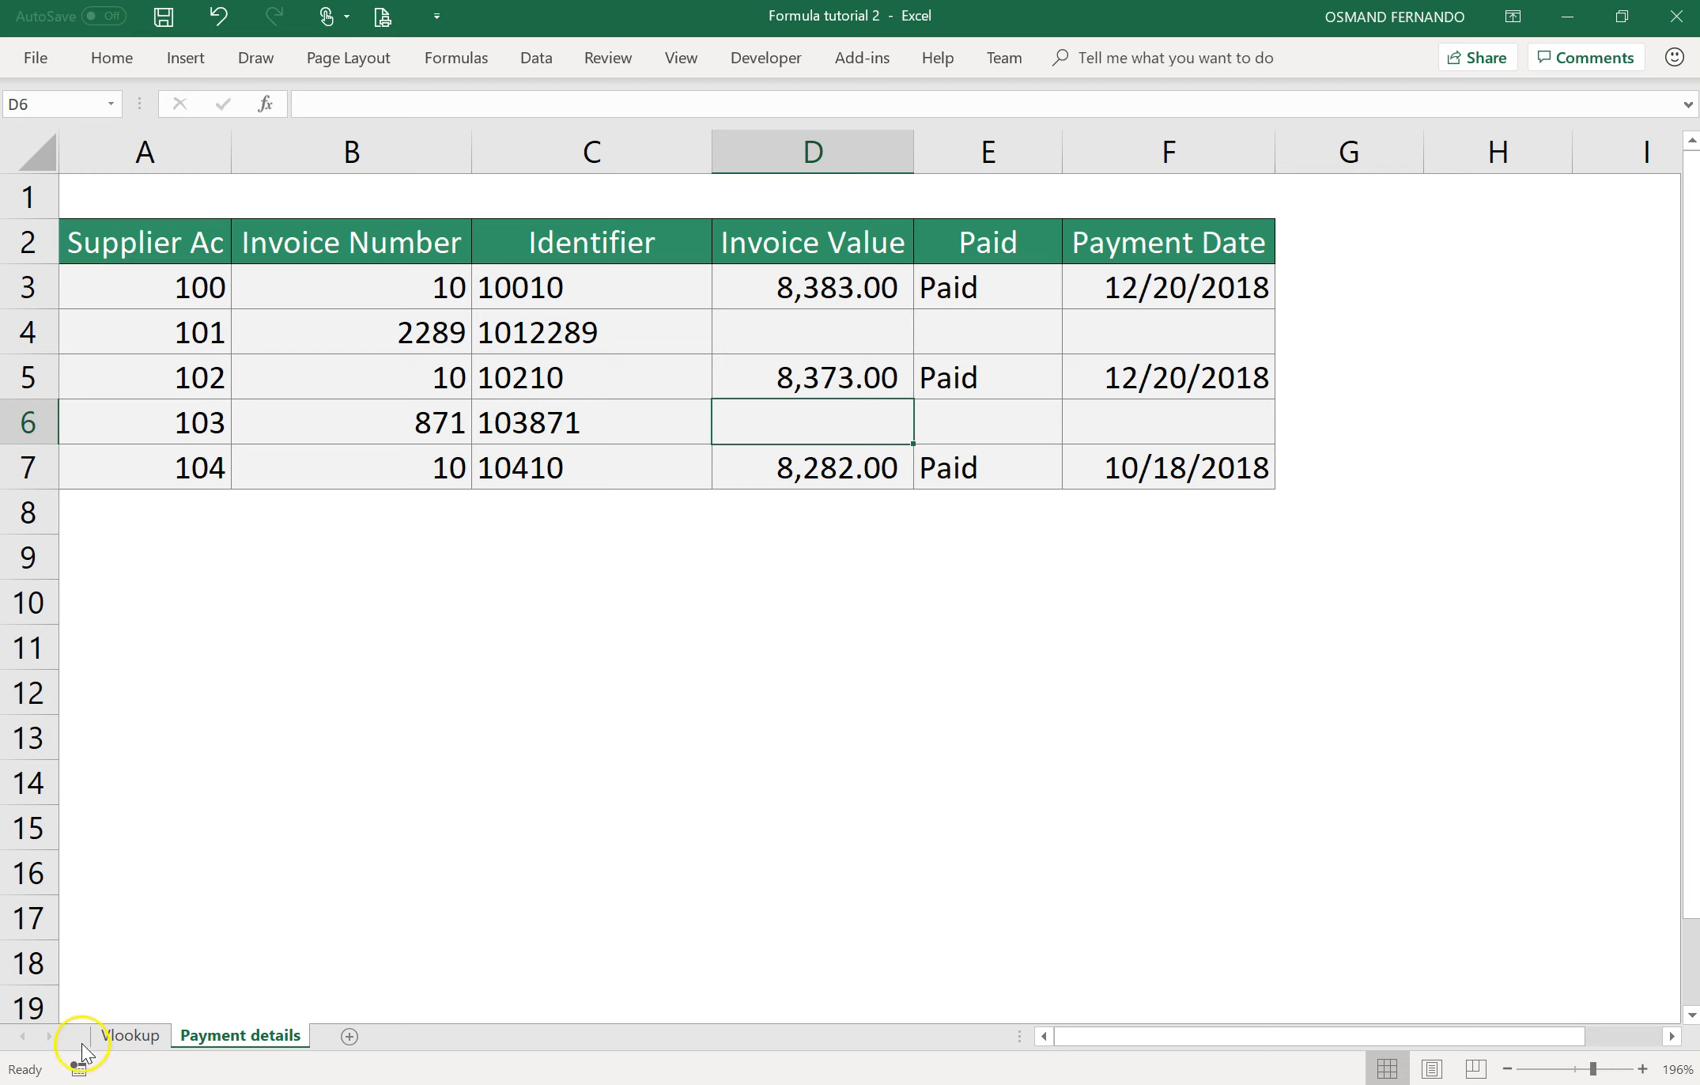
{"action": "left_click", "coordinate": [116, 1037]}
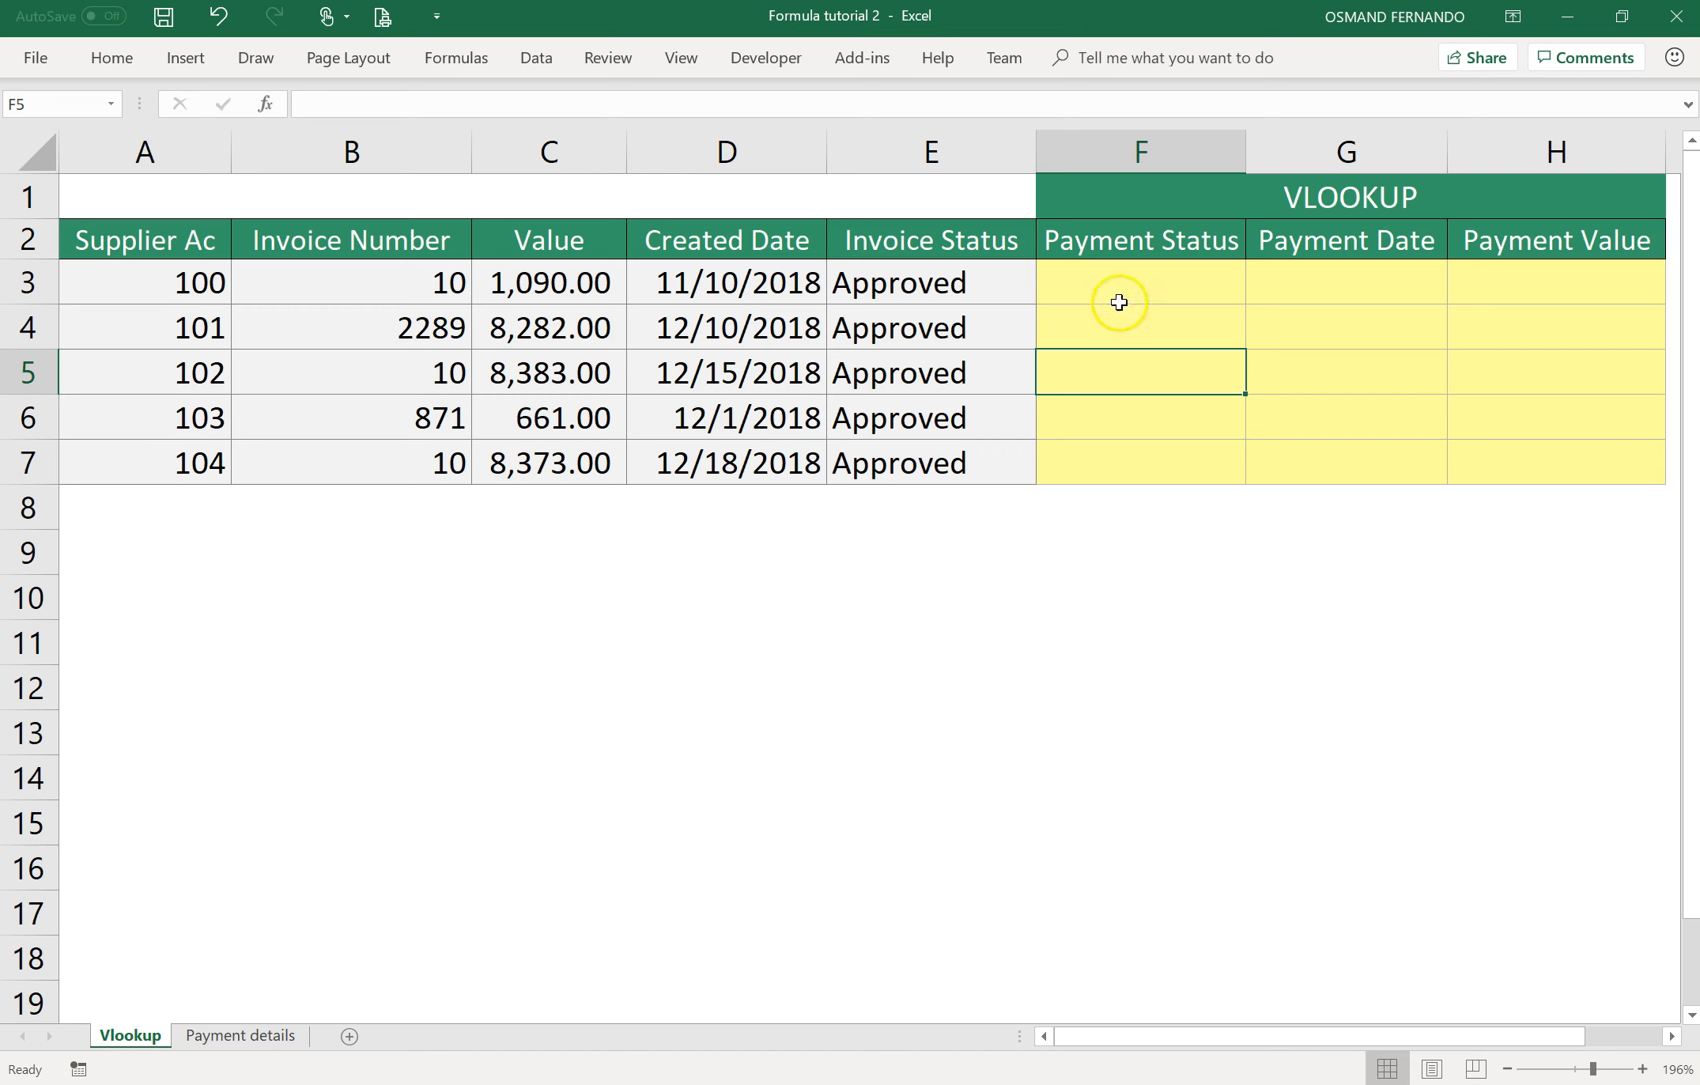
{"action": "left_click", "coordinate": [1190, 284]}
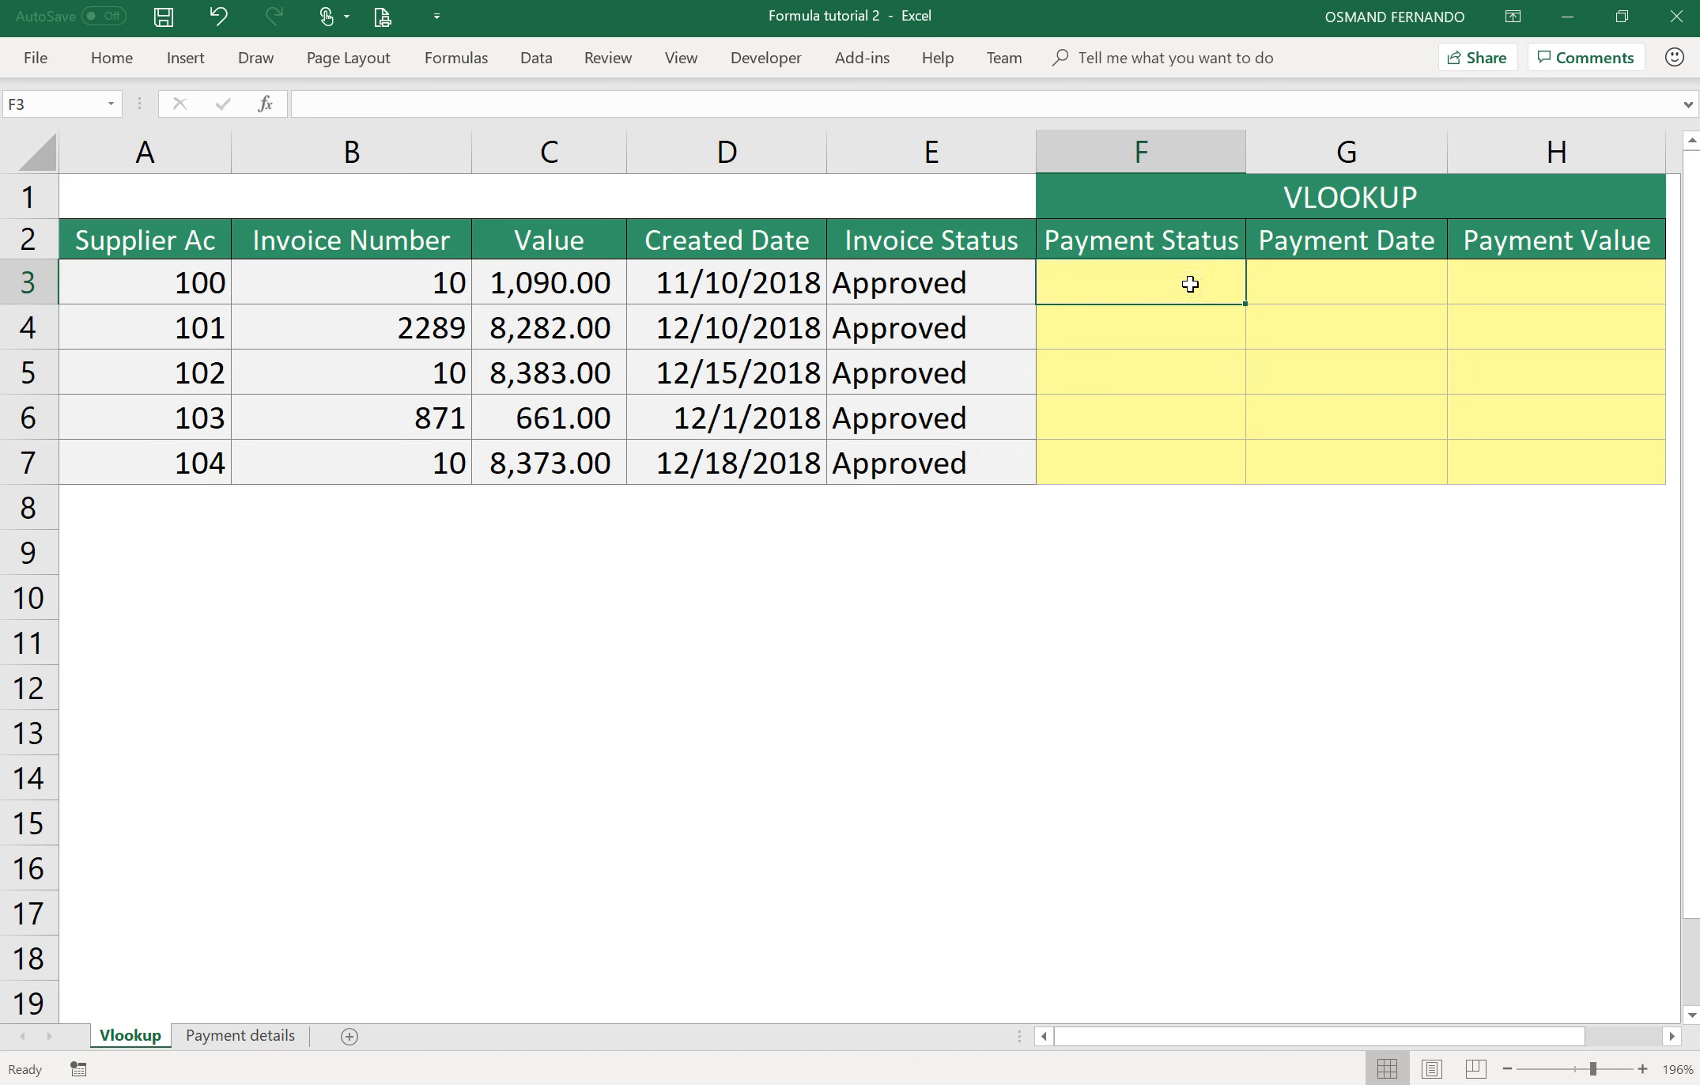
{"action": "type", "text": "="}
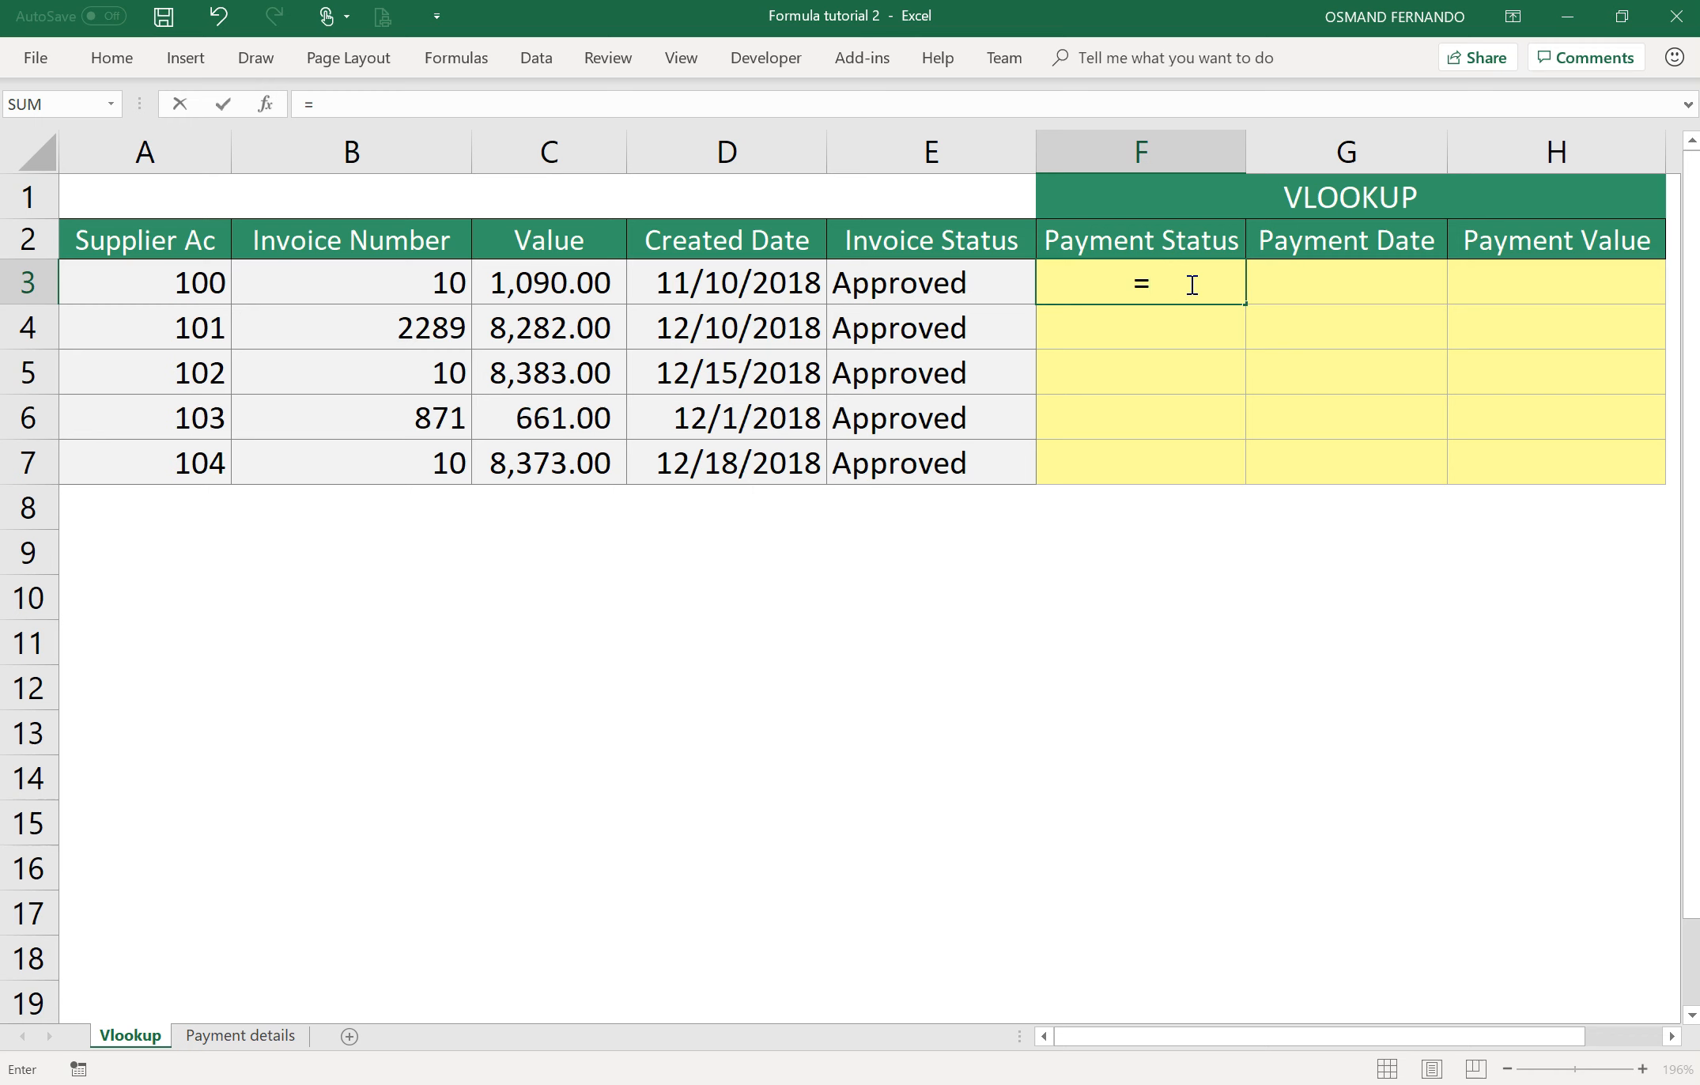
{"action": "type", "text": "IF"}
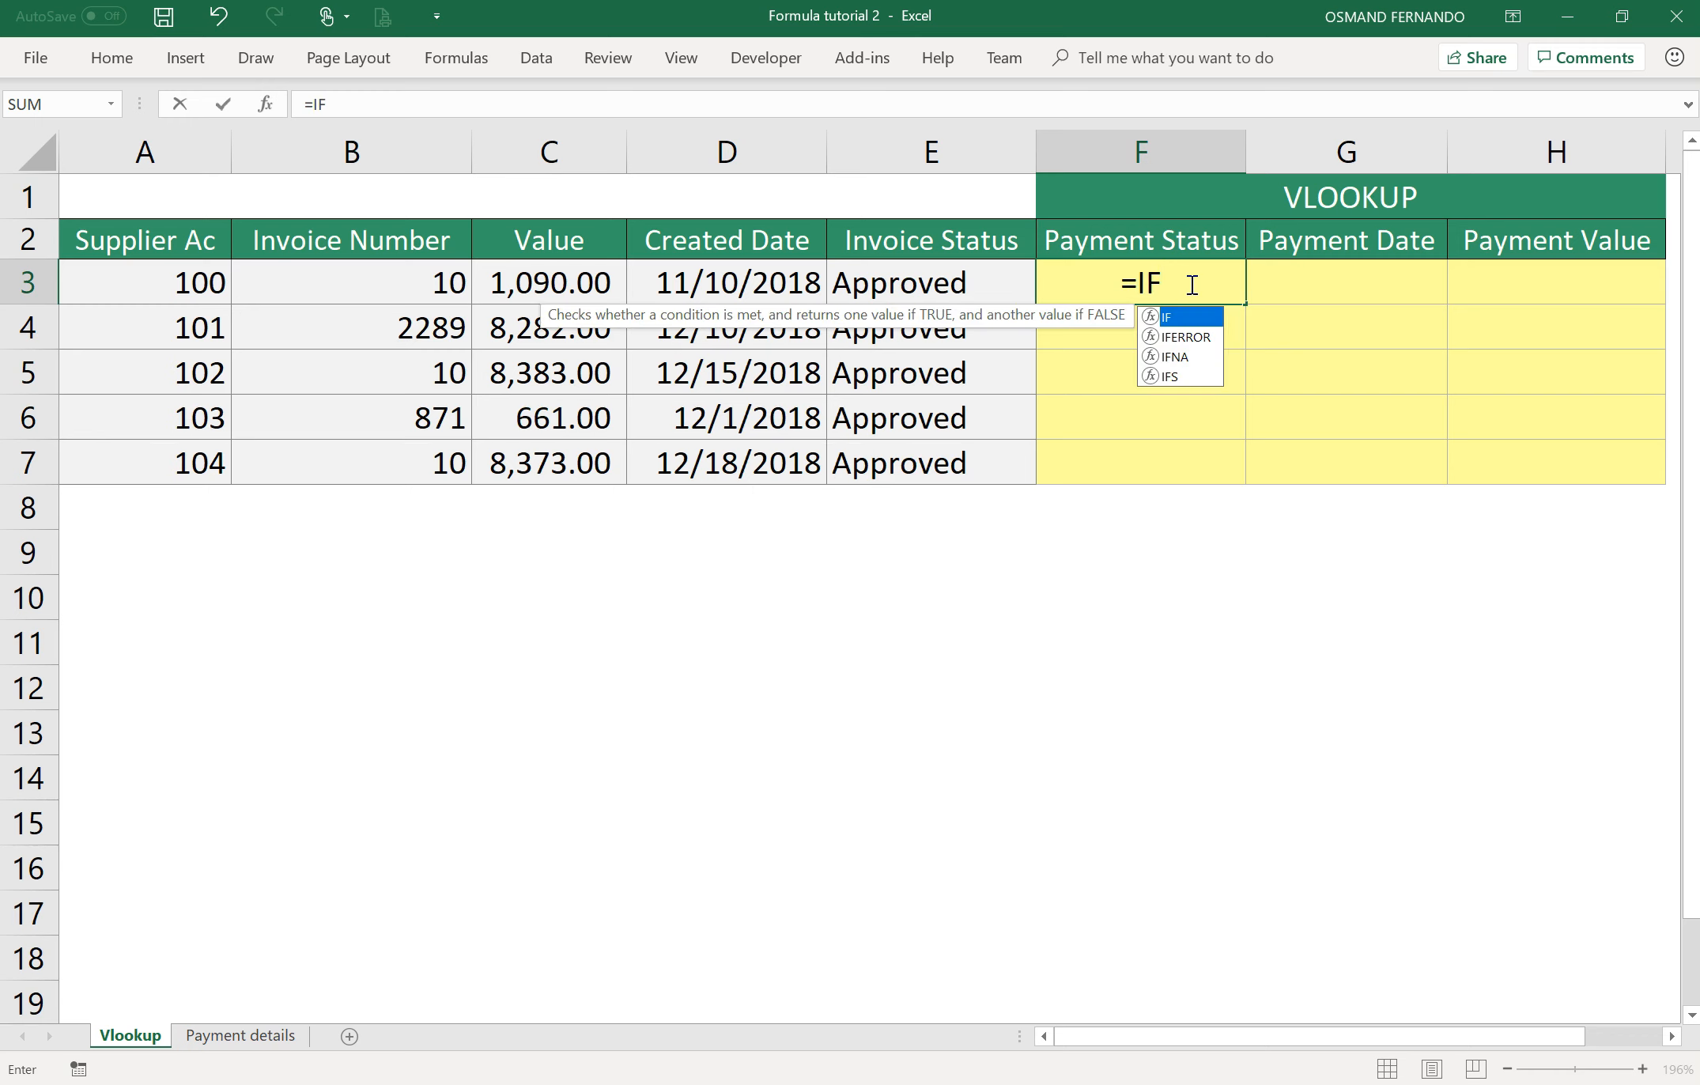
{"action": "type", "text": "("}
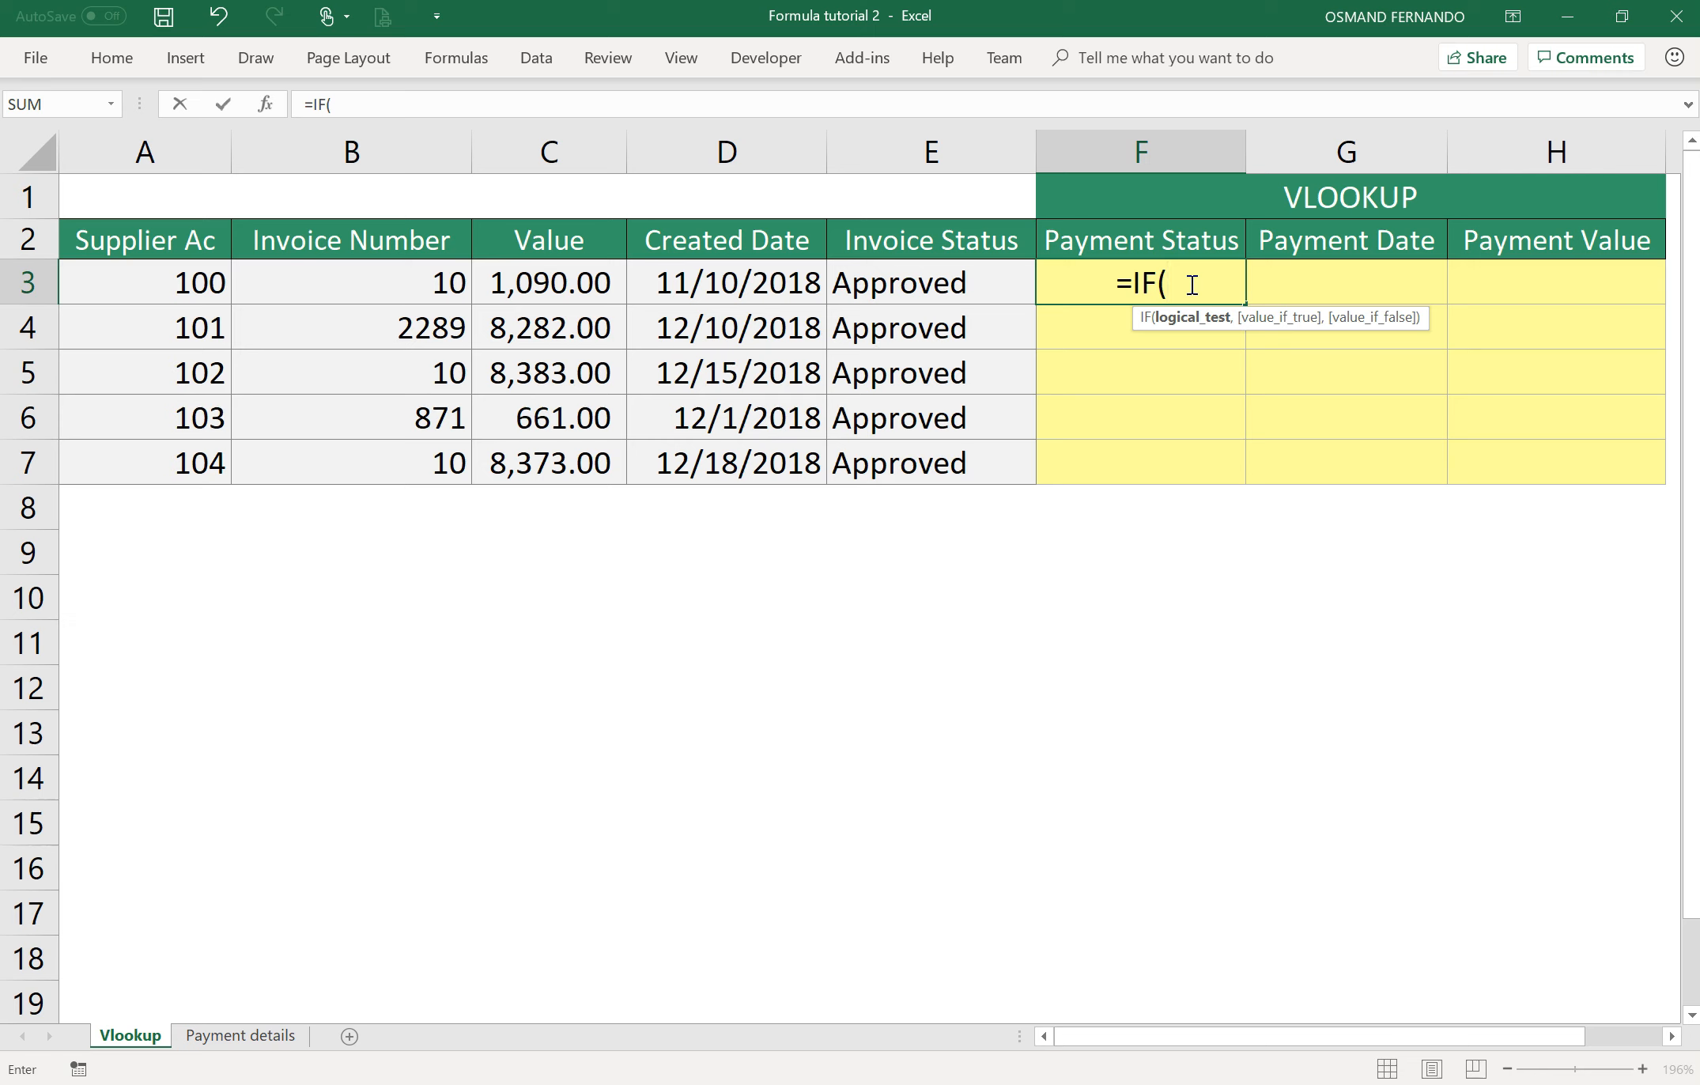
{"action": "left_click", "coordinate": [247, 1036]}
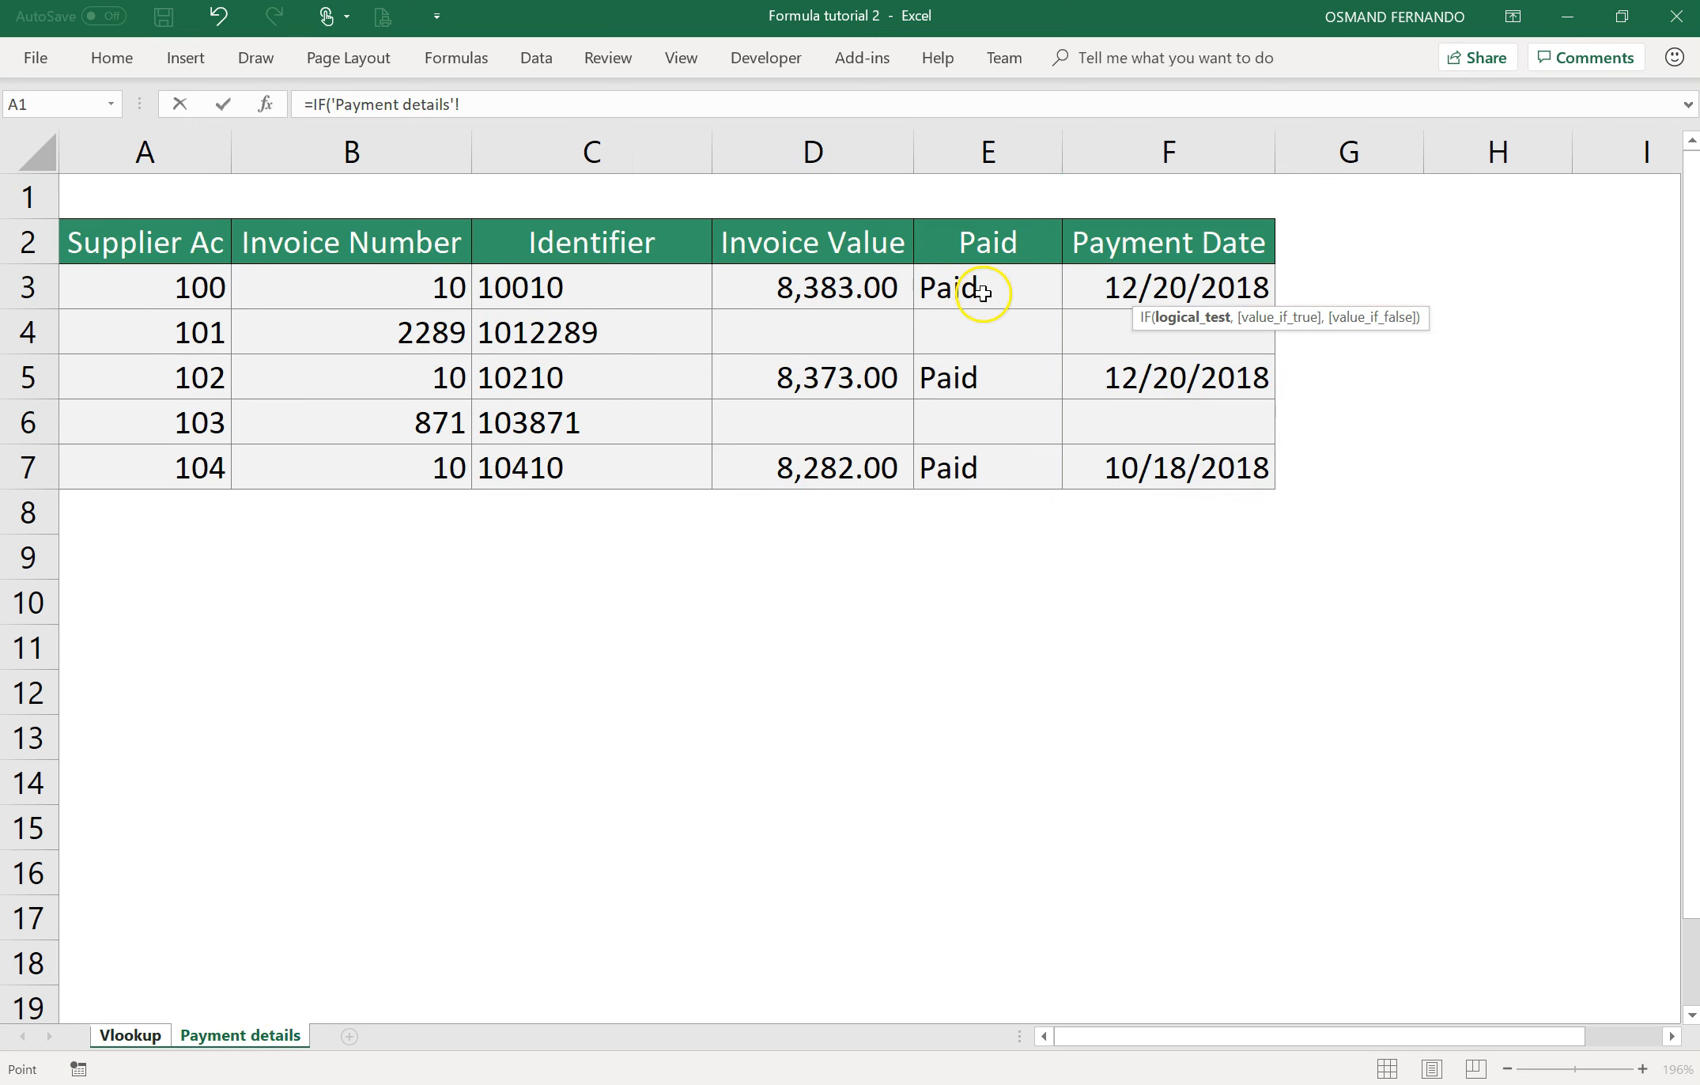
{"action": "left_click", "coordinate": [982, 293]}
{"action": "type", "text": "="}
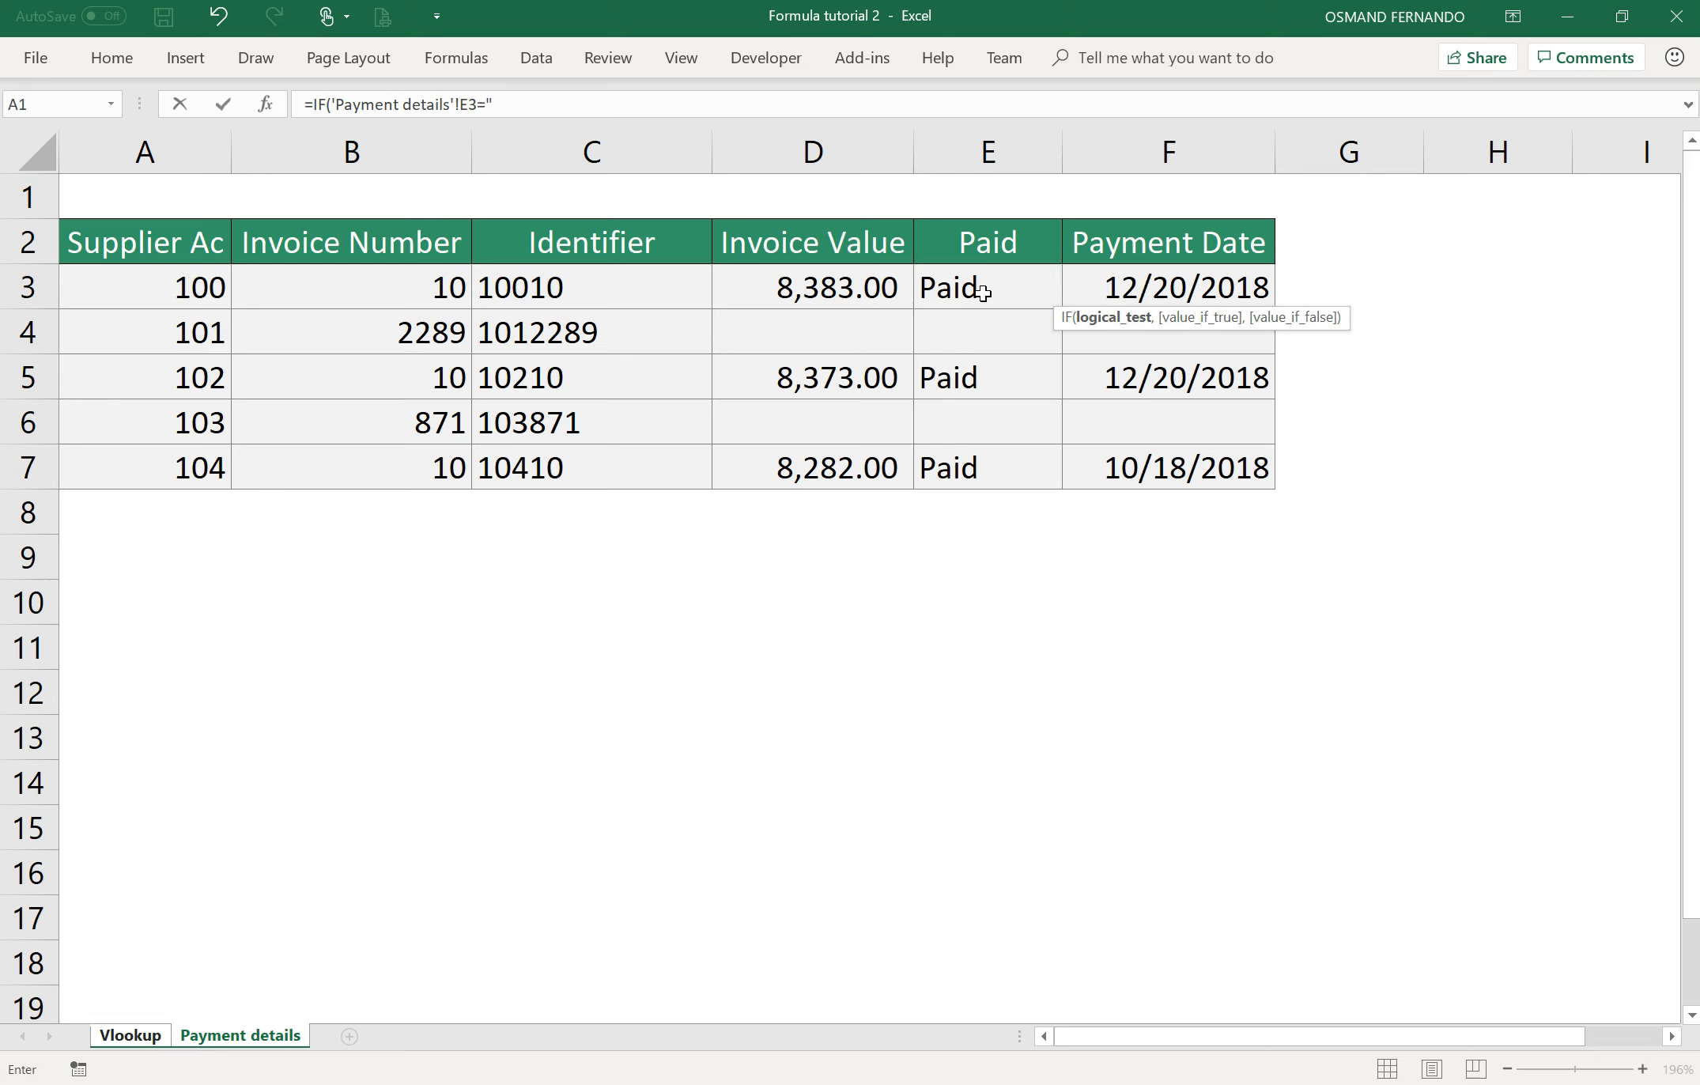
{"action": "type", "text": "\"Paid"}
{"action": "type", "text": ","}
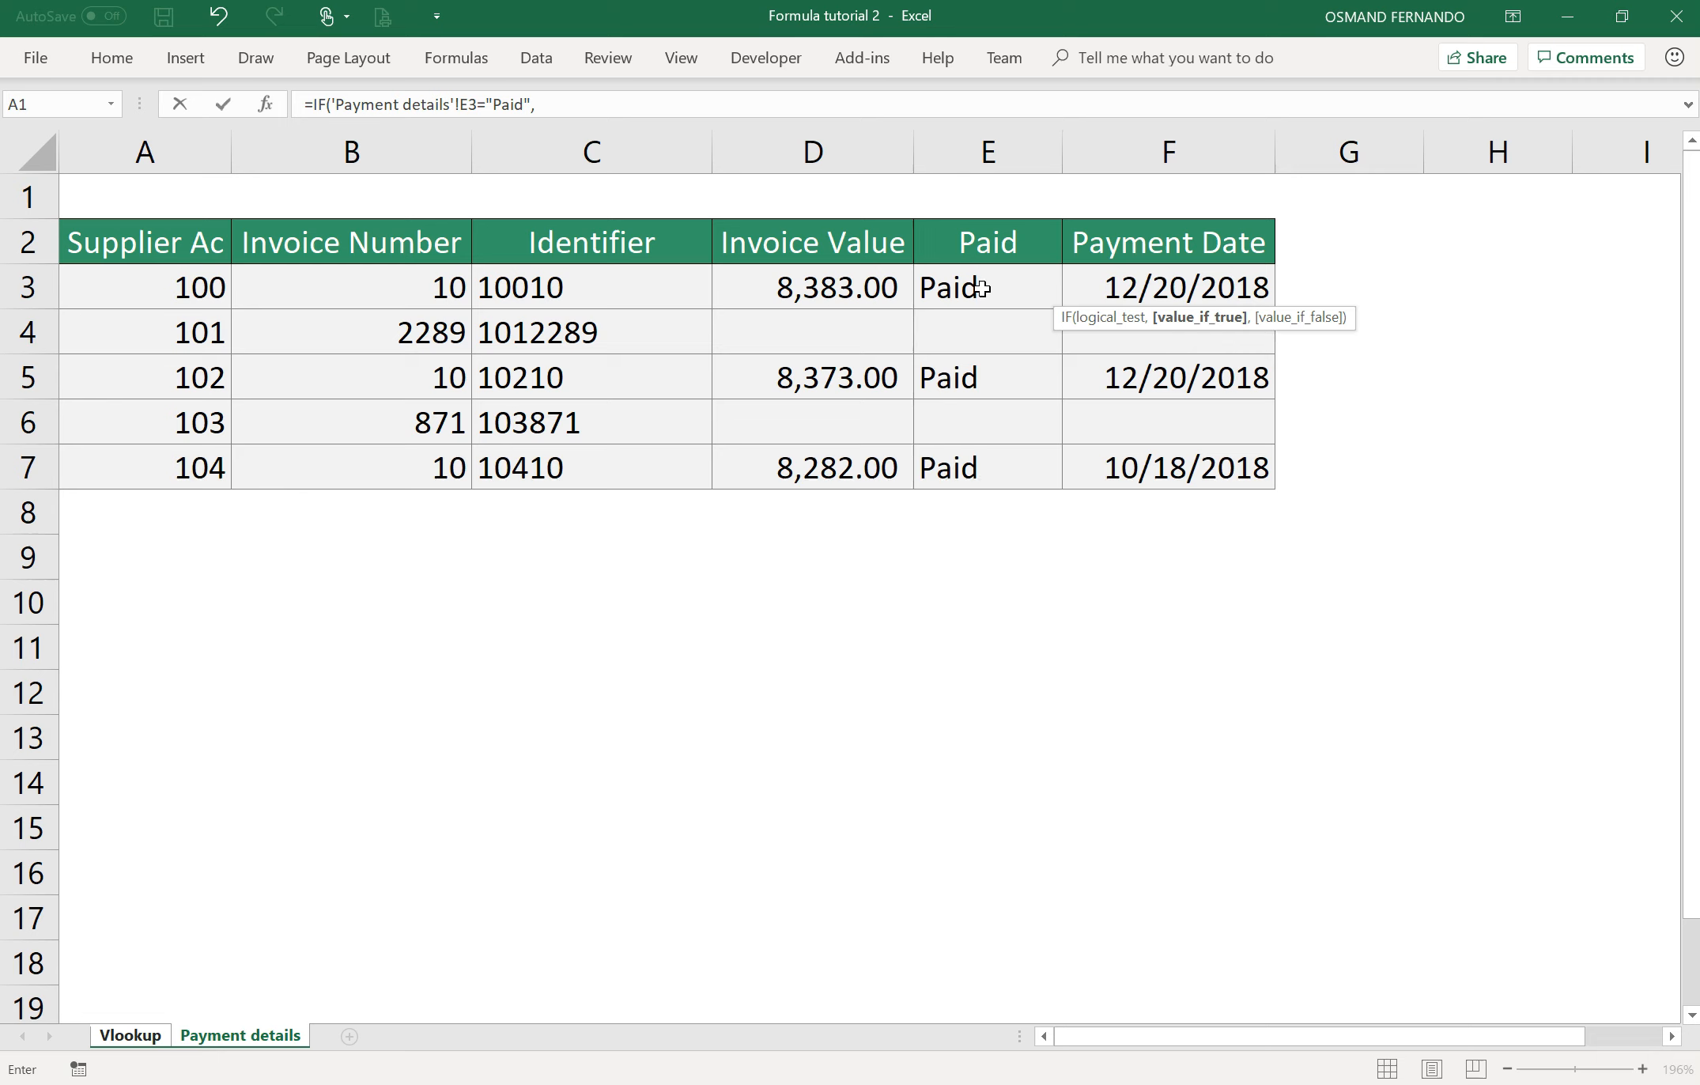
Nest a VLOOKUP as the value if true, using Vlookup!A3&Vlookup!B3 as the lookup value.
{"action": "type", "text": "v"}
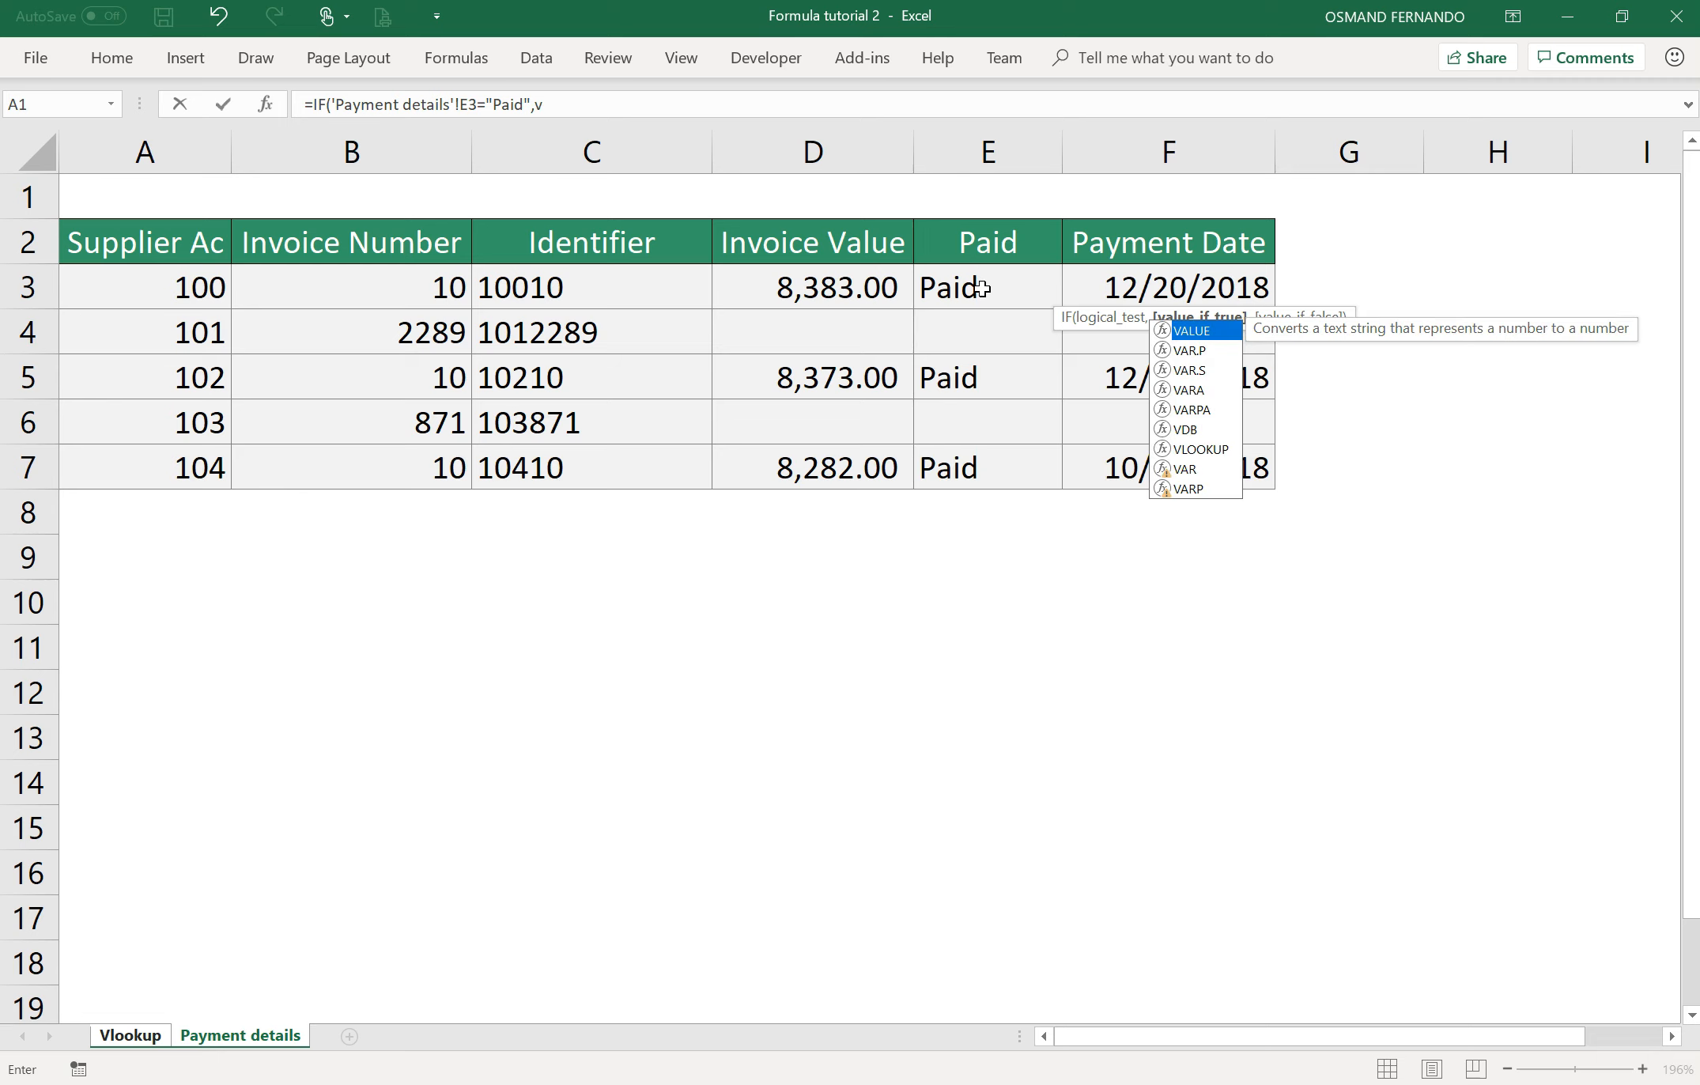
{"action": "type", "text": "lookup"}
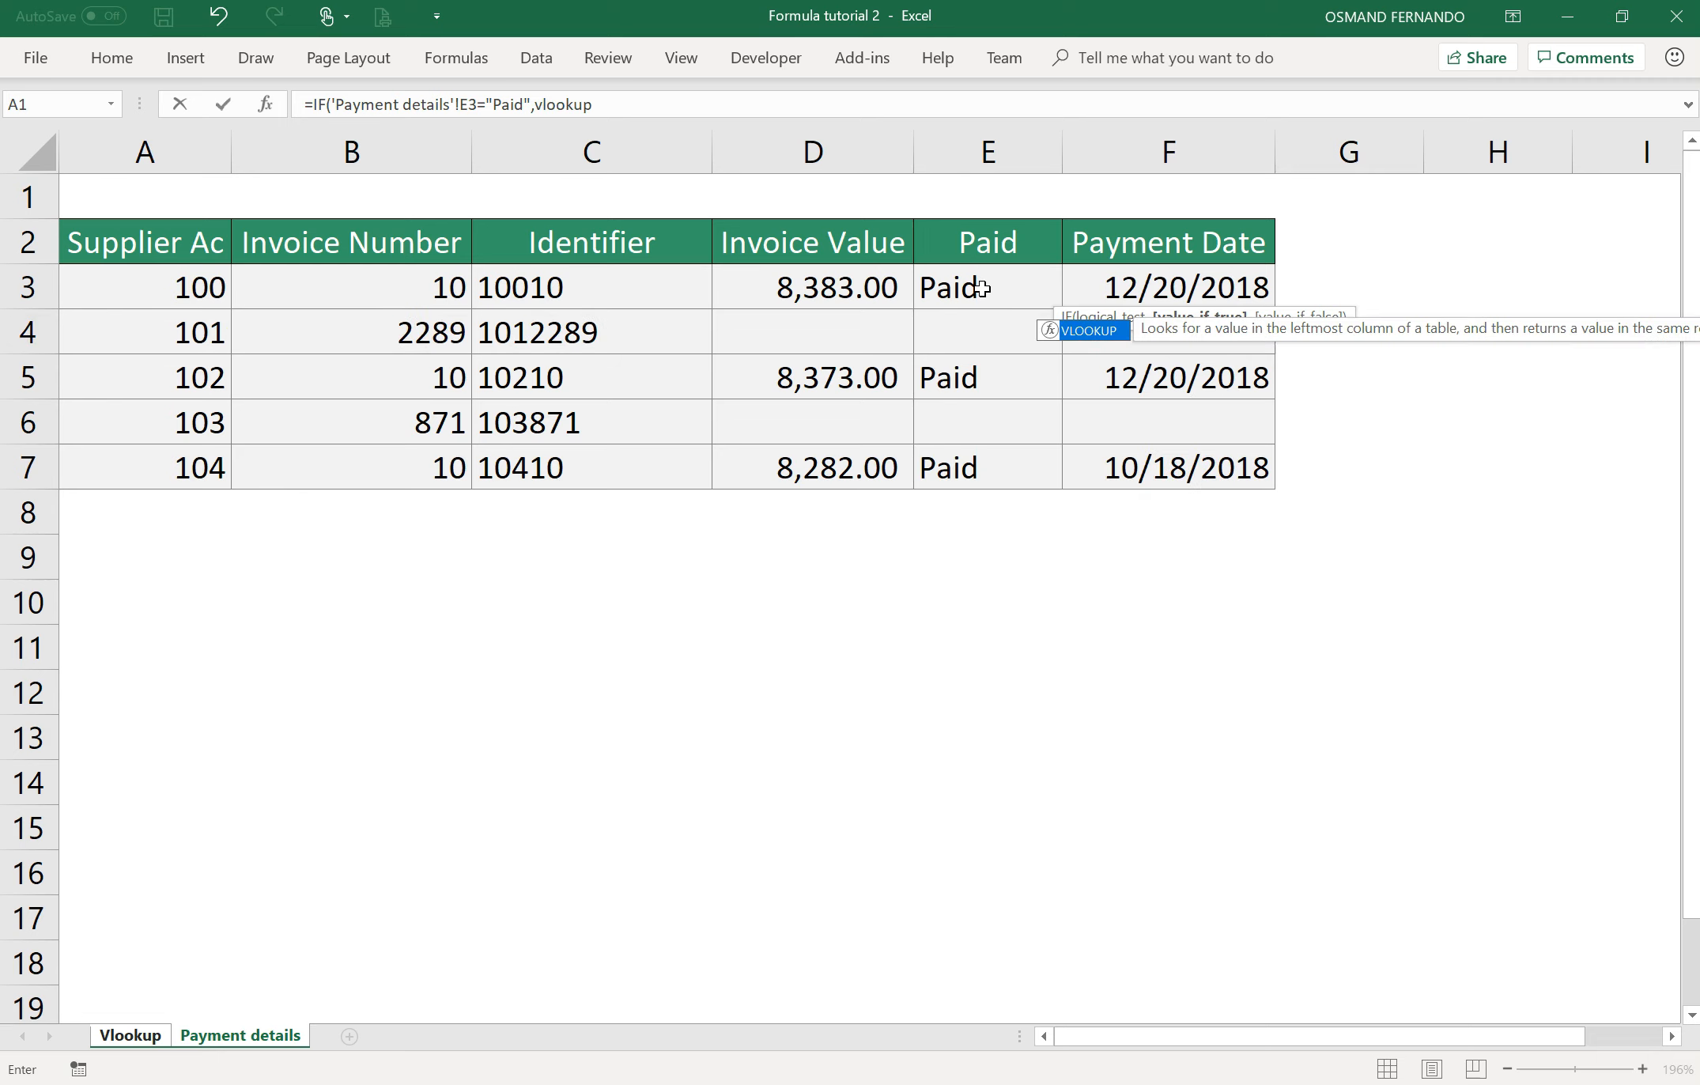
{"action": "type", "text": "("}
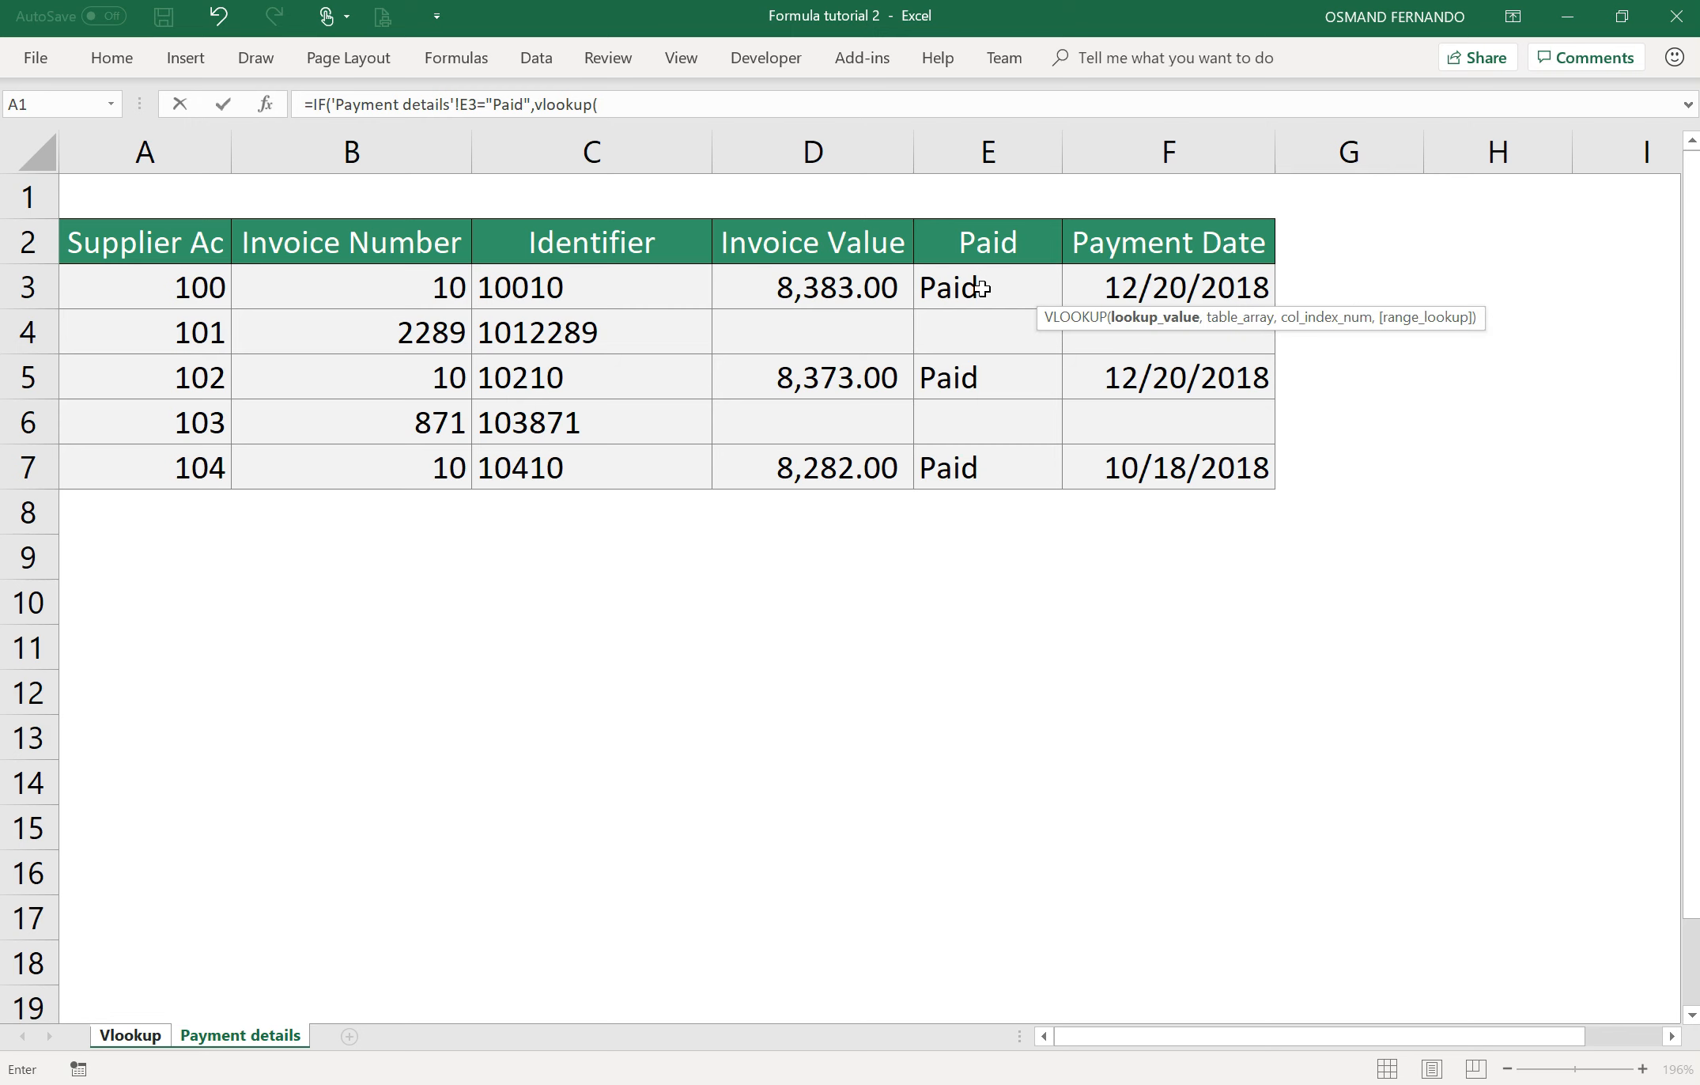
{"action": "left_click", "coordinate": [144, 1035]}
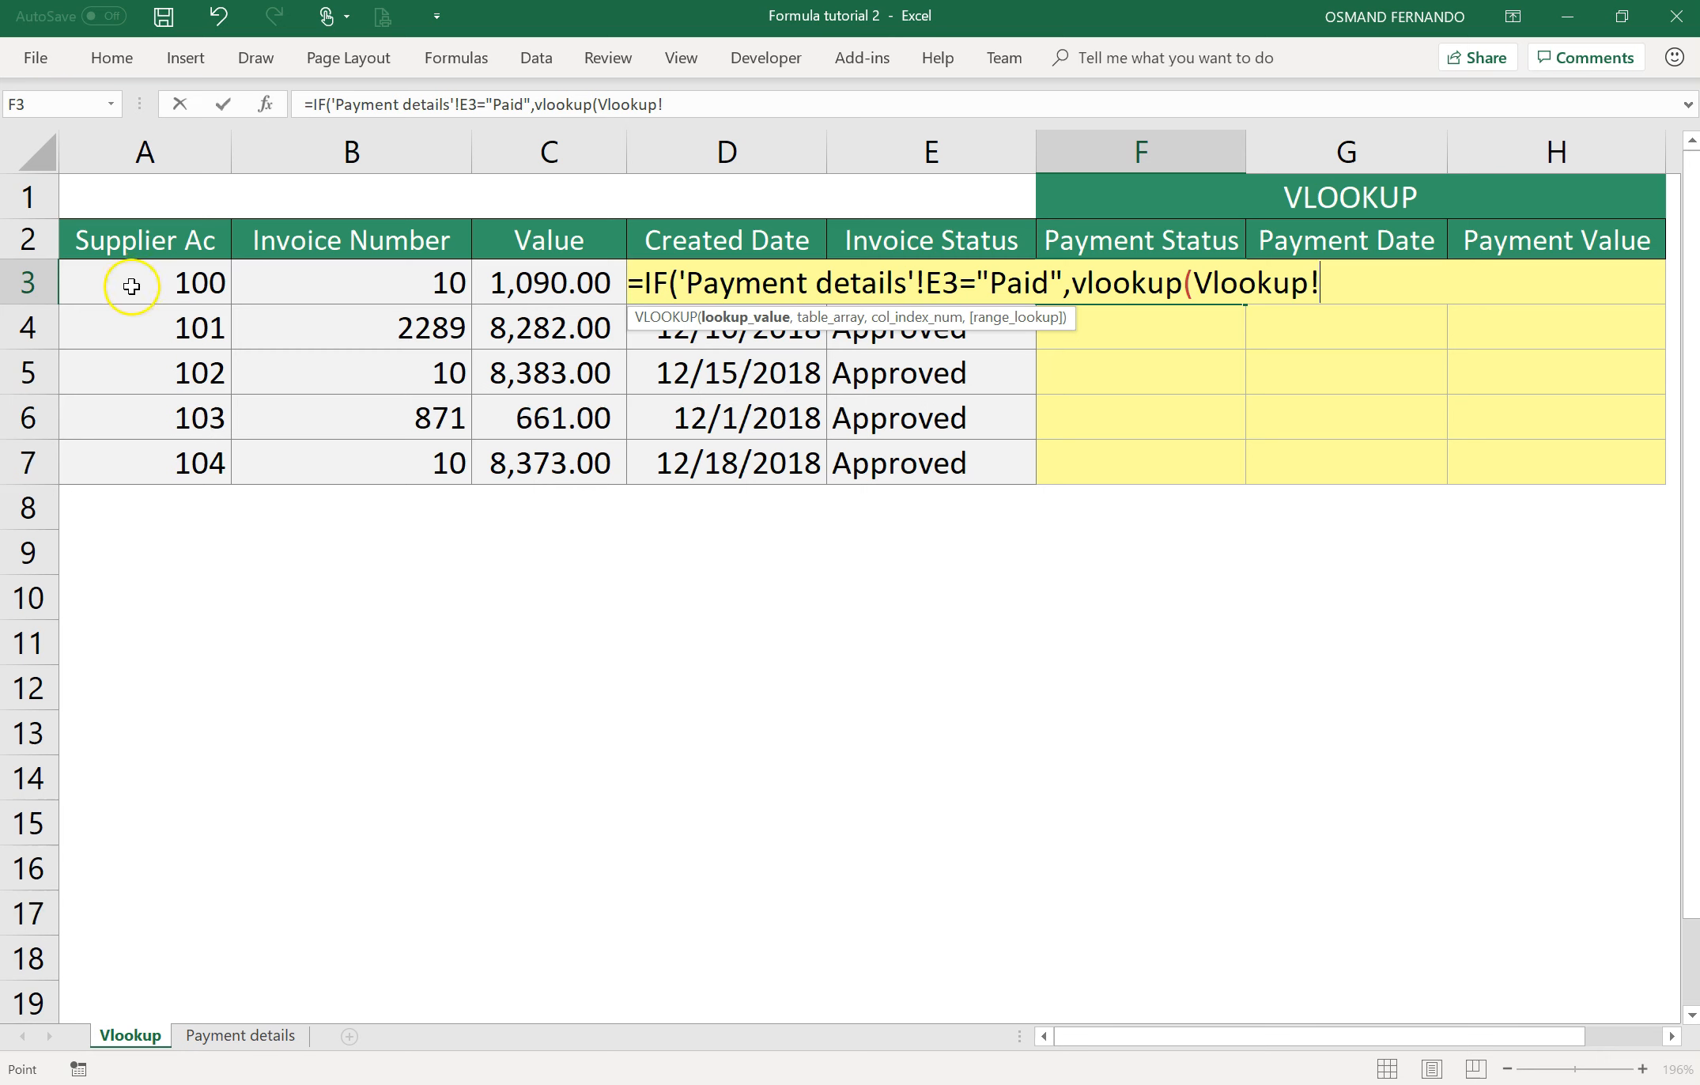
{"action": "left_click", "coordinate": [132, 287]}
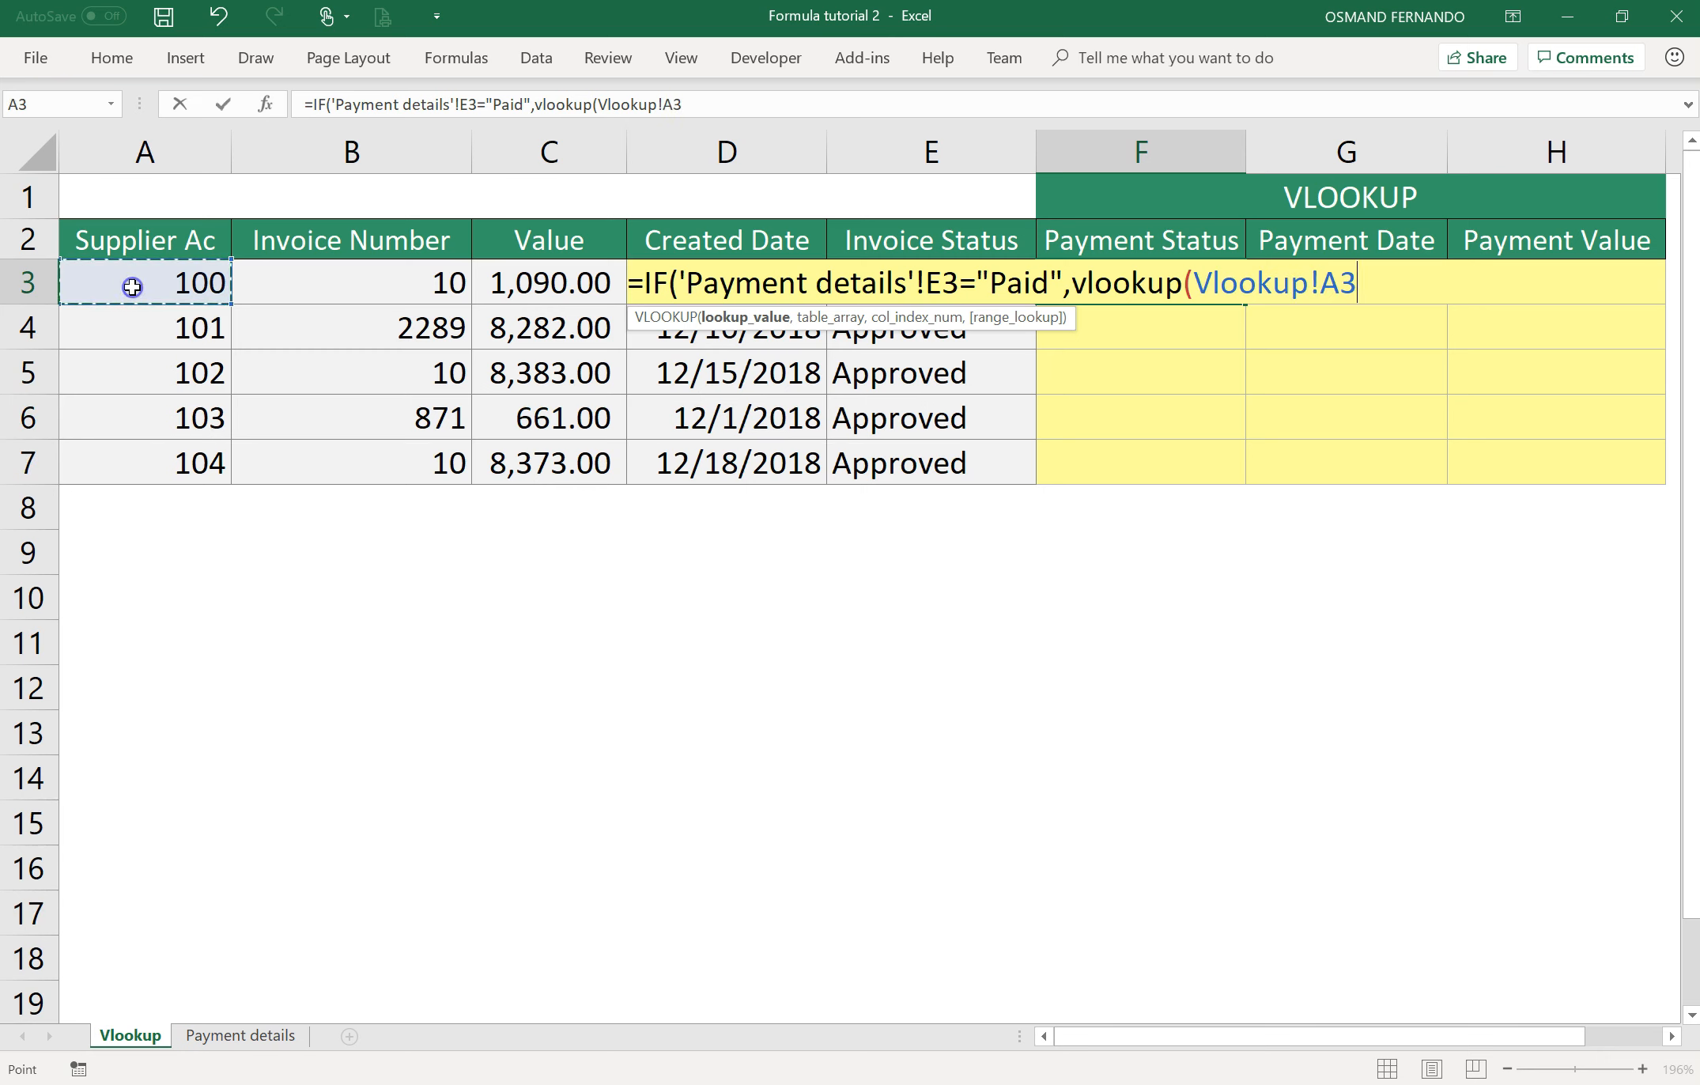
{"action": "type", "text": "&"}
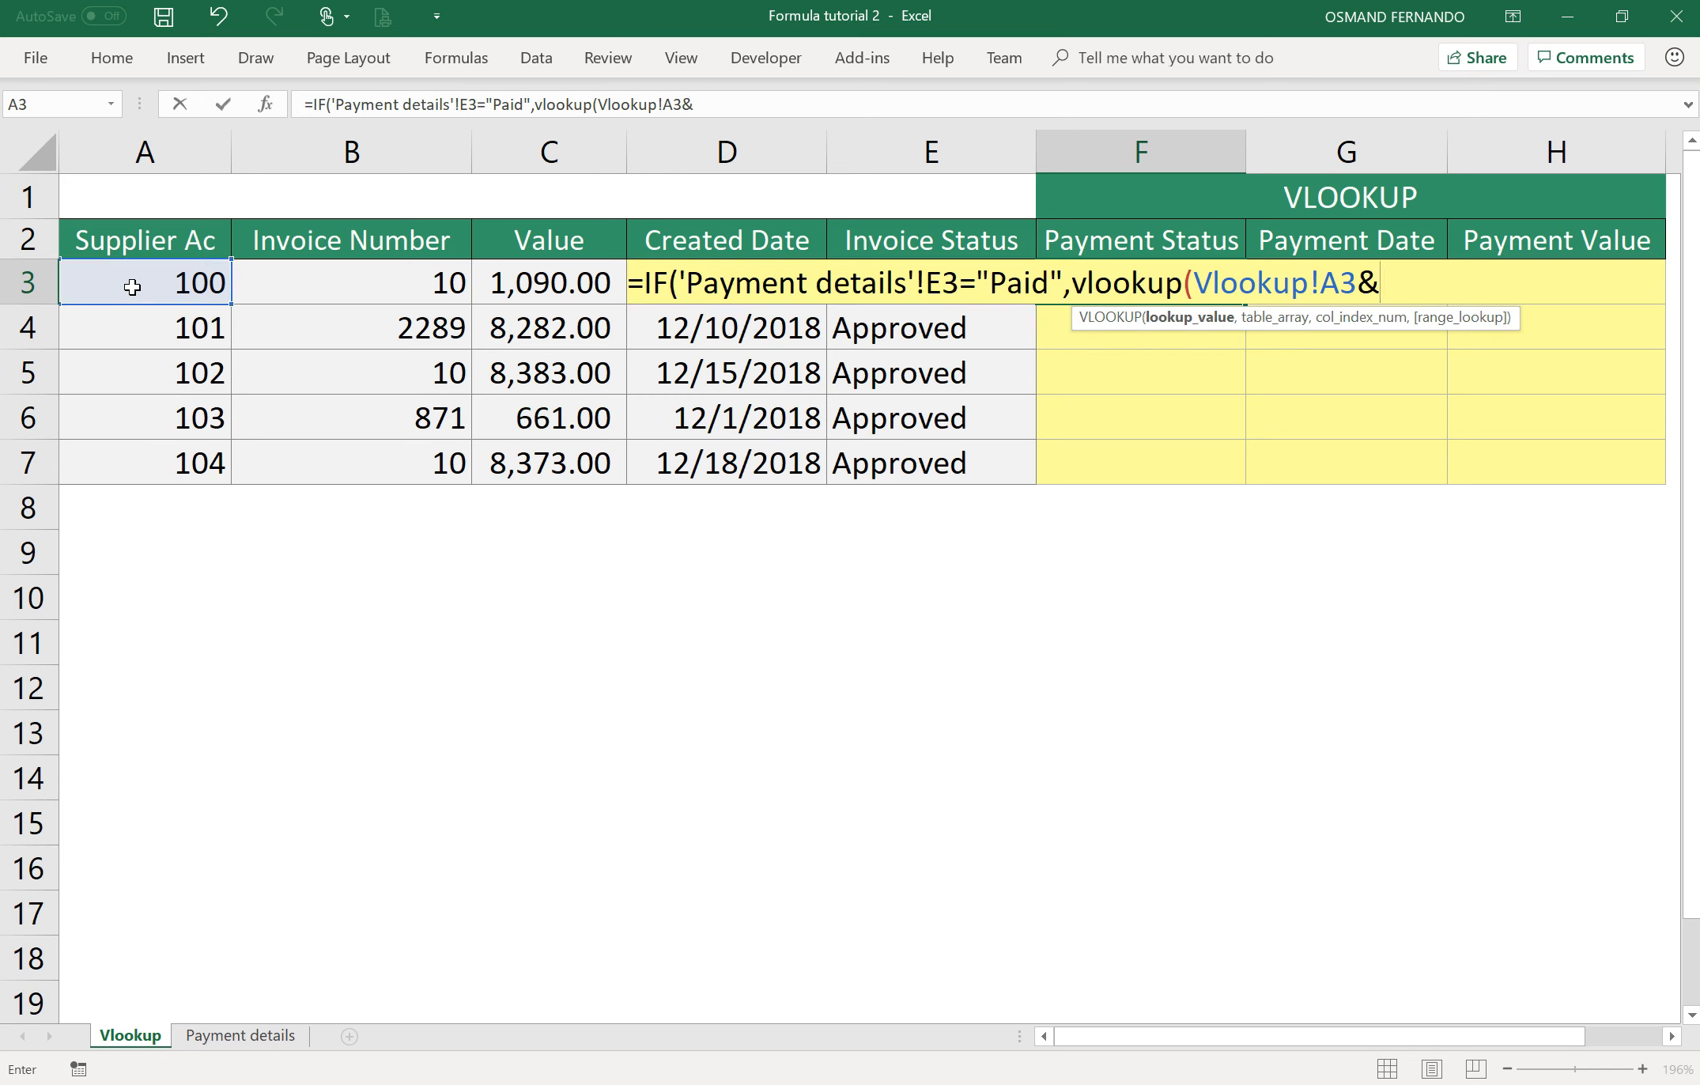
{"action": "left_click", "coordinate": [296, 279]}
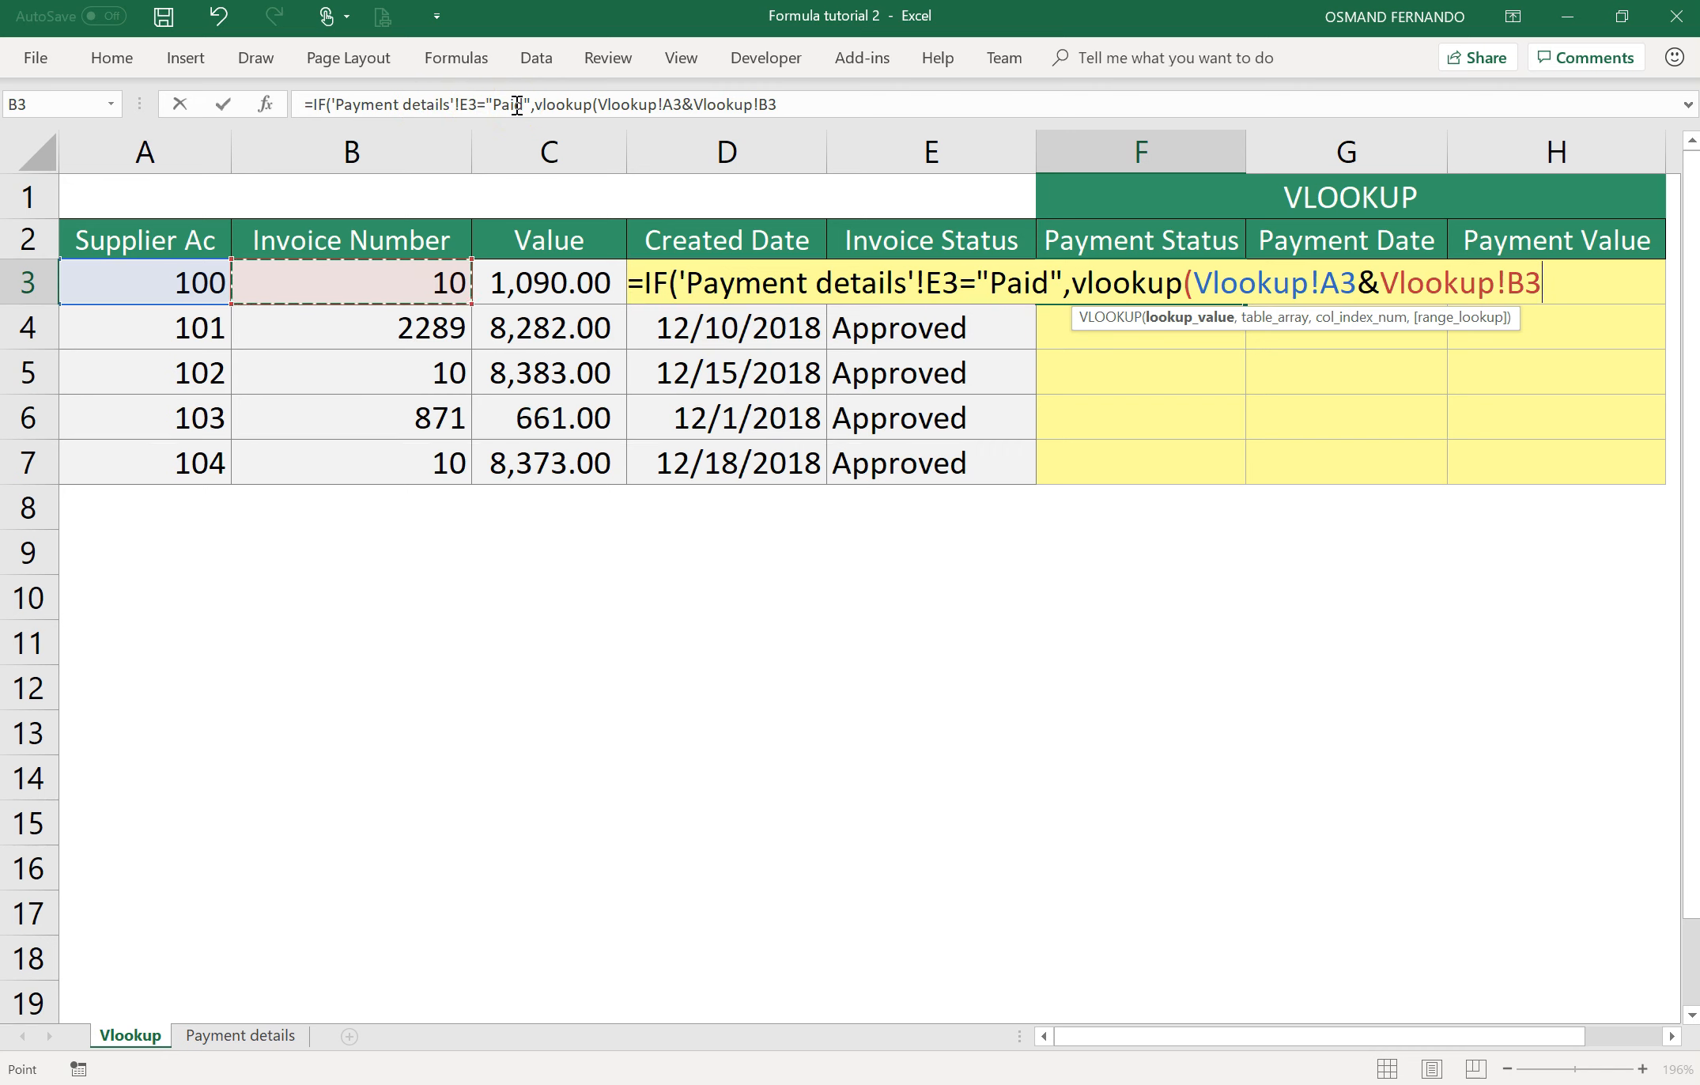
{"action": "left_click", "coordinate": [786, 105]}
{"action": "left_click", "coordinate": [785, 105]}
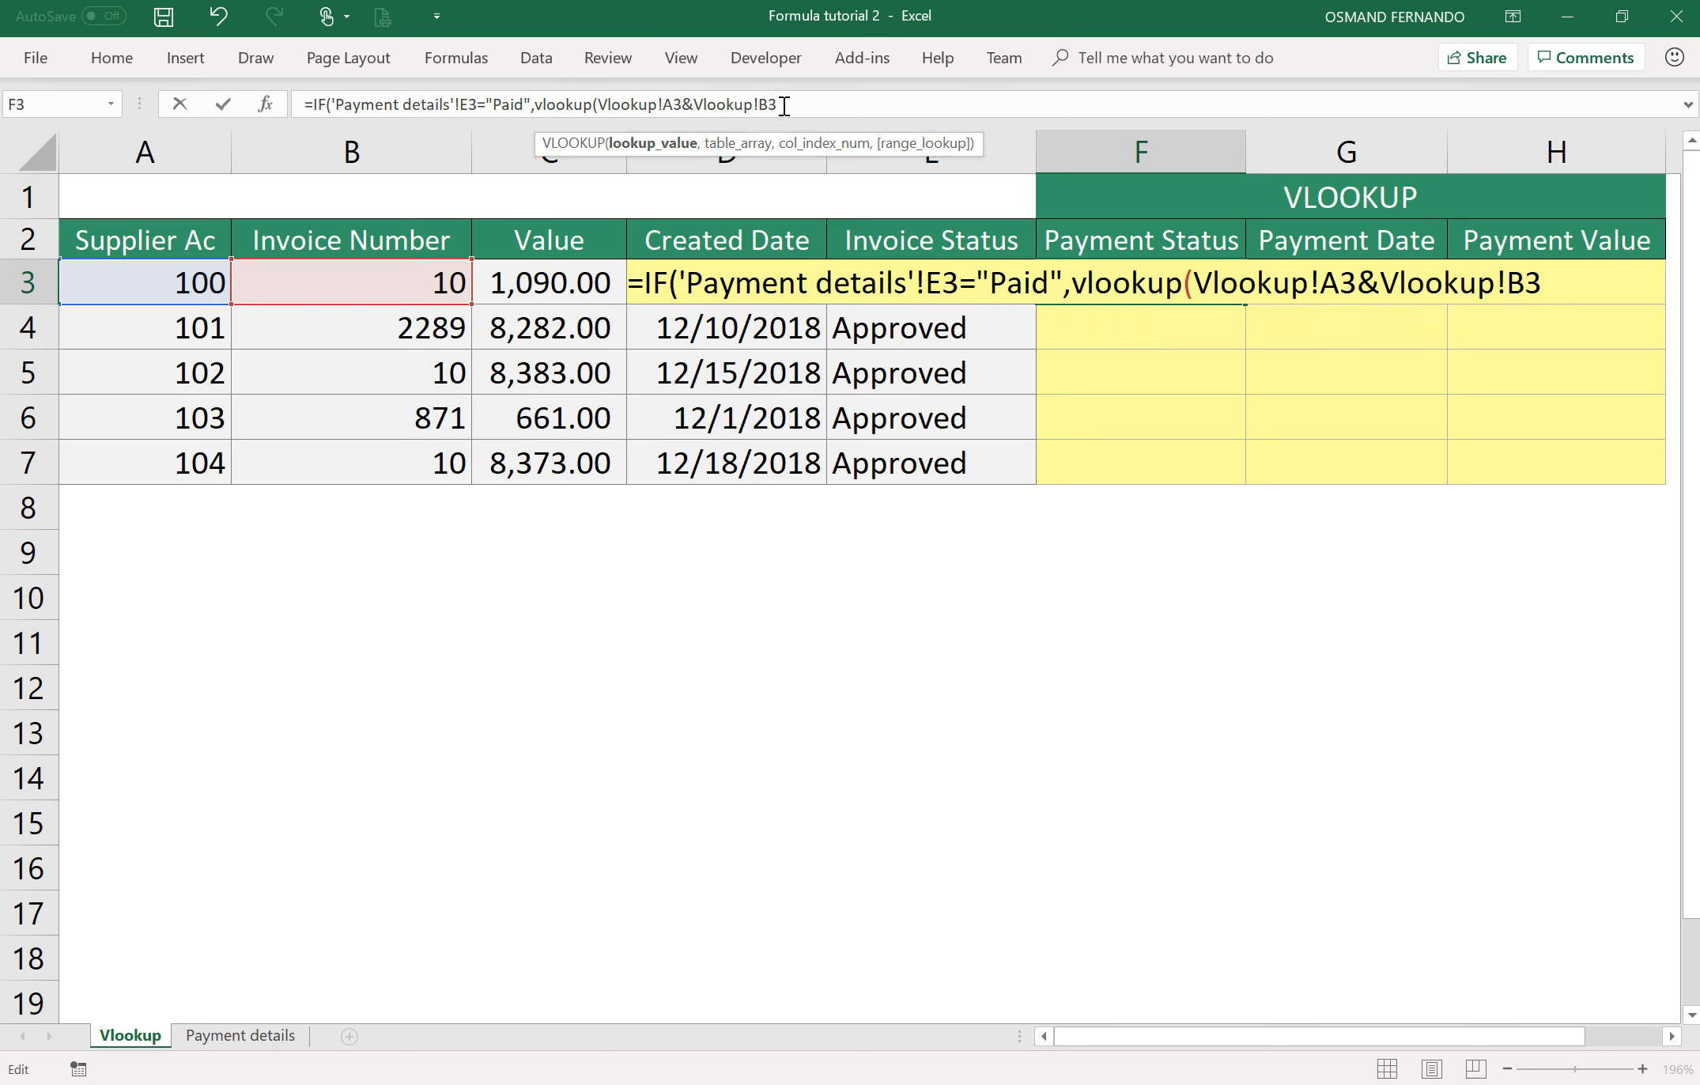
{"action": "type", "text": ","}
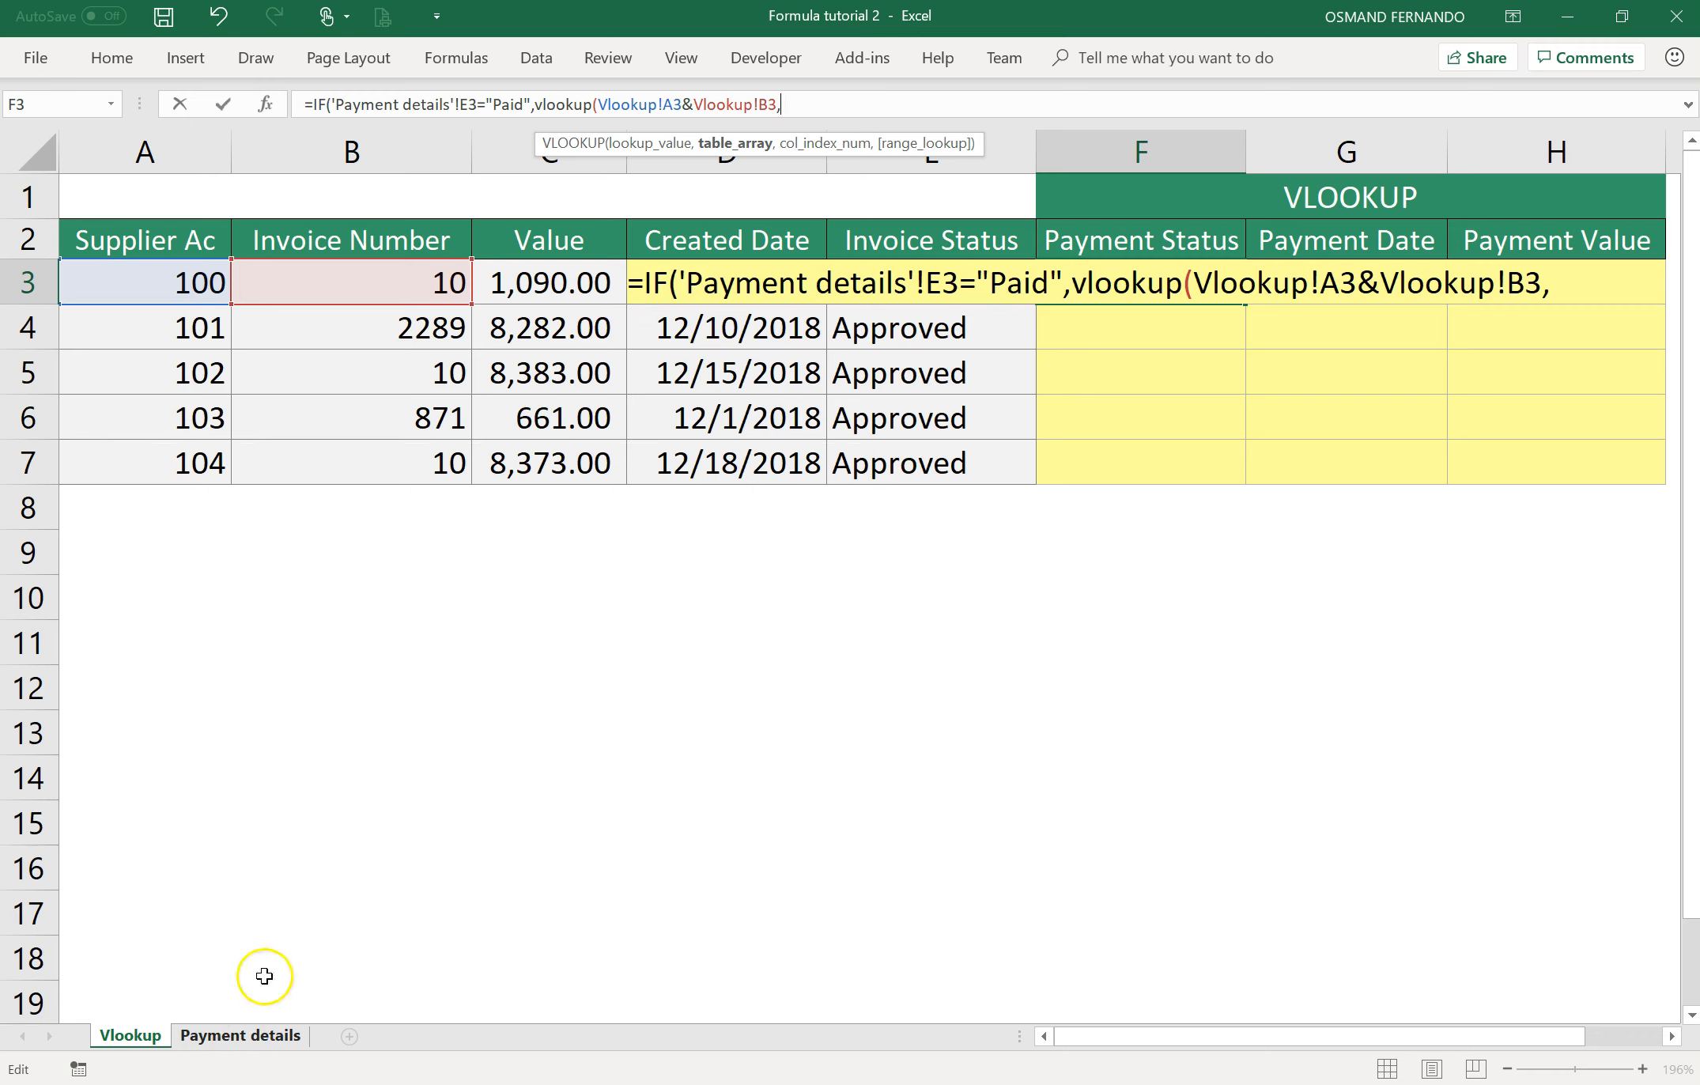
Set the VLOOKUP table array to the absolute range $C$3:$E$7 on the Payment details sheet.
{"action": "left_click", "coordinate": [276, 1030]}
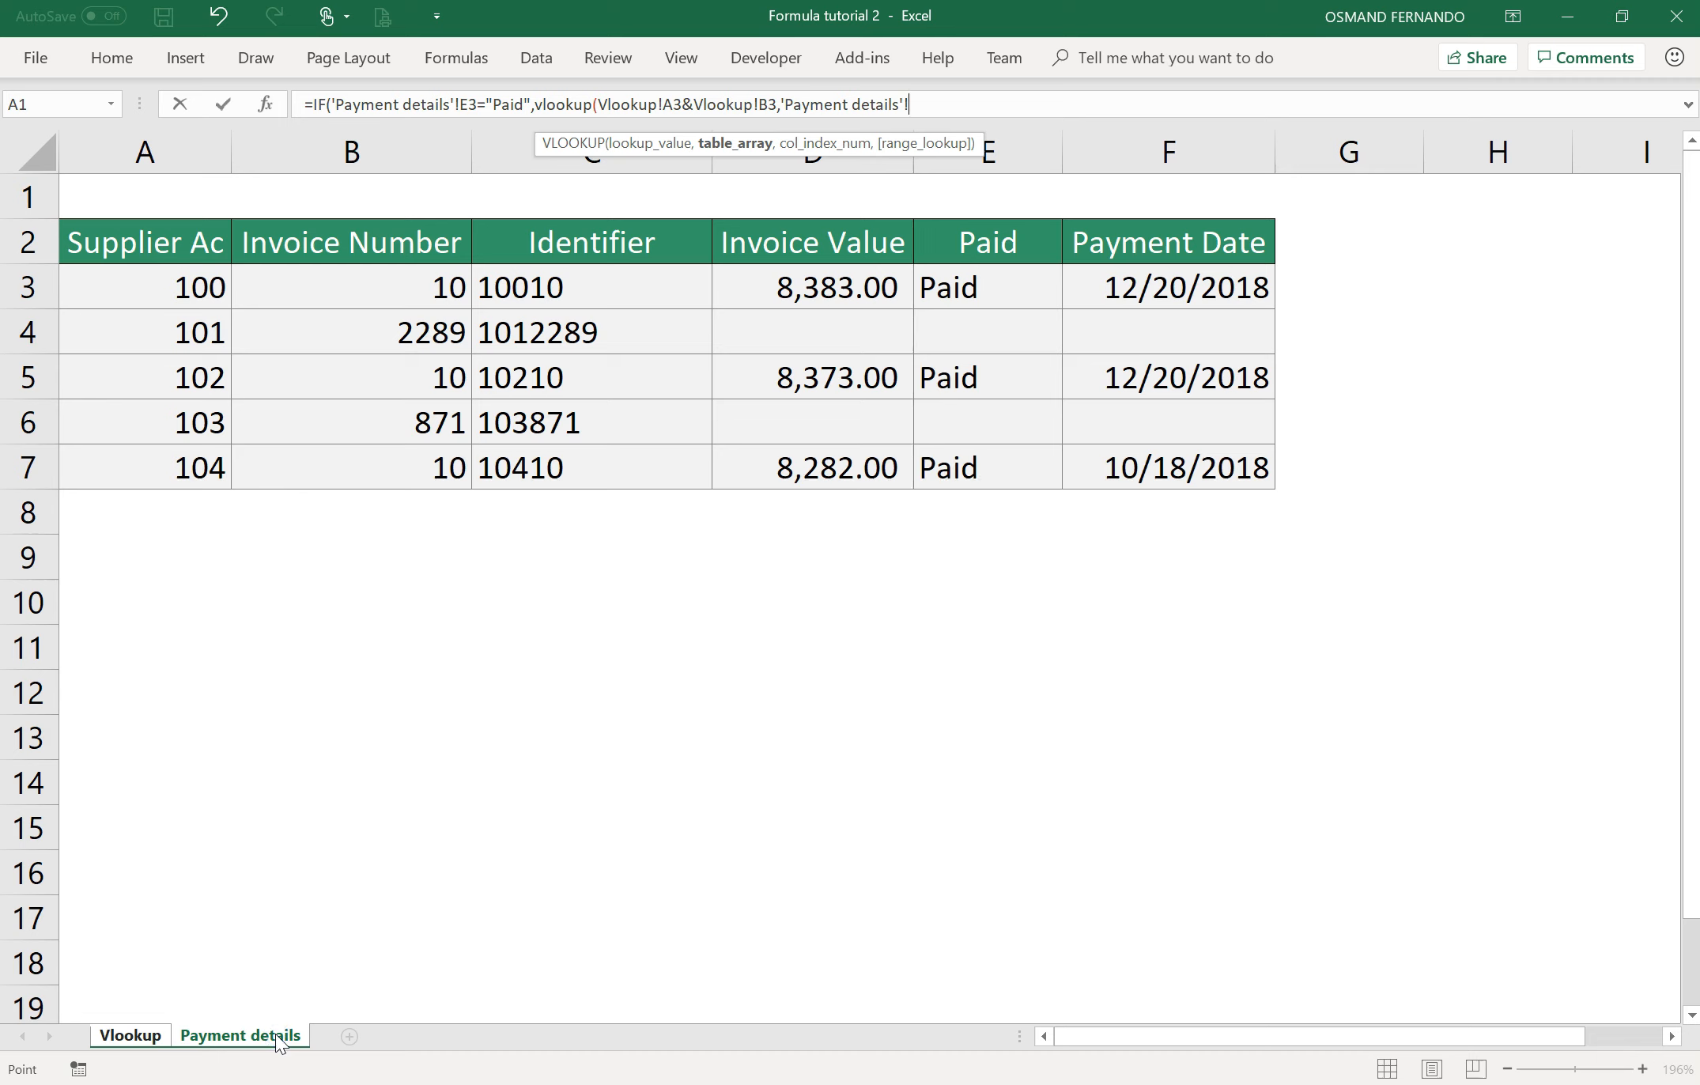
{"action": "left_click", "coordinate": [615, 285]}
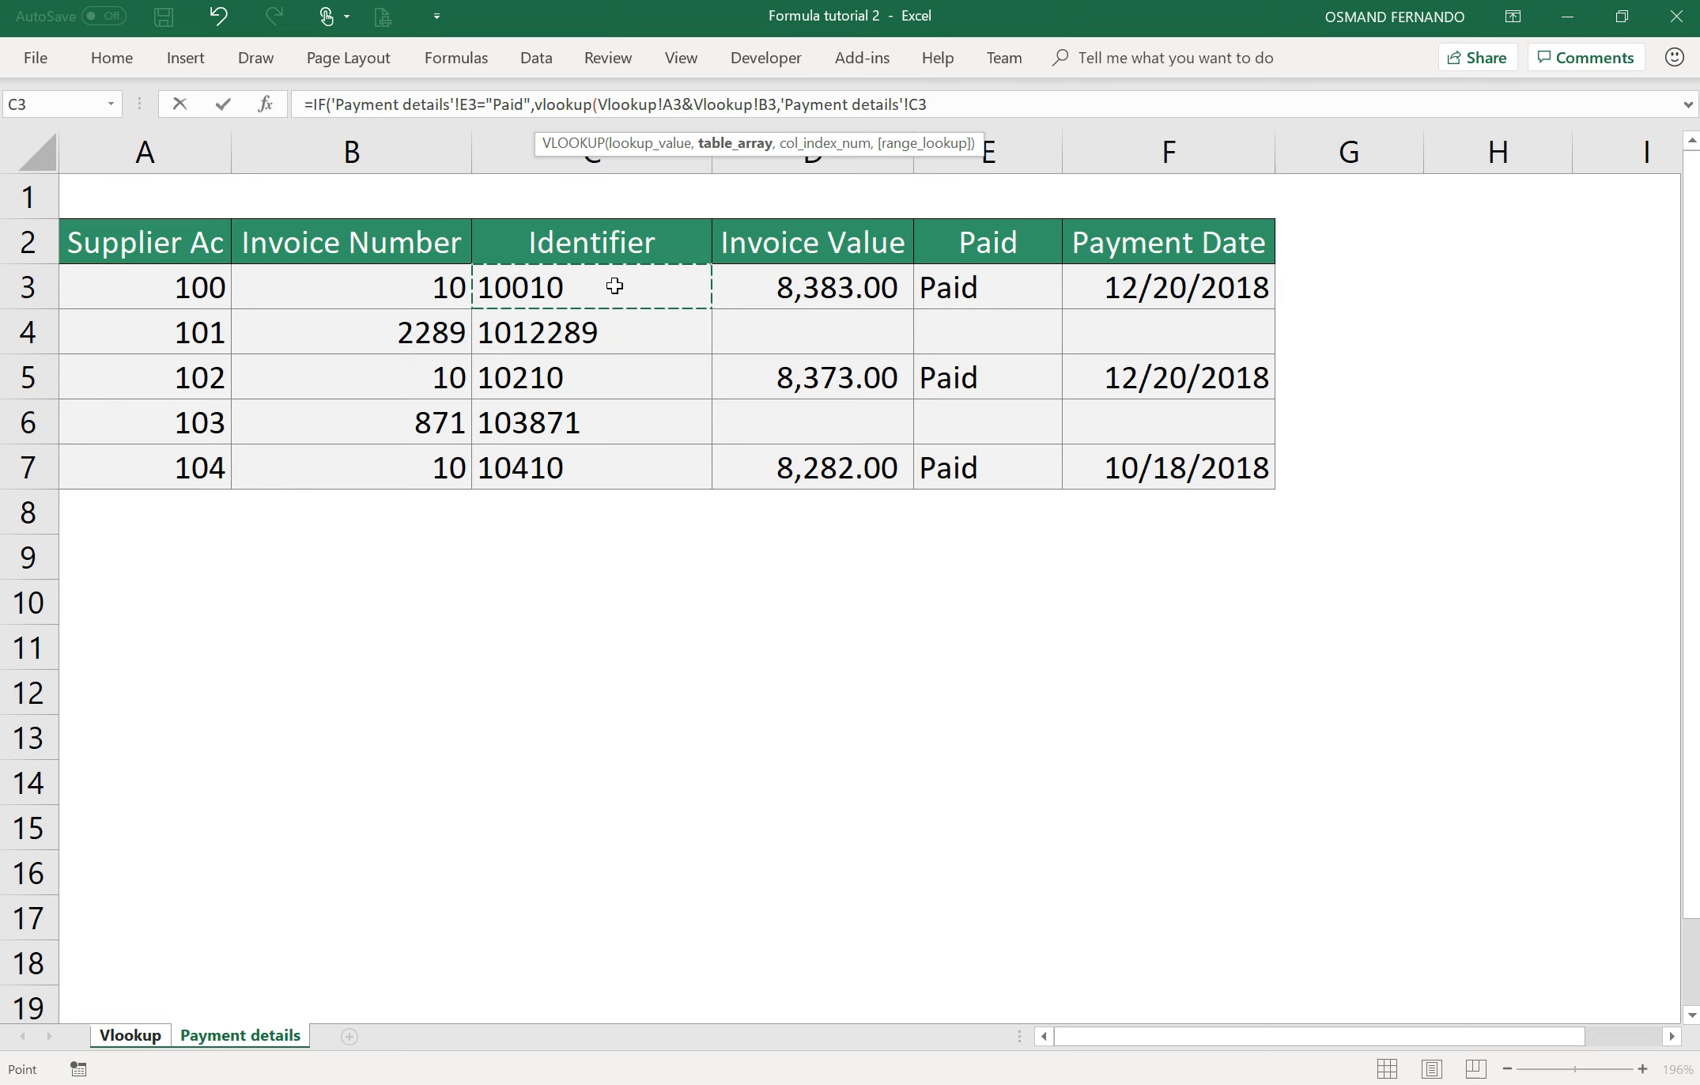
{"action": "key", "text": "shift+Right"}
{"action": "key", "text": "shift+Right"}
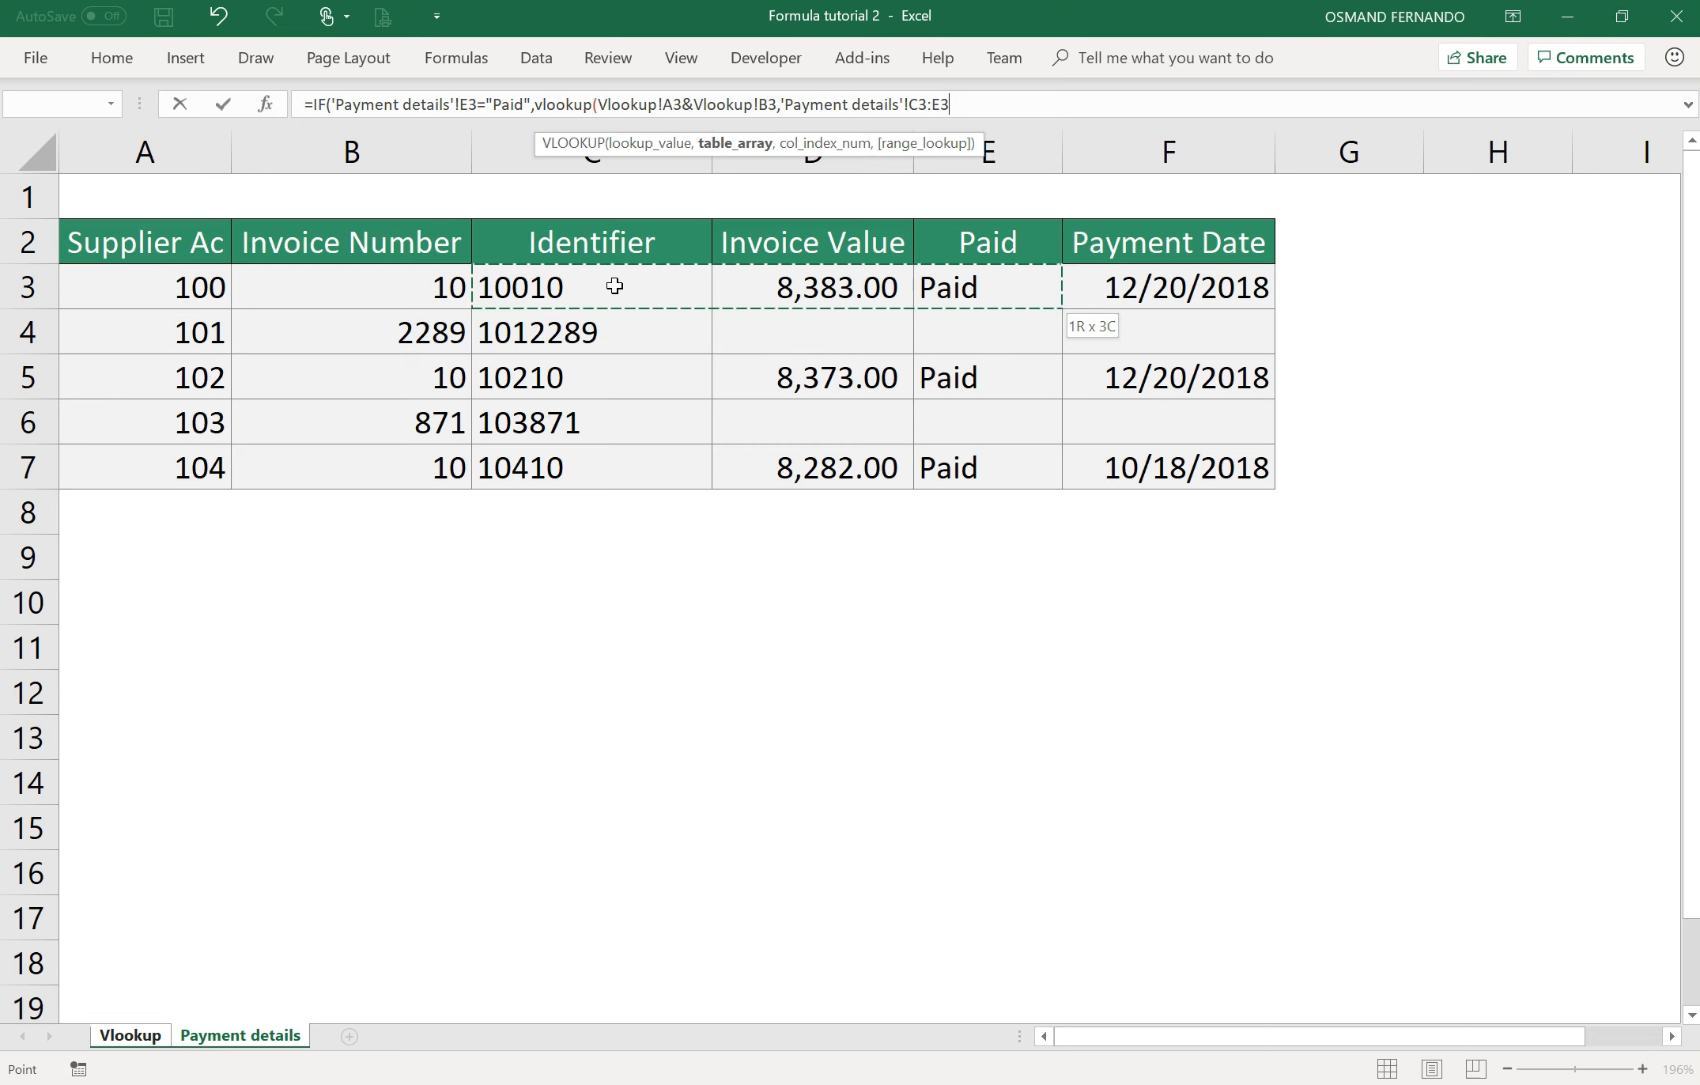
{"action": "key", "text": "shift+Down"}
{"action": "key", "text": "shift+Down"}
{"action": "key", "text": "shift+Down"}
{"action": "key", "text": "shift+Down"}
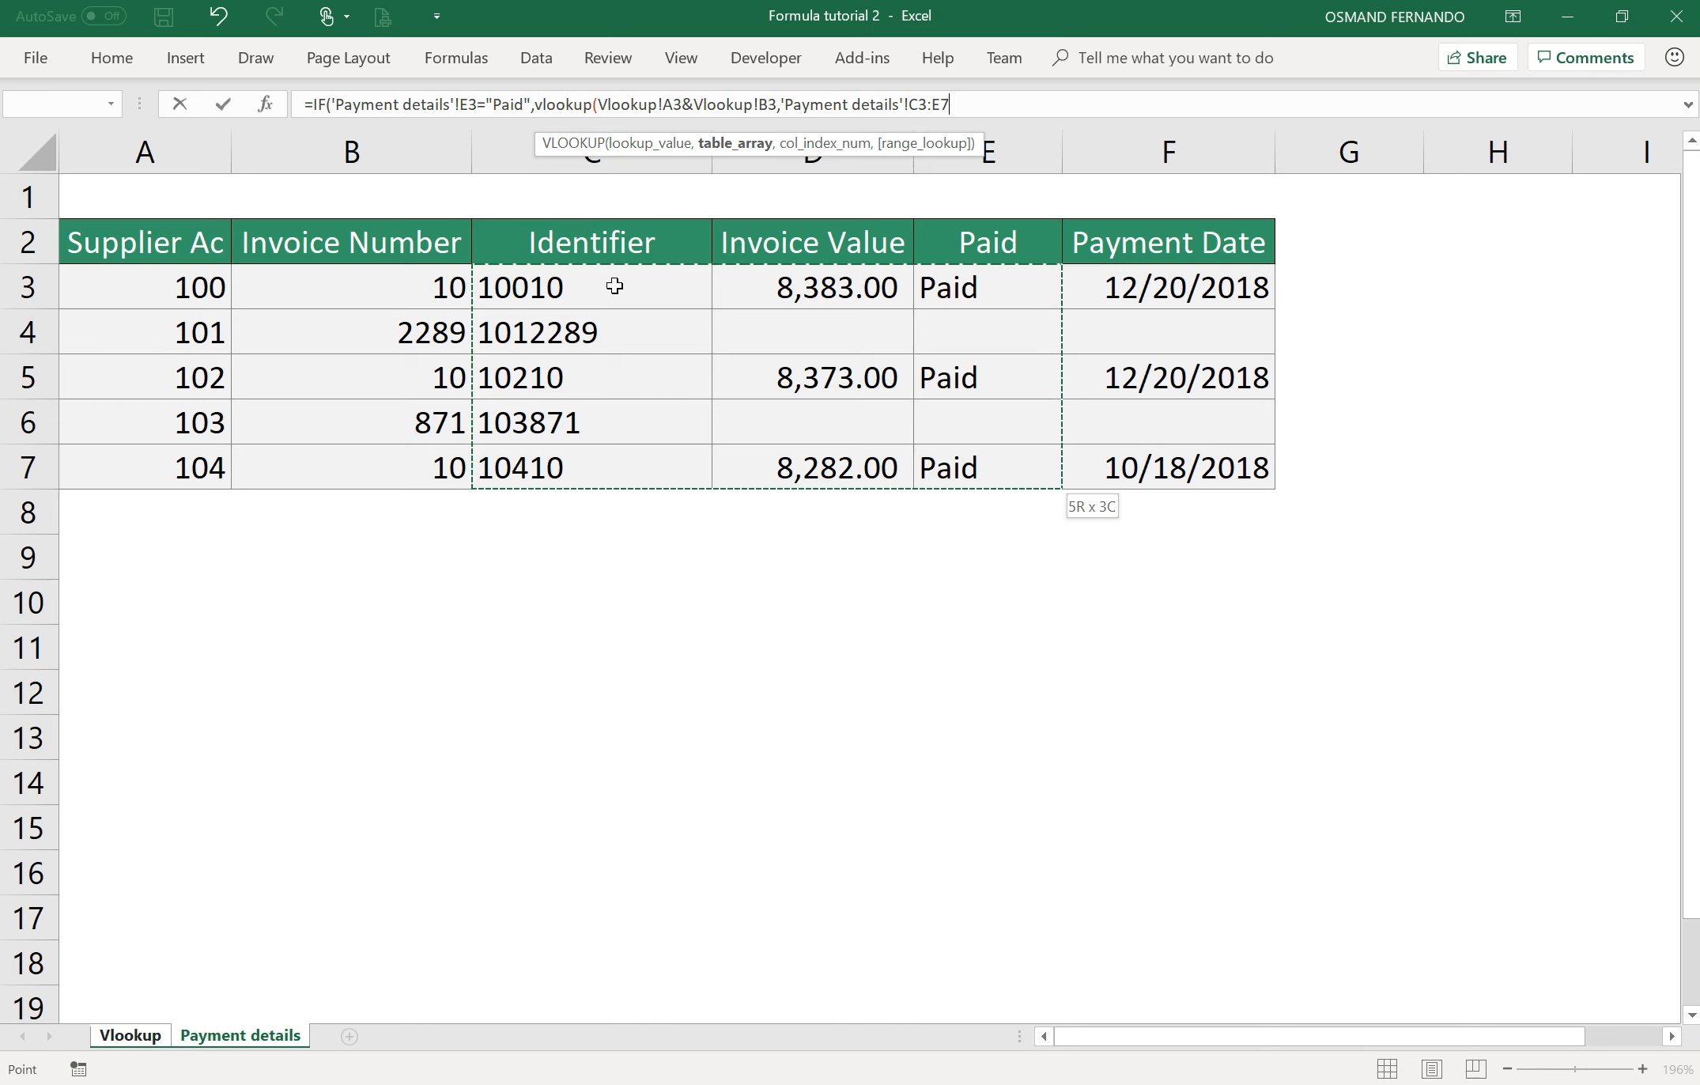
{"action": "key", "text": "F4"}
{"action": "type", "text": ","}
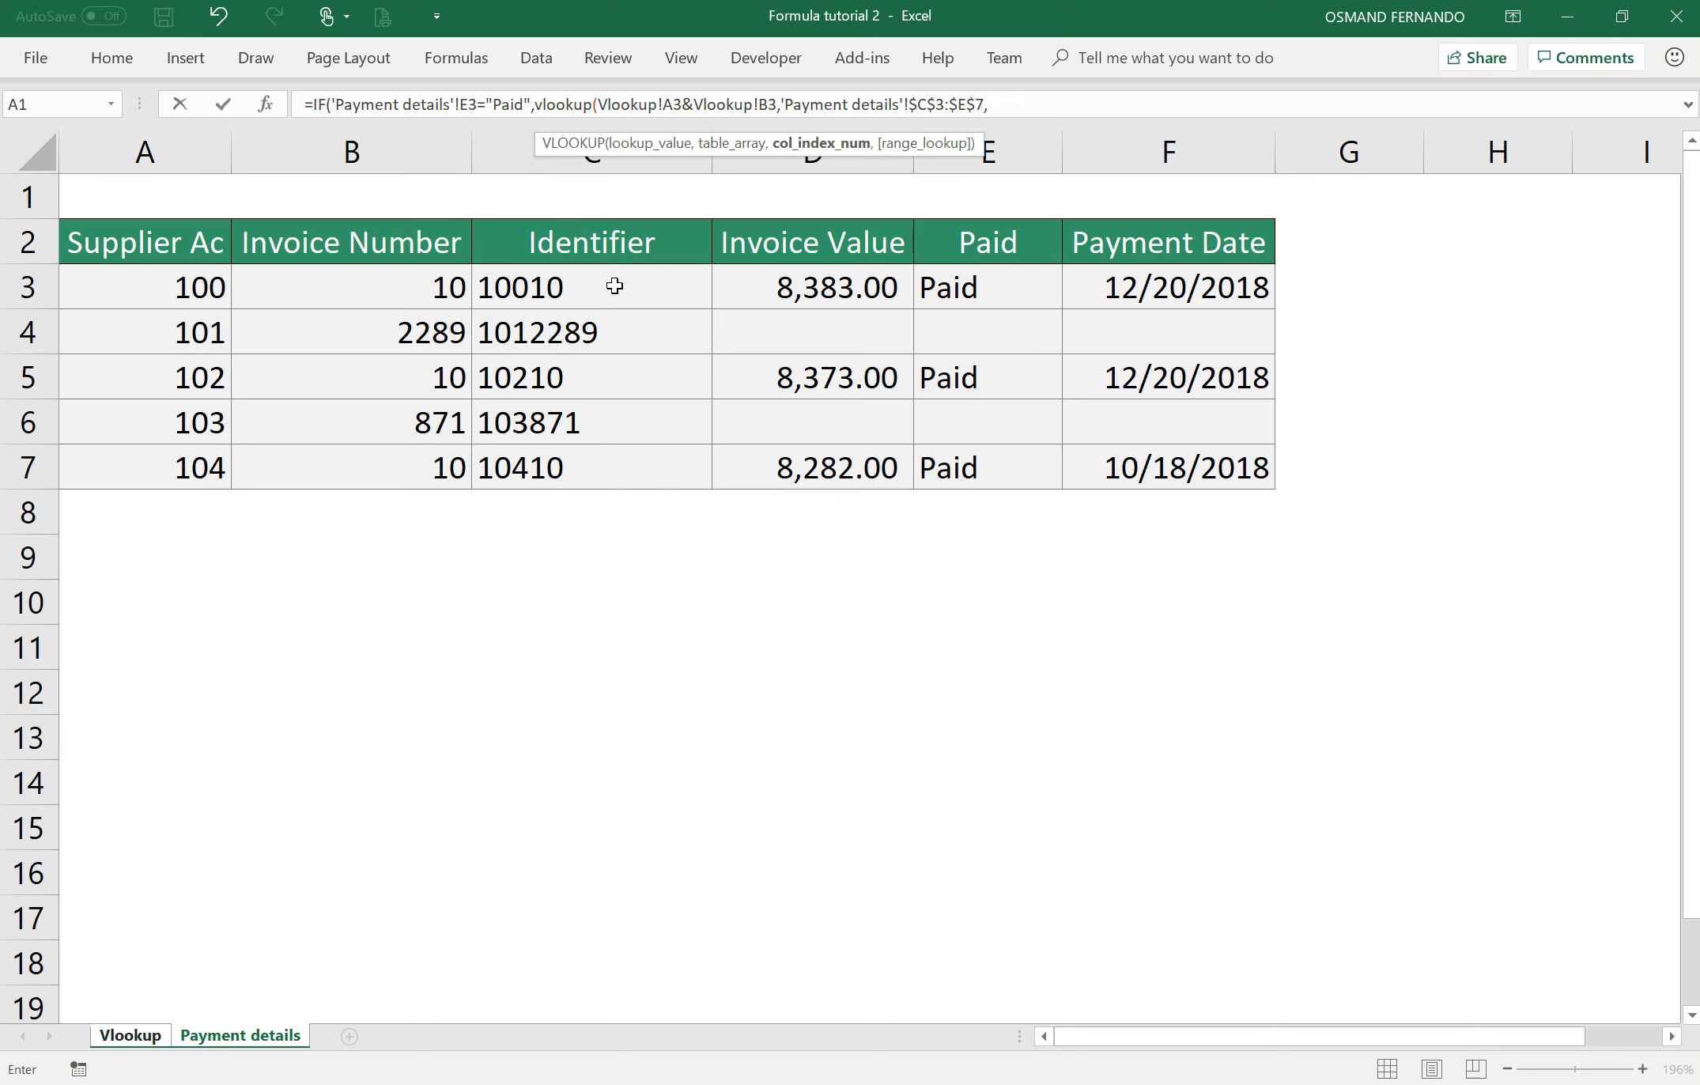
Finish the formula with column index 3, match type 0 and "Not Yet Paid" as the value if false.
{"action": "type", "text": "3,0"}
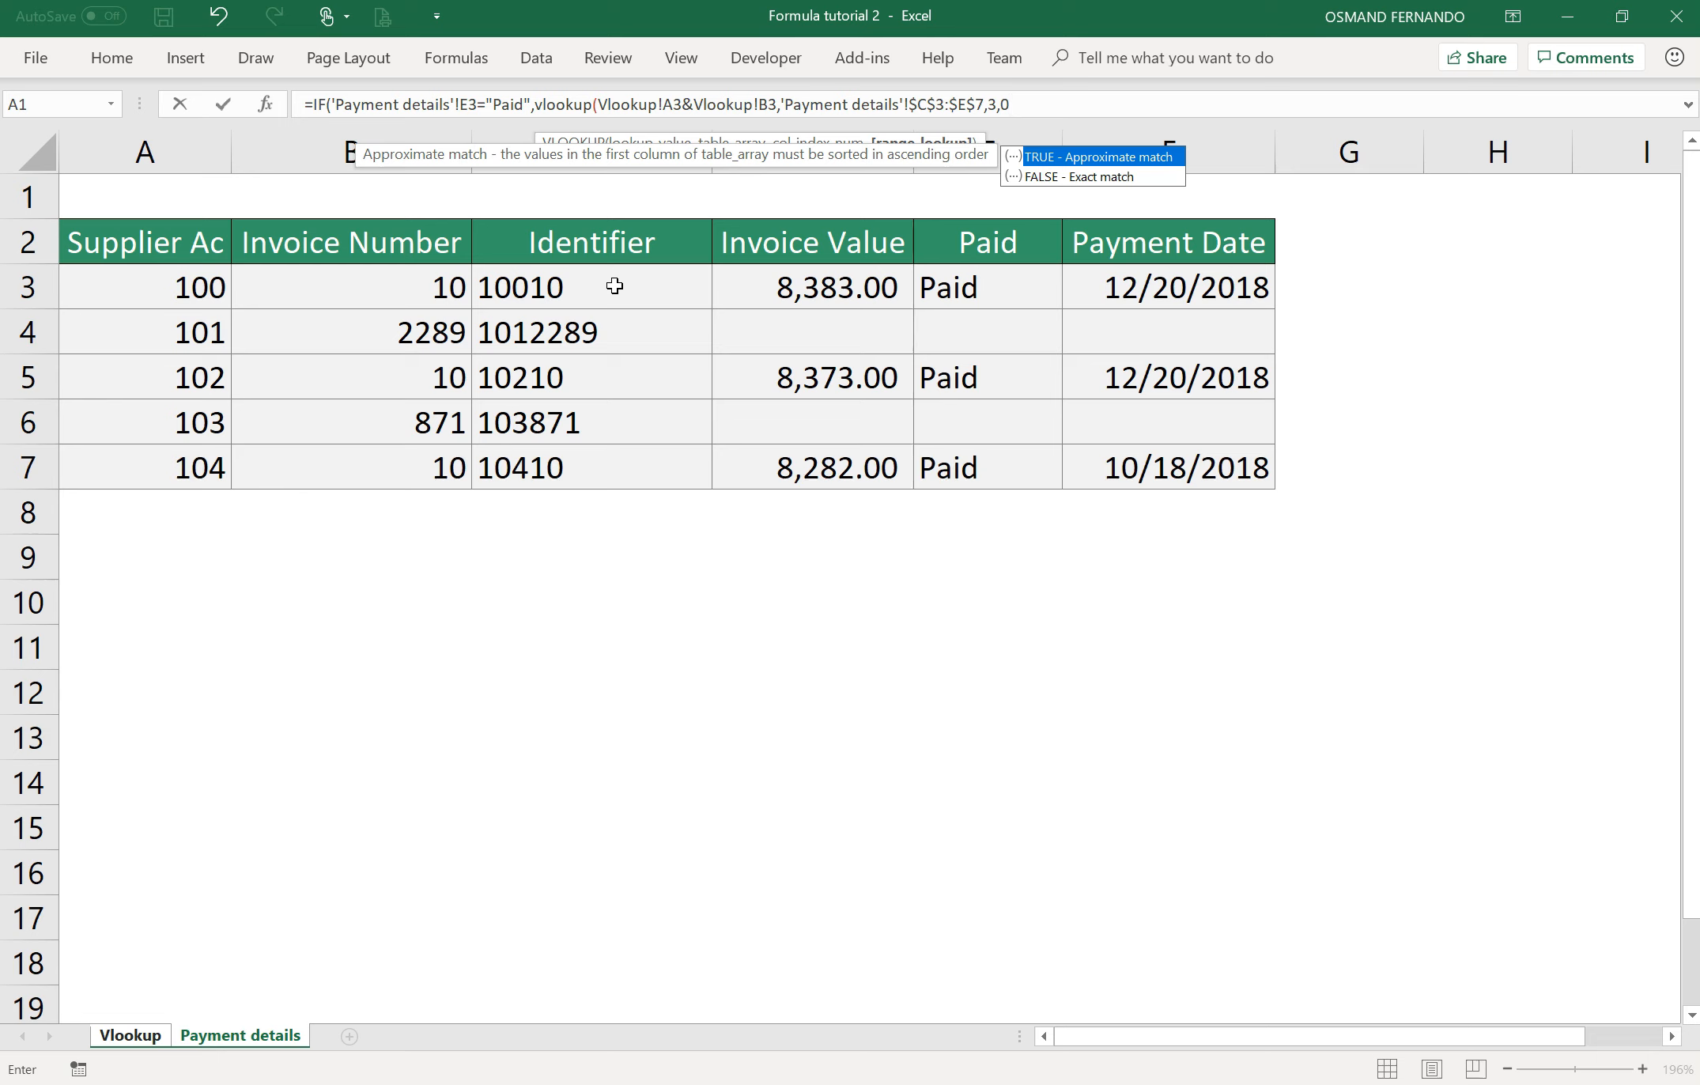
{"action": "type", "text": ")"}
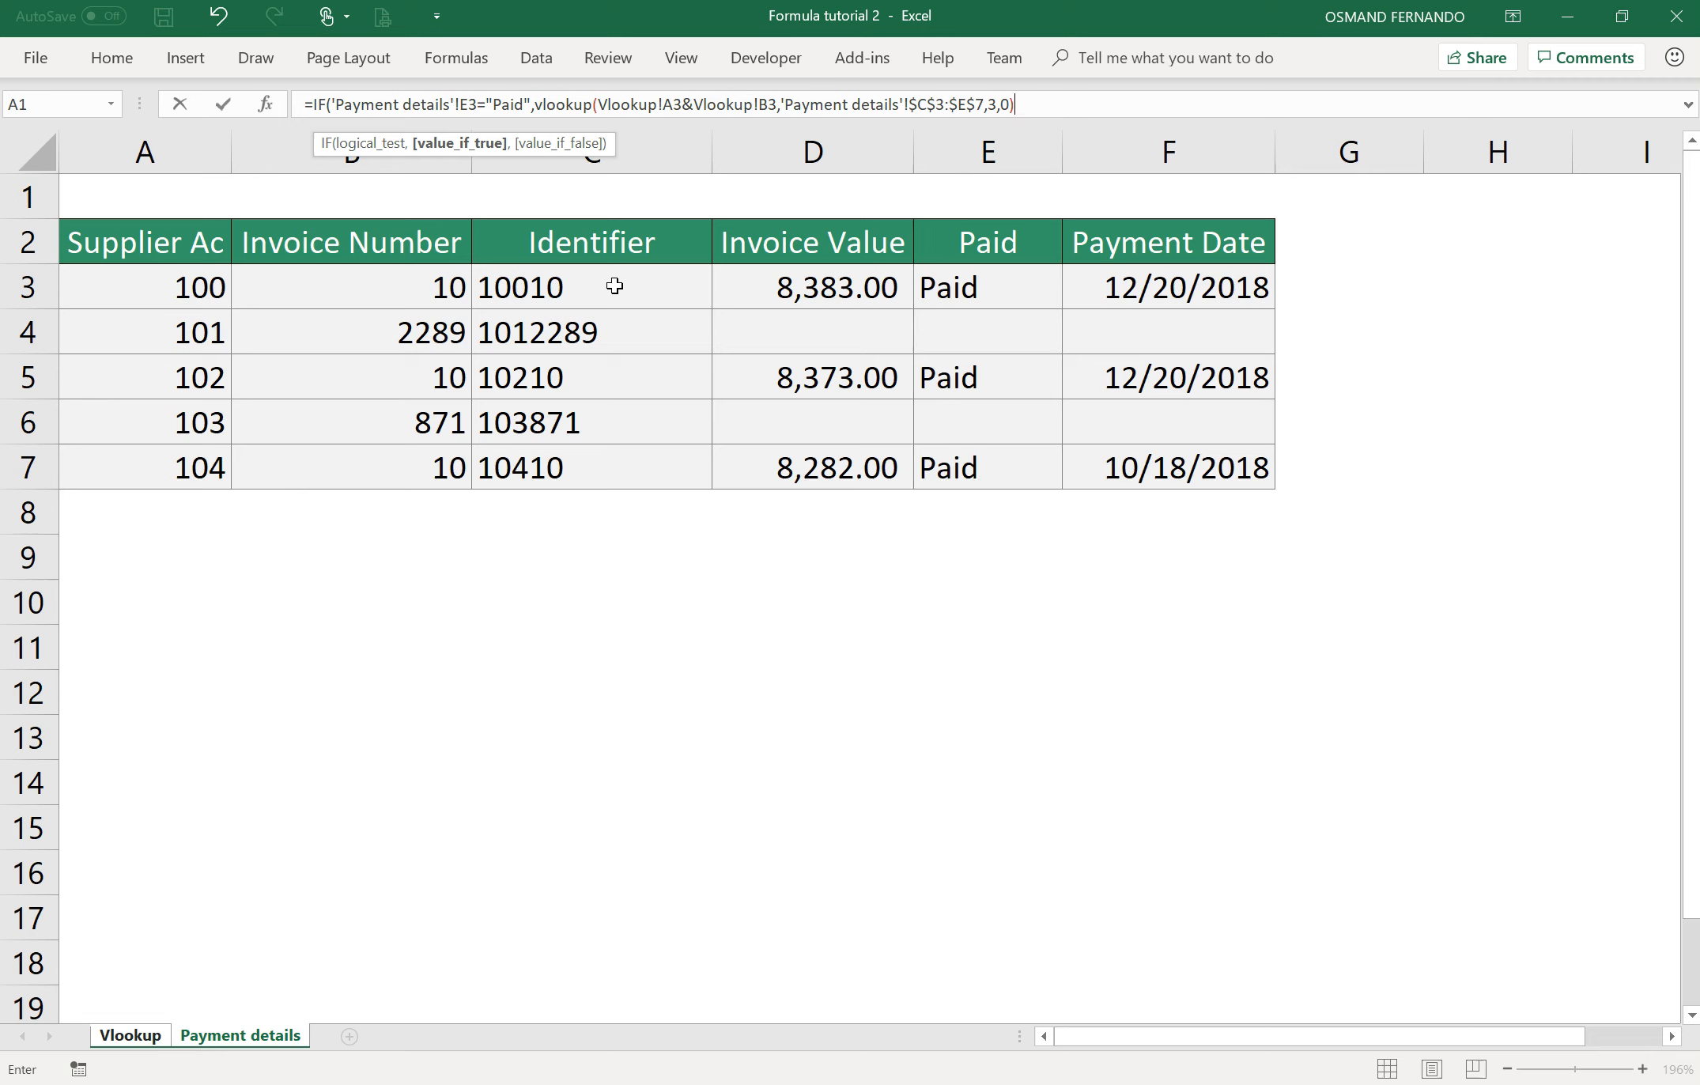
{"action": "type", "text": ","}
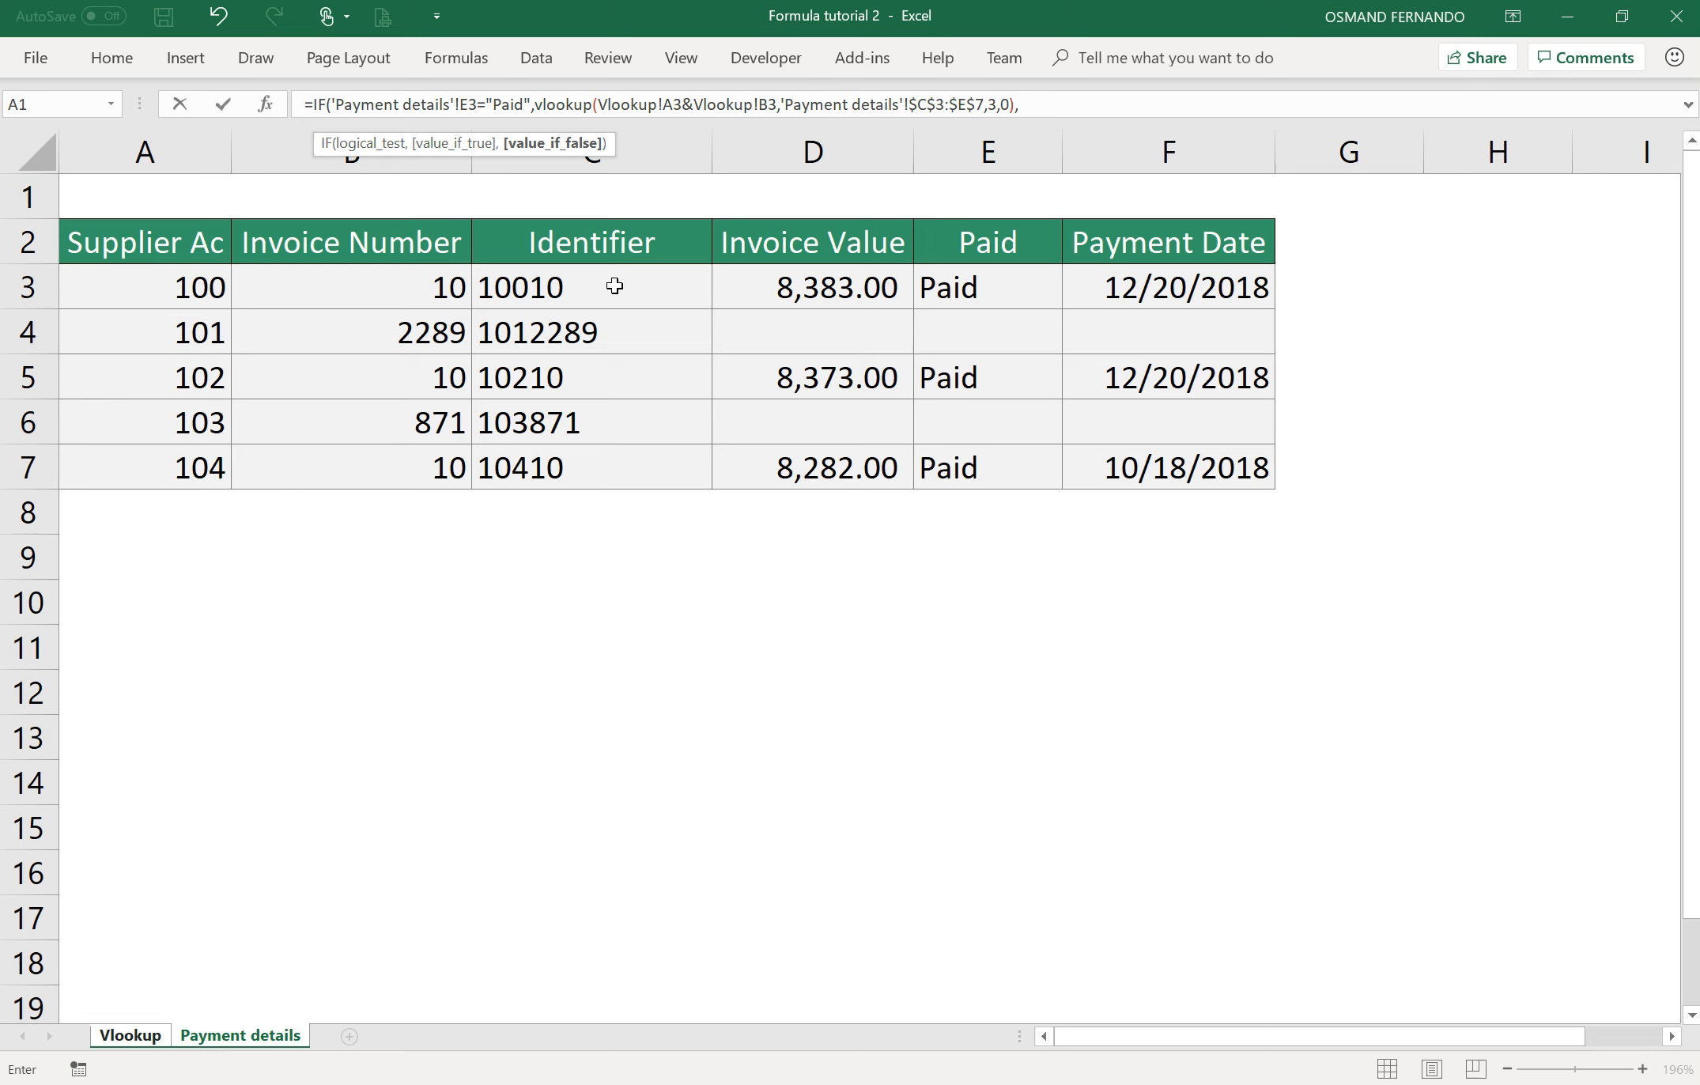
{"action": "type", "text": "\"Not Yet Paid\")"}
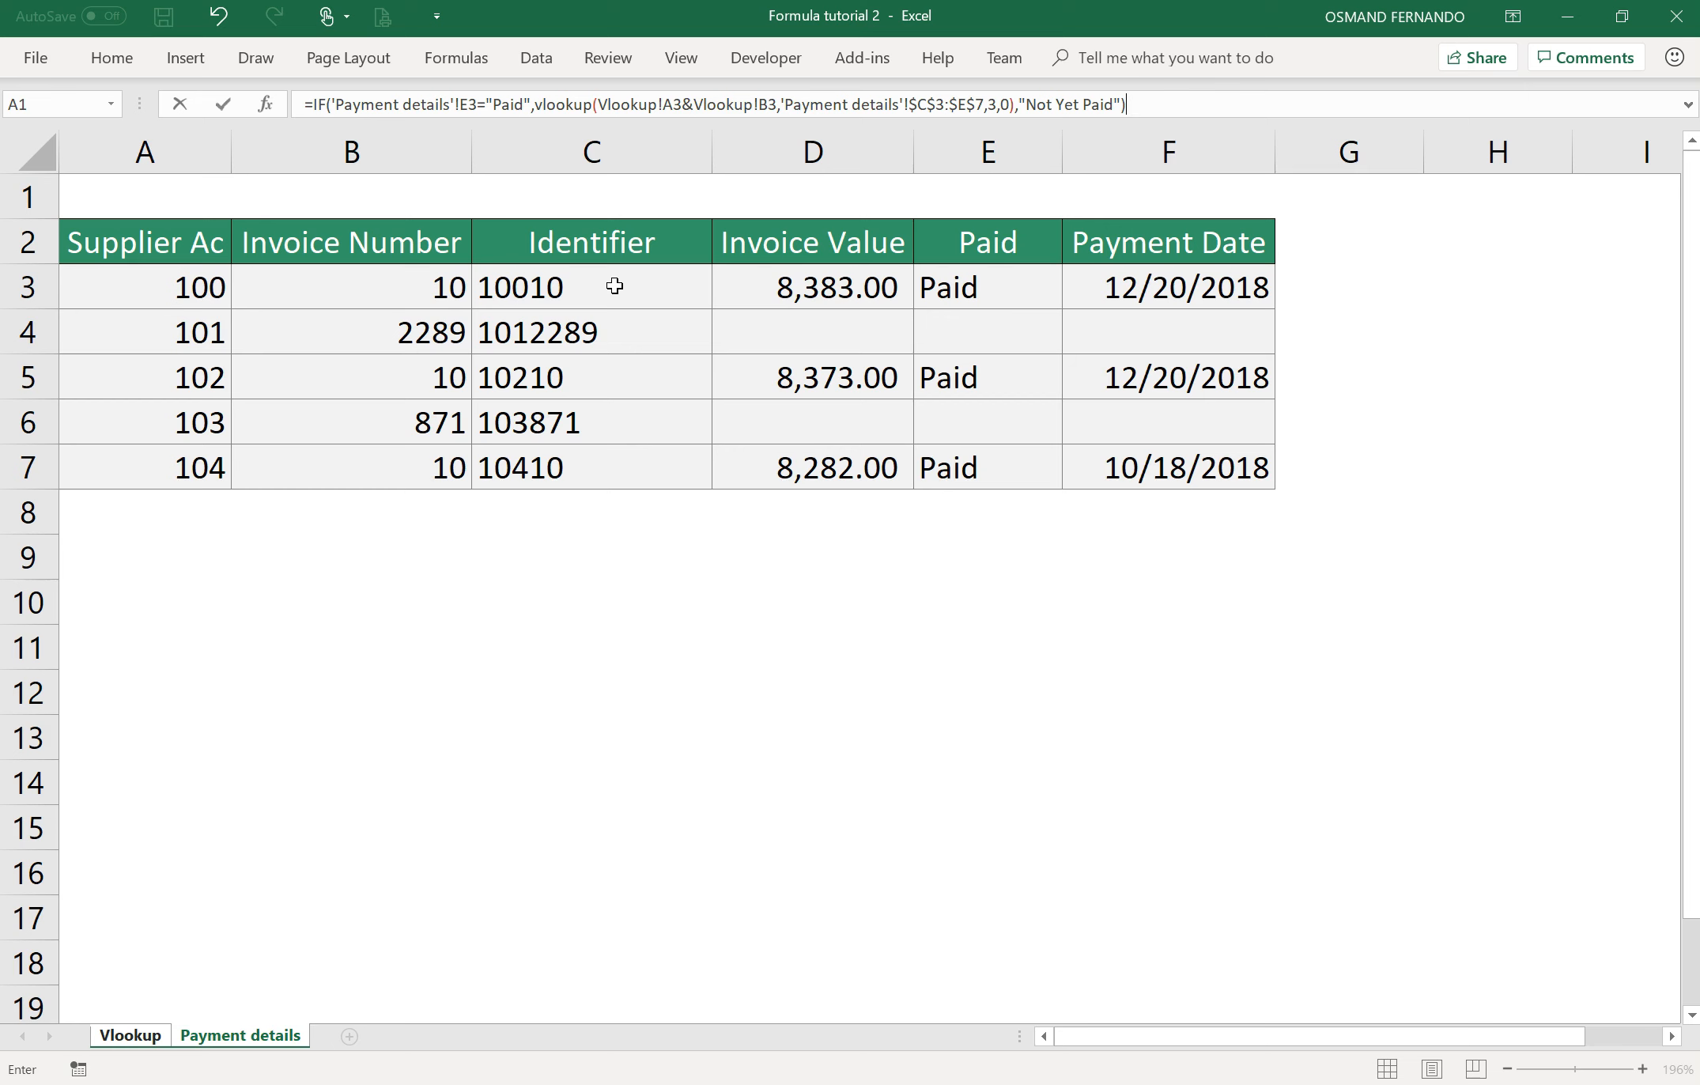
{"action": "key", "text": "Return"}
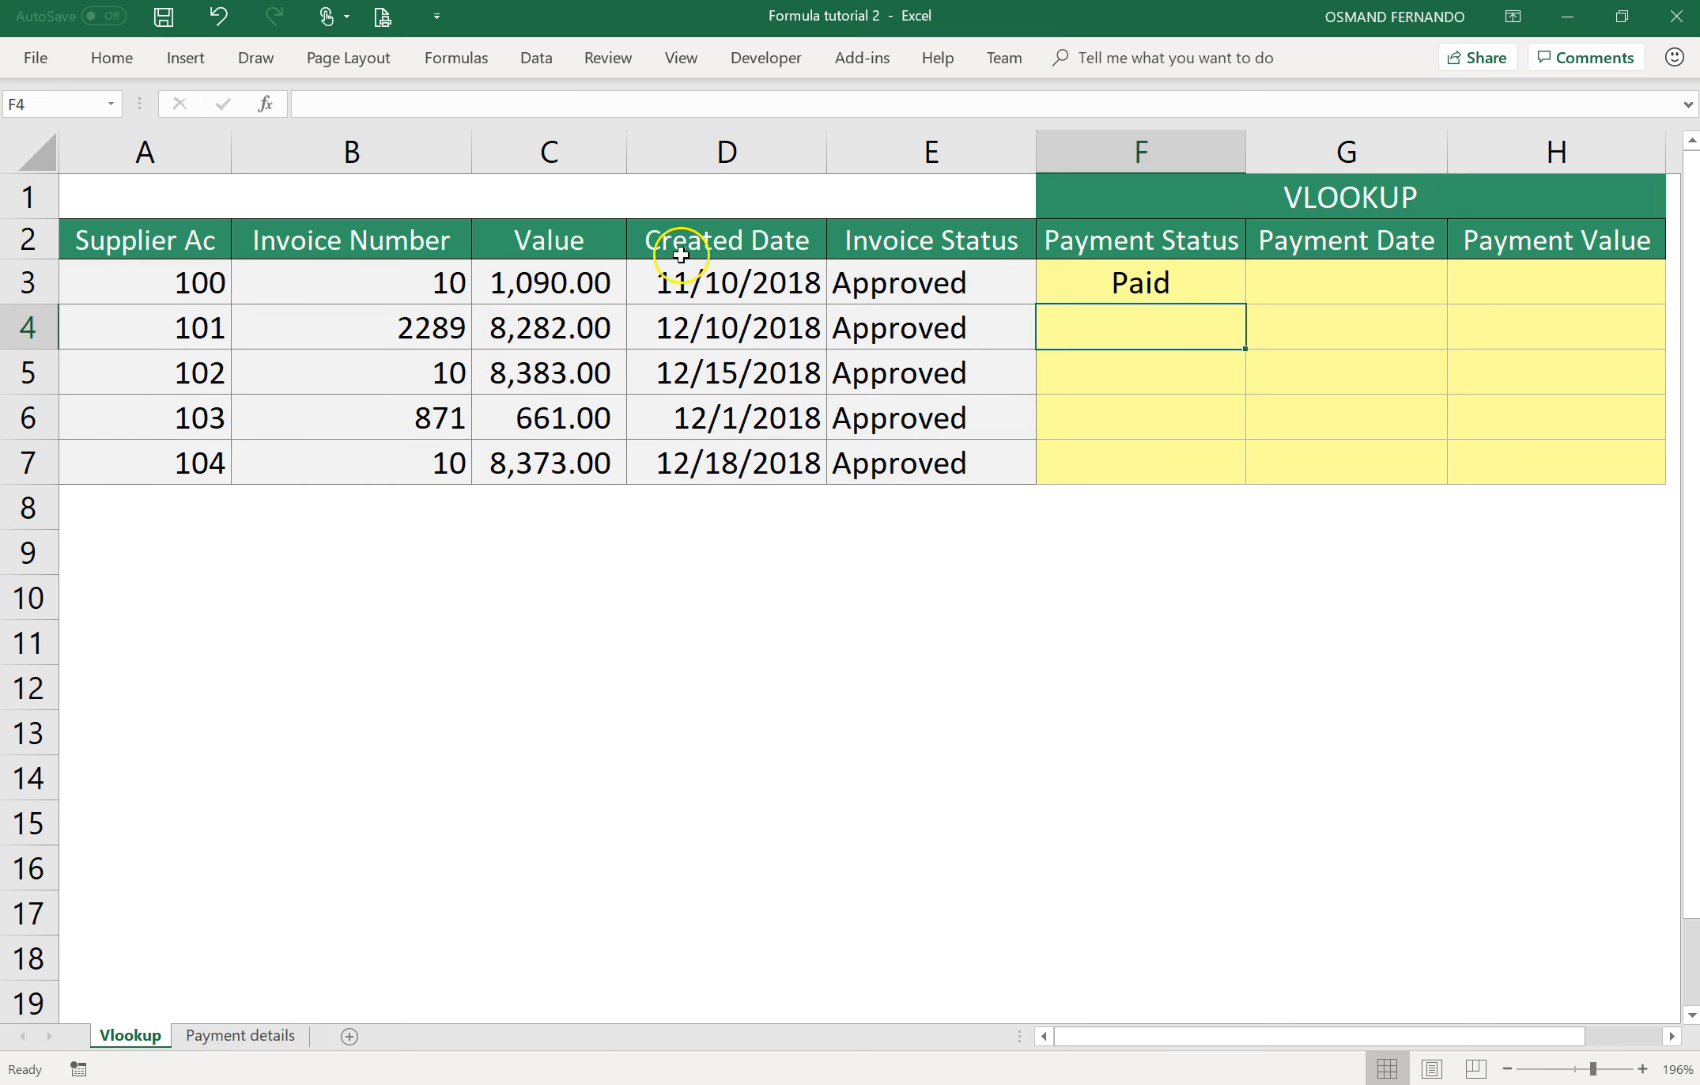
Fill the Payment Status formula from F3 down to F7 and check the copied formulas in F4 and F6.
{"action": "left_click", "coordinate": [1060, 278]}
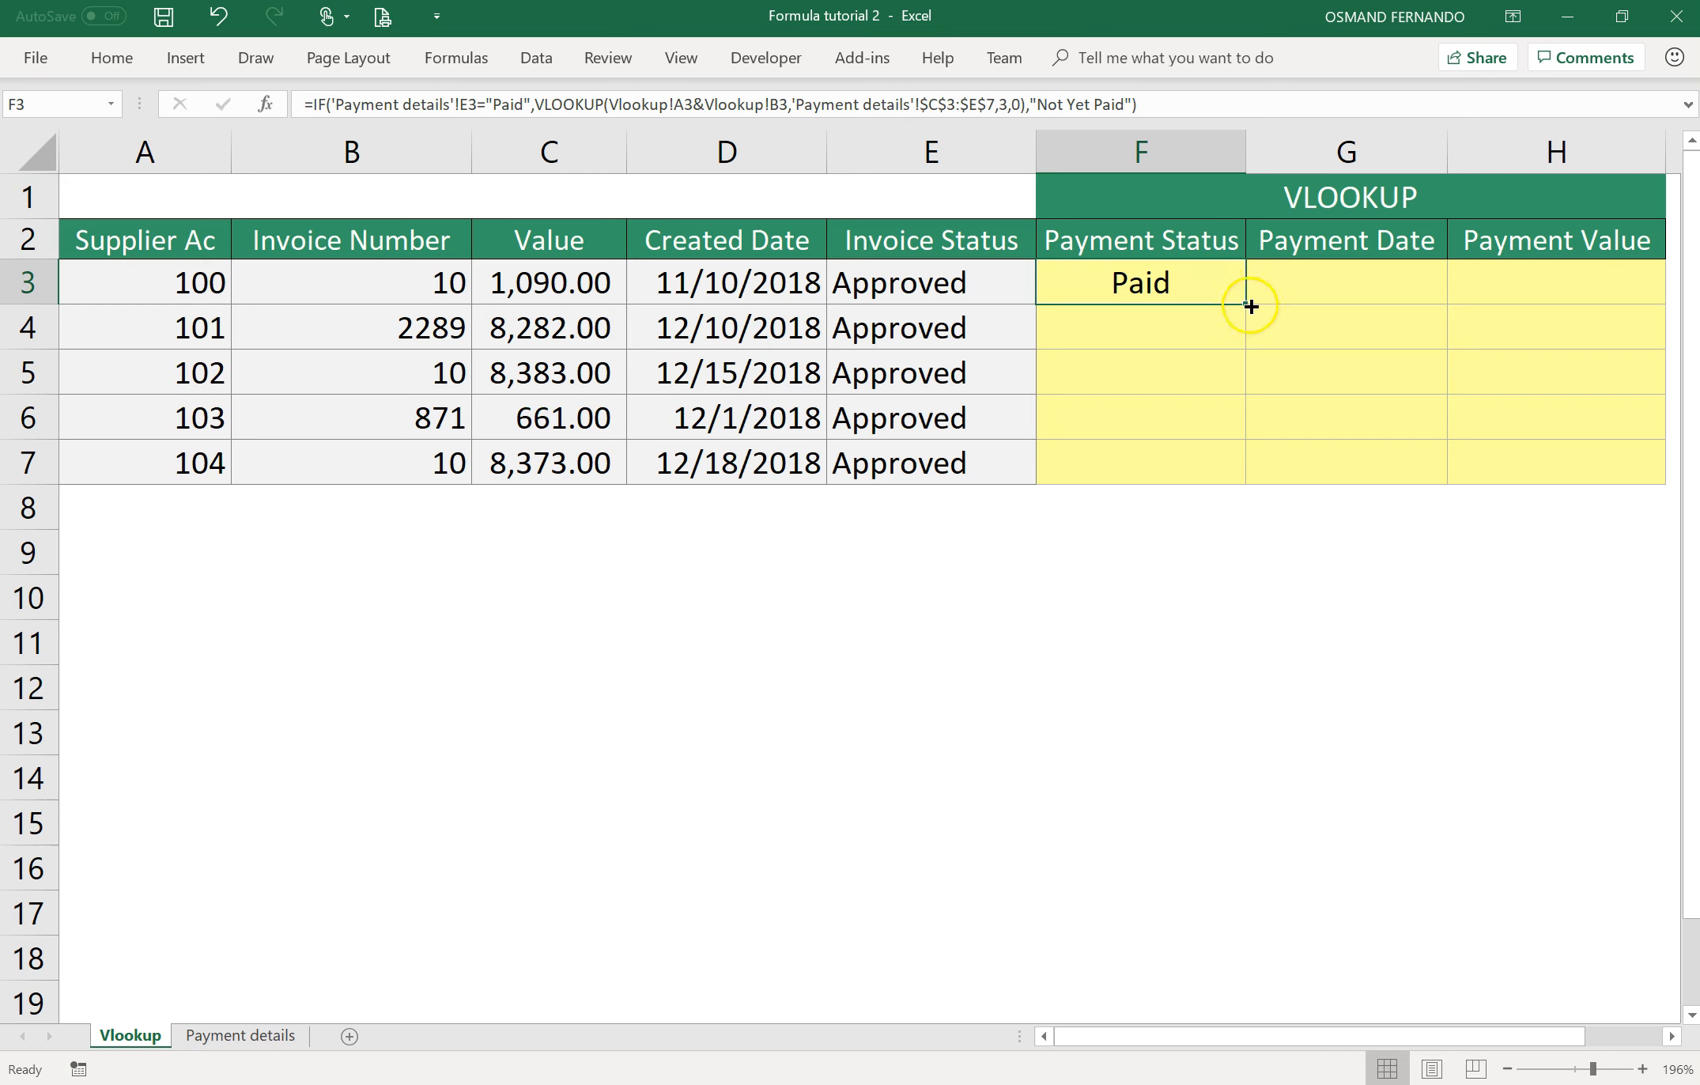
{"action": "double_click", "coordinate": [1245, 302]}
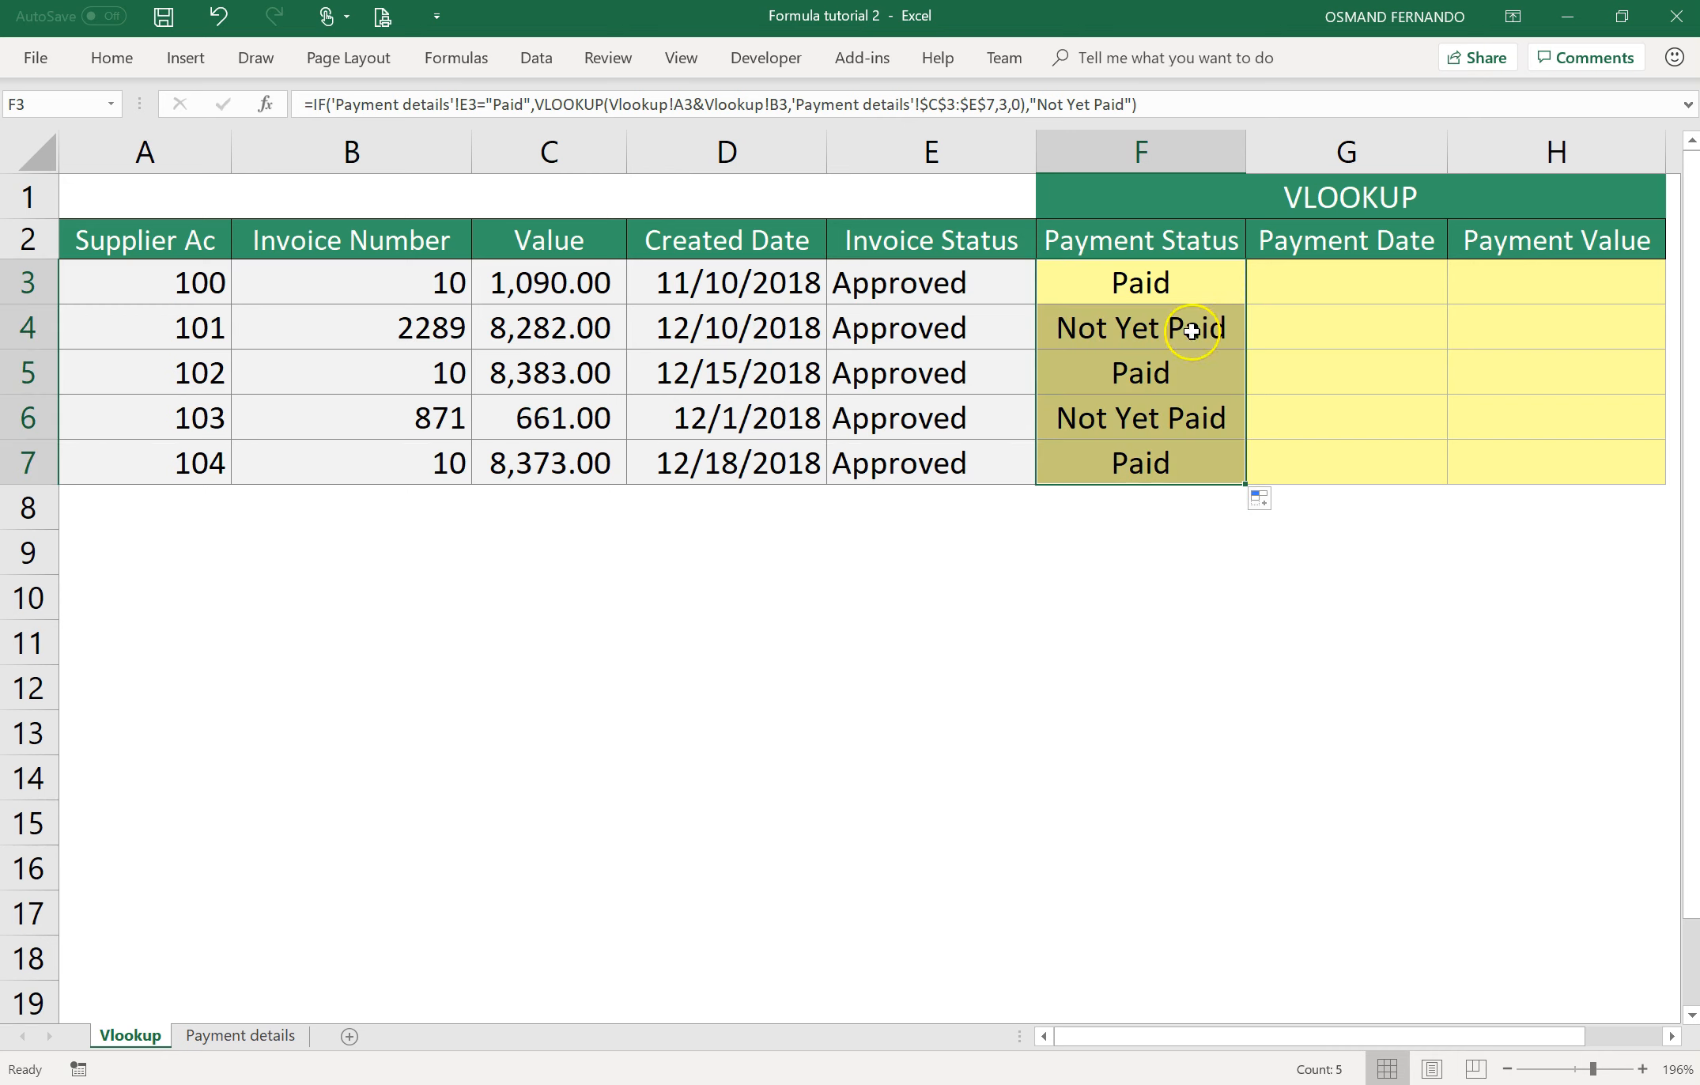
{"action": "left_click", "coordinate": [1182, 328]}
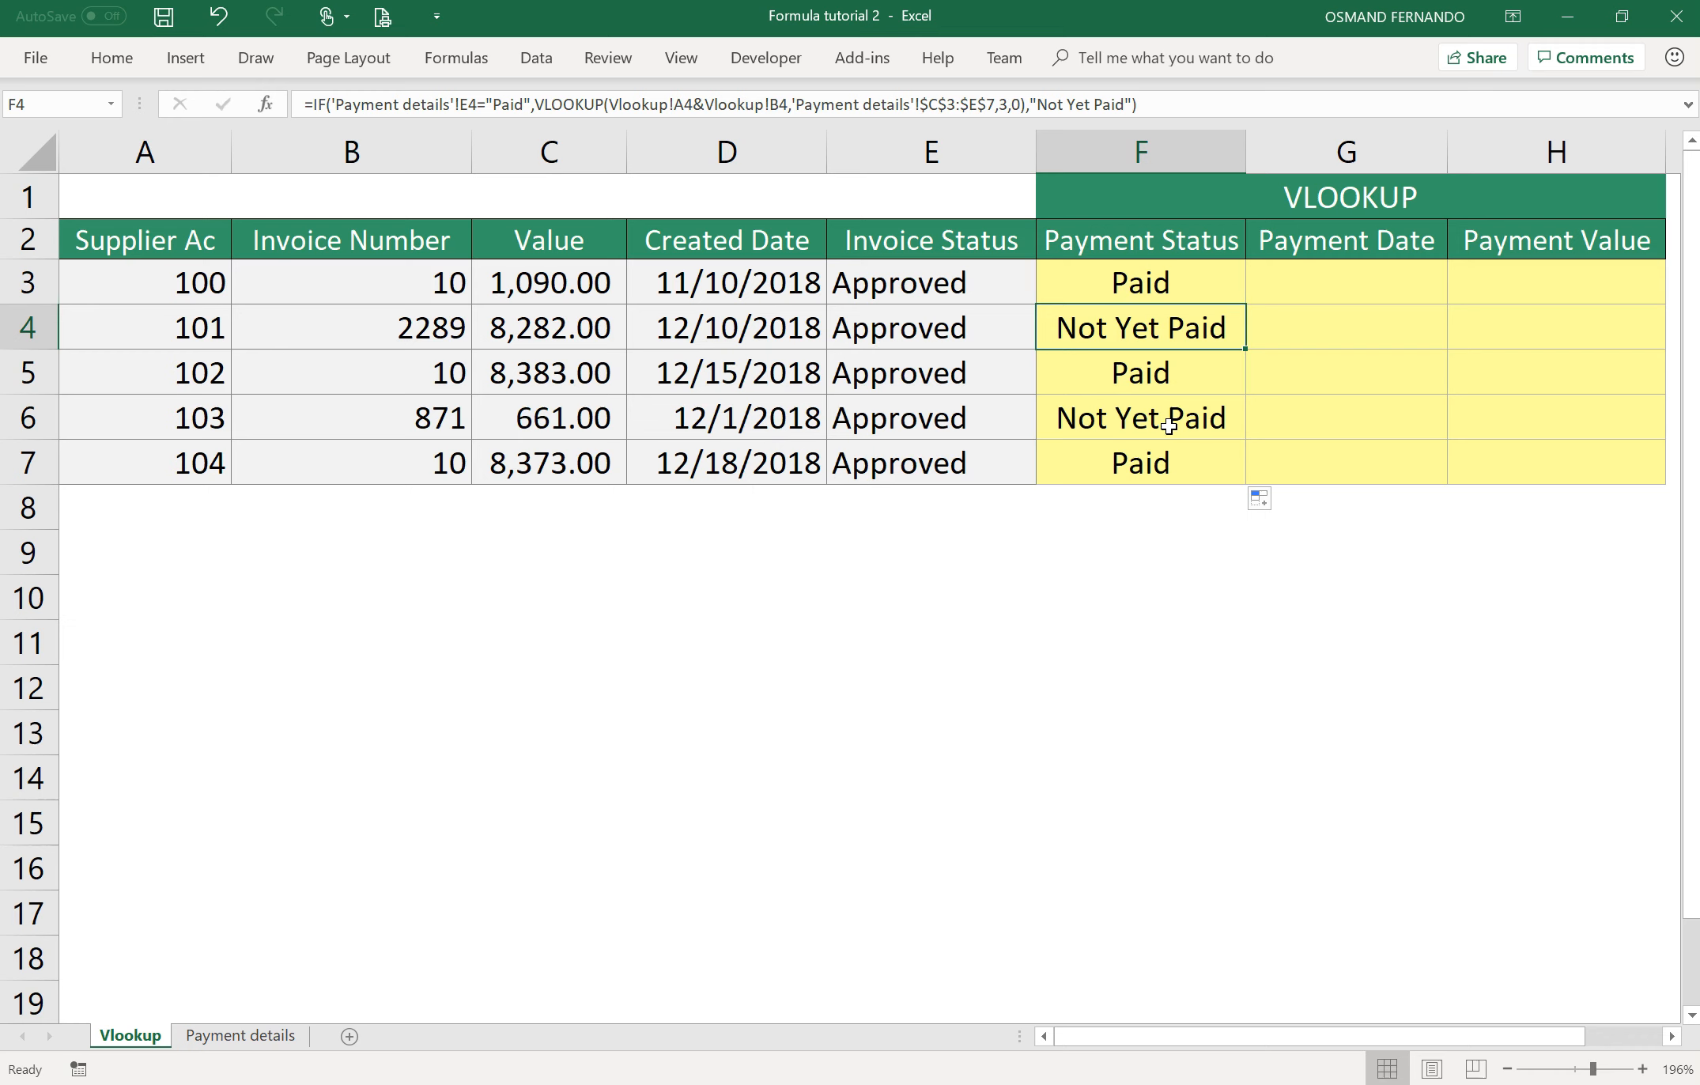
{"action": "left_click", "coordinate": [1168, 425]}
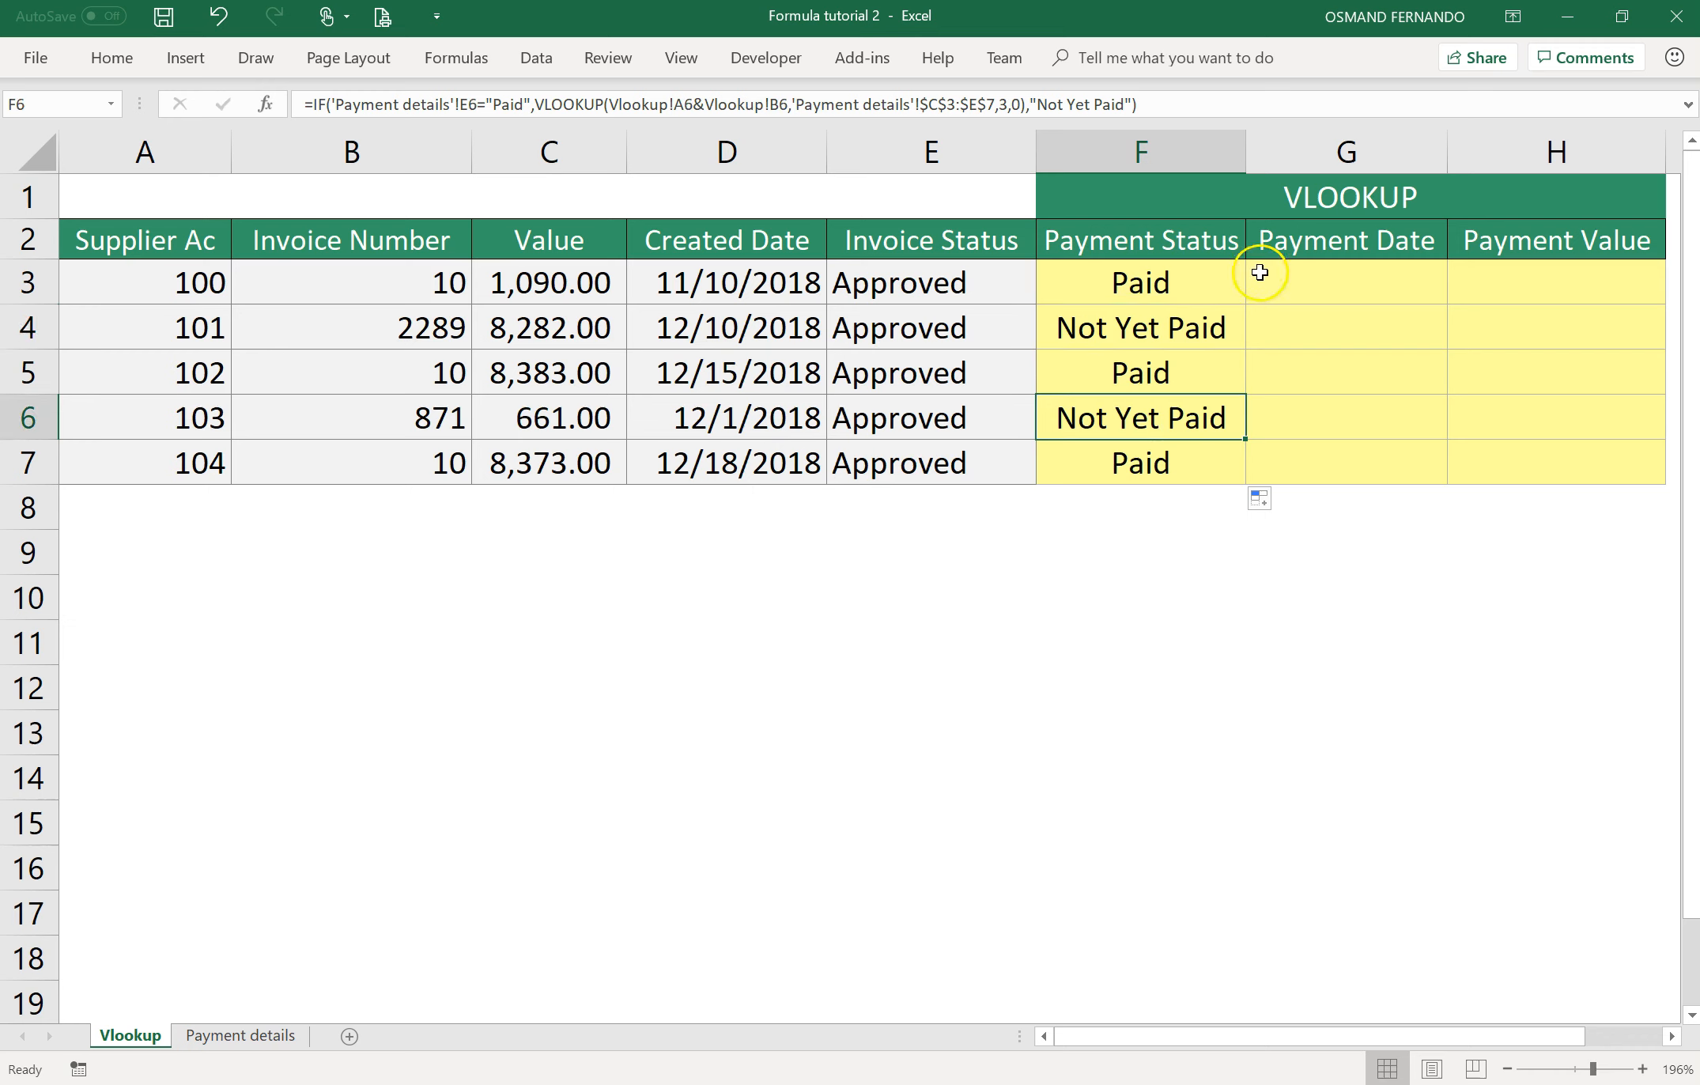
Start an IF formula in the first Payment Date cell, G3, testing whether E3 on the Payment details sheet equals "Paid".
{"action": "left_click", "coordinate": [1260, 272]}
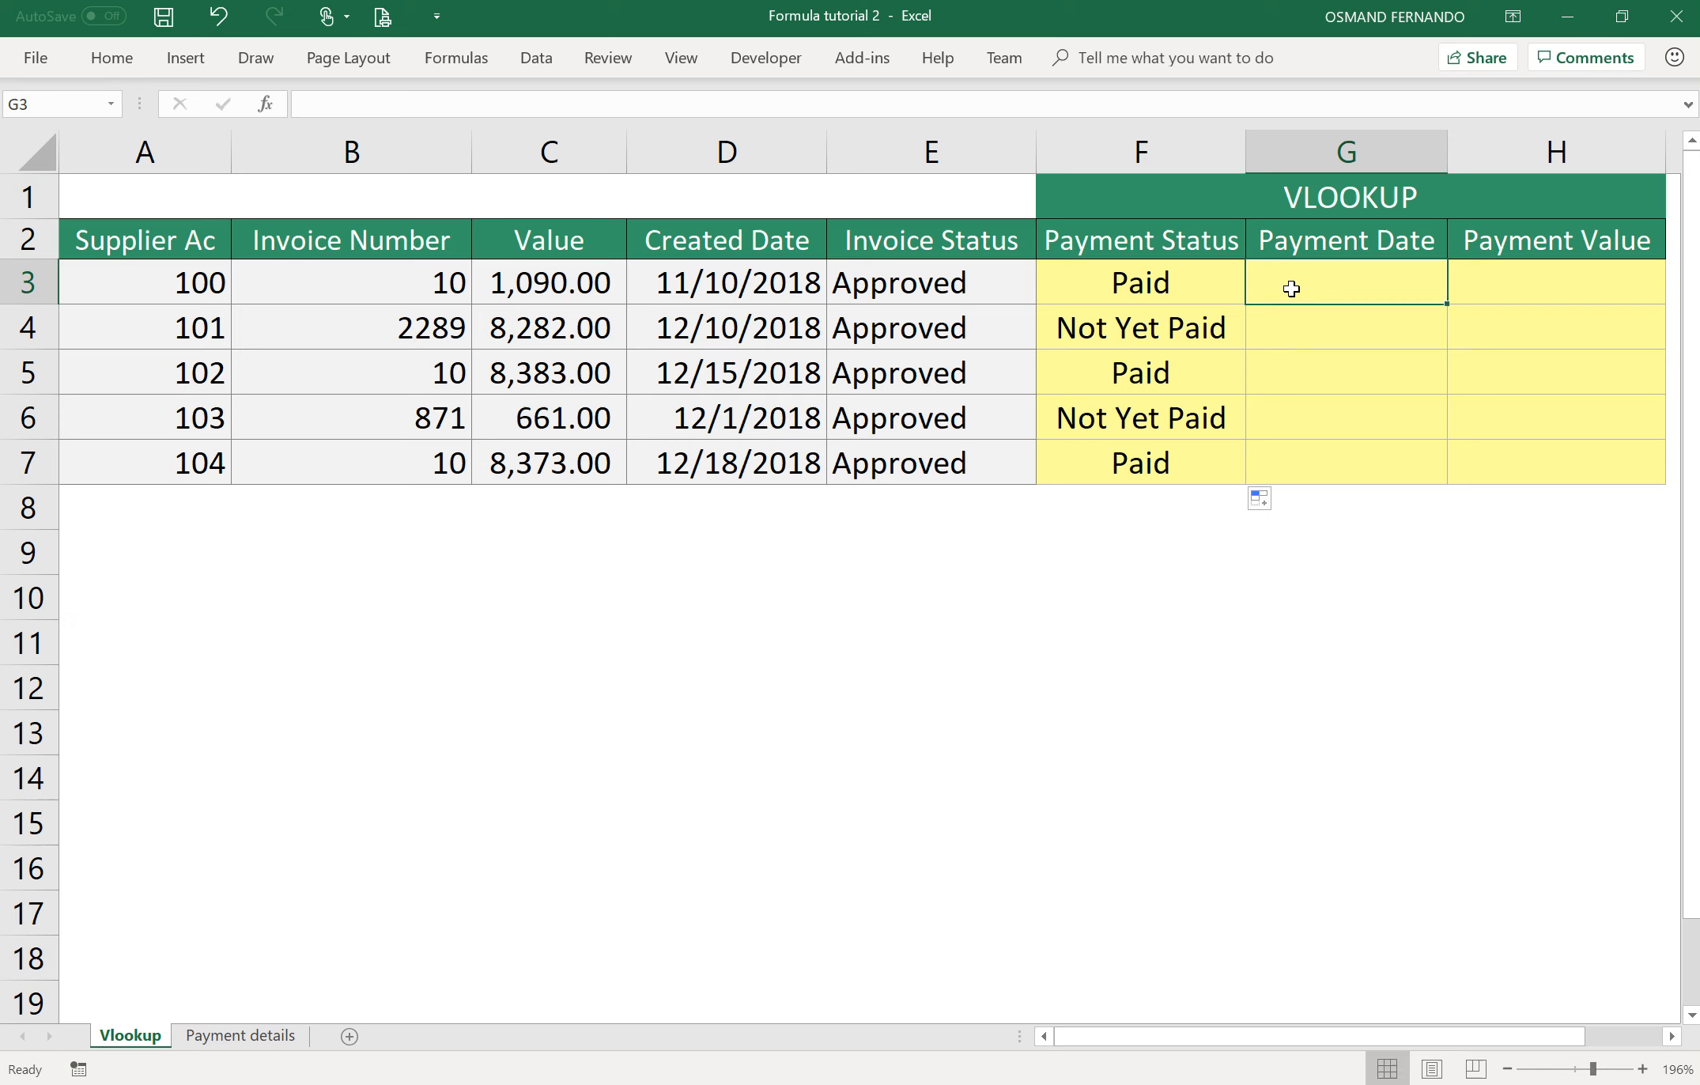
{"action": "left_click", "coordinate": [1288, 290]}
{"action": "type", "text": "=IF("}
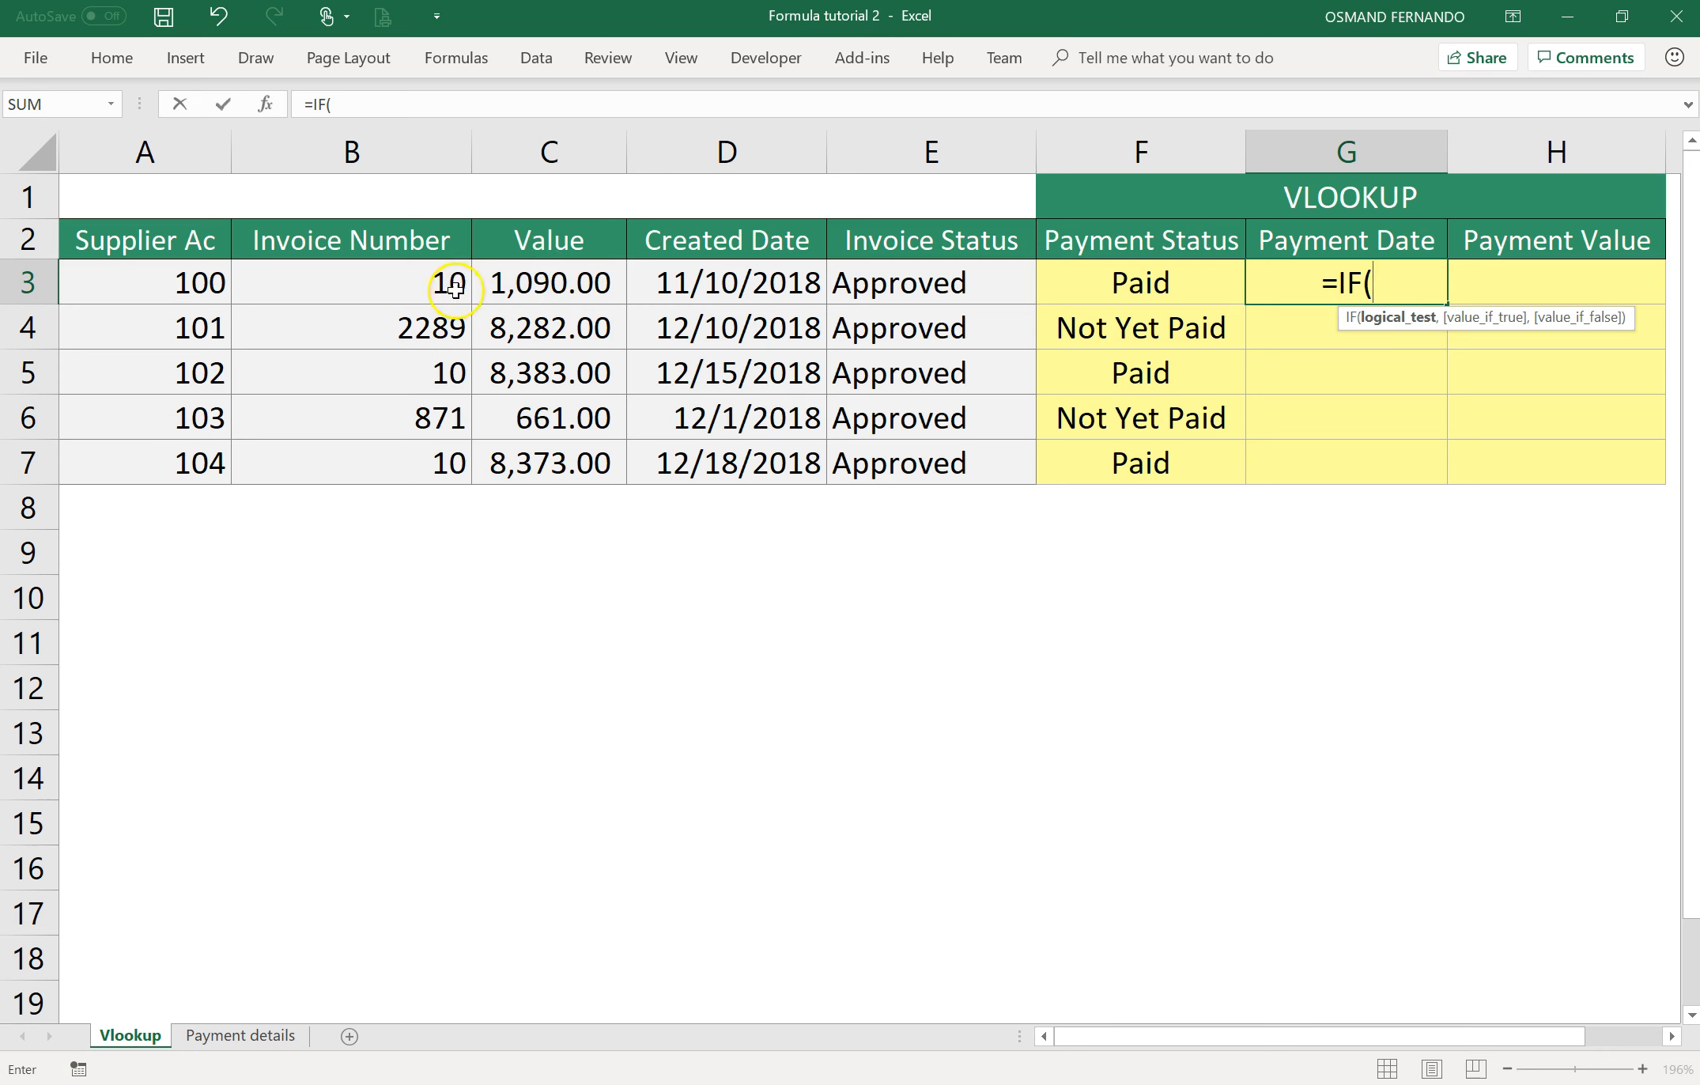
{"action": "left_click", "coordinate": [261, 1034]}
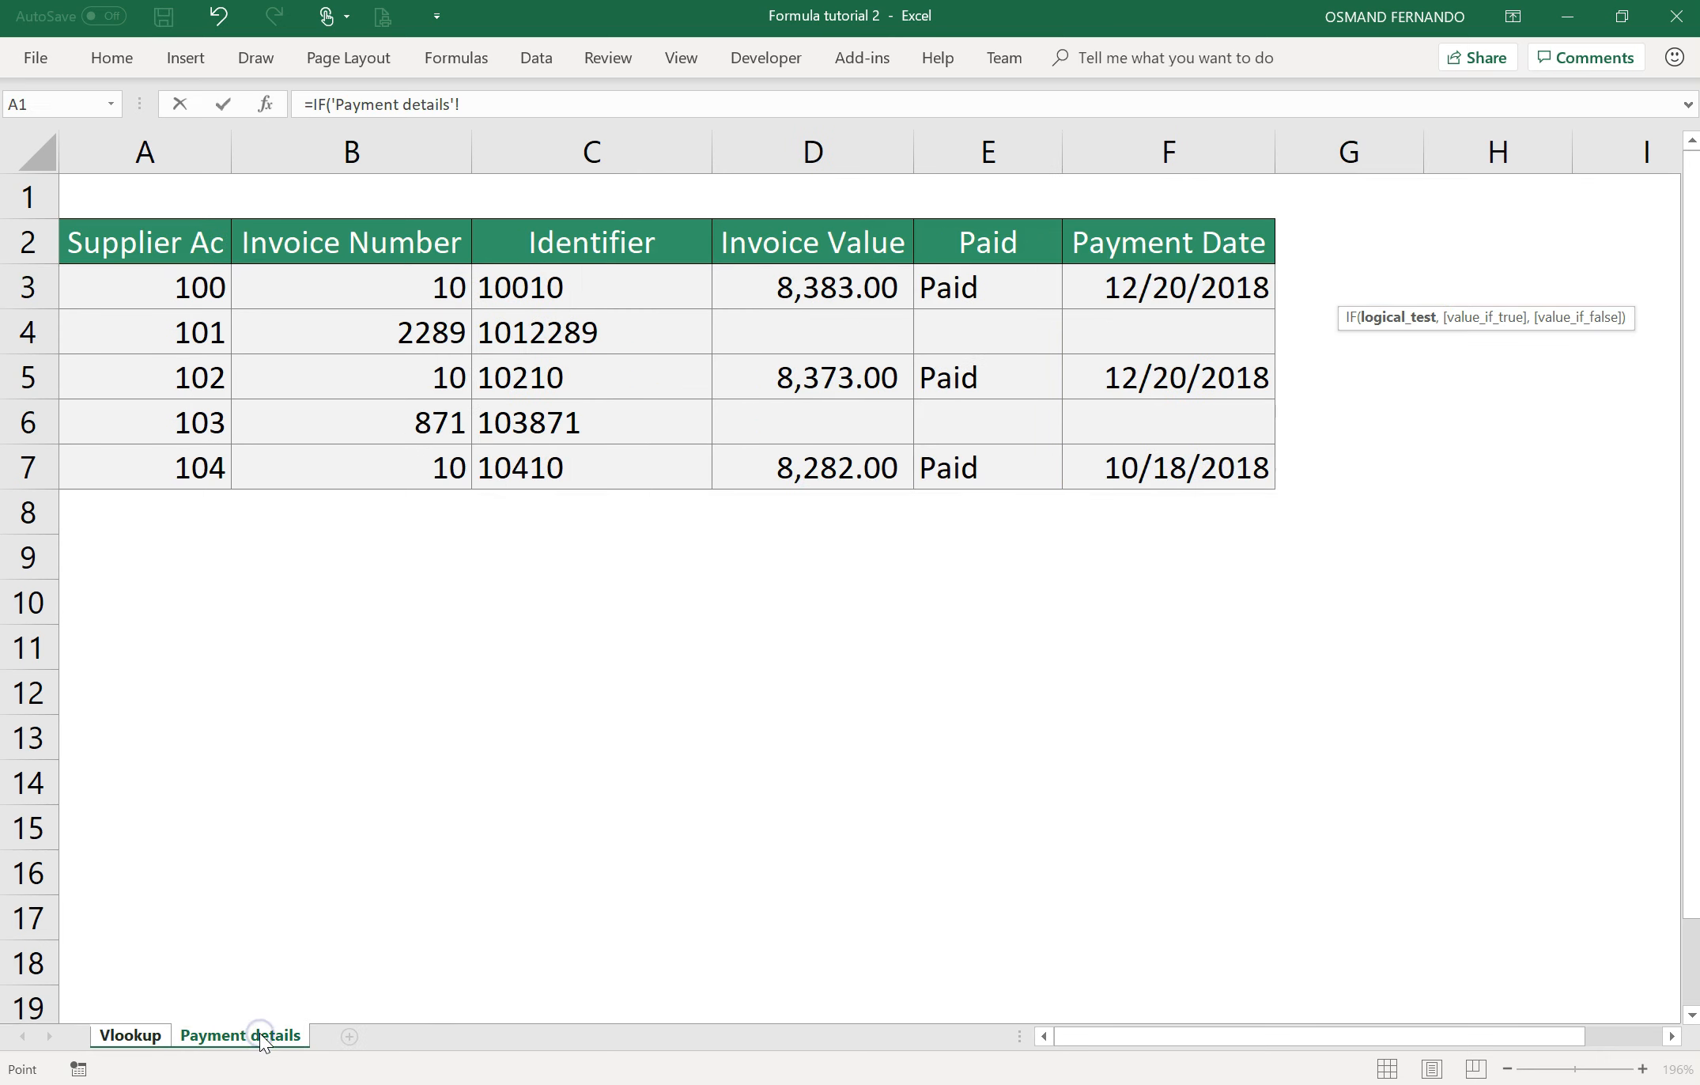
{"action": "left_click", "coordinate": [990, 288]}
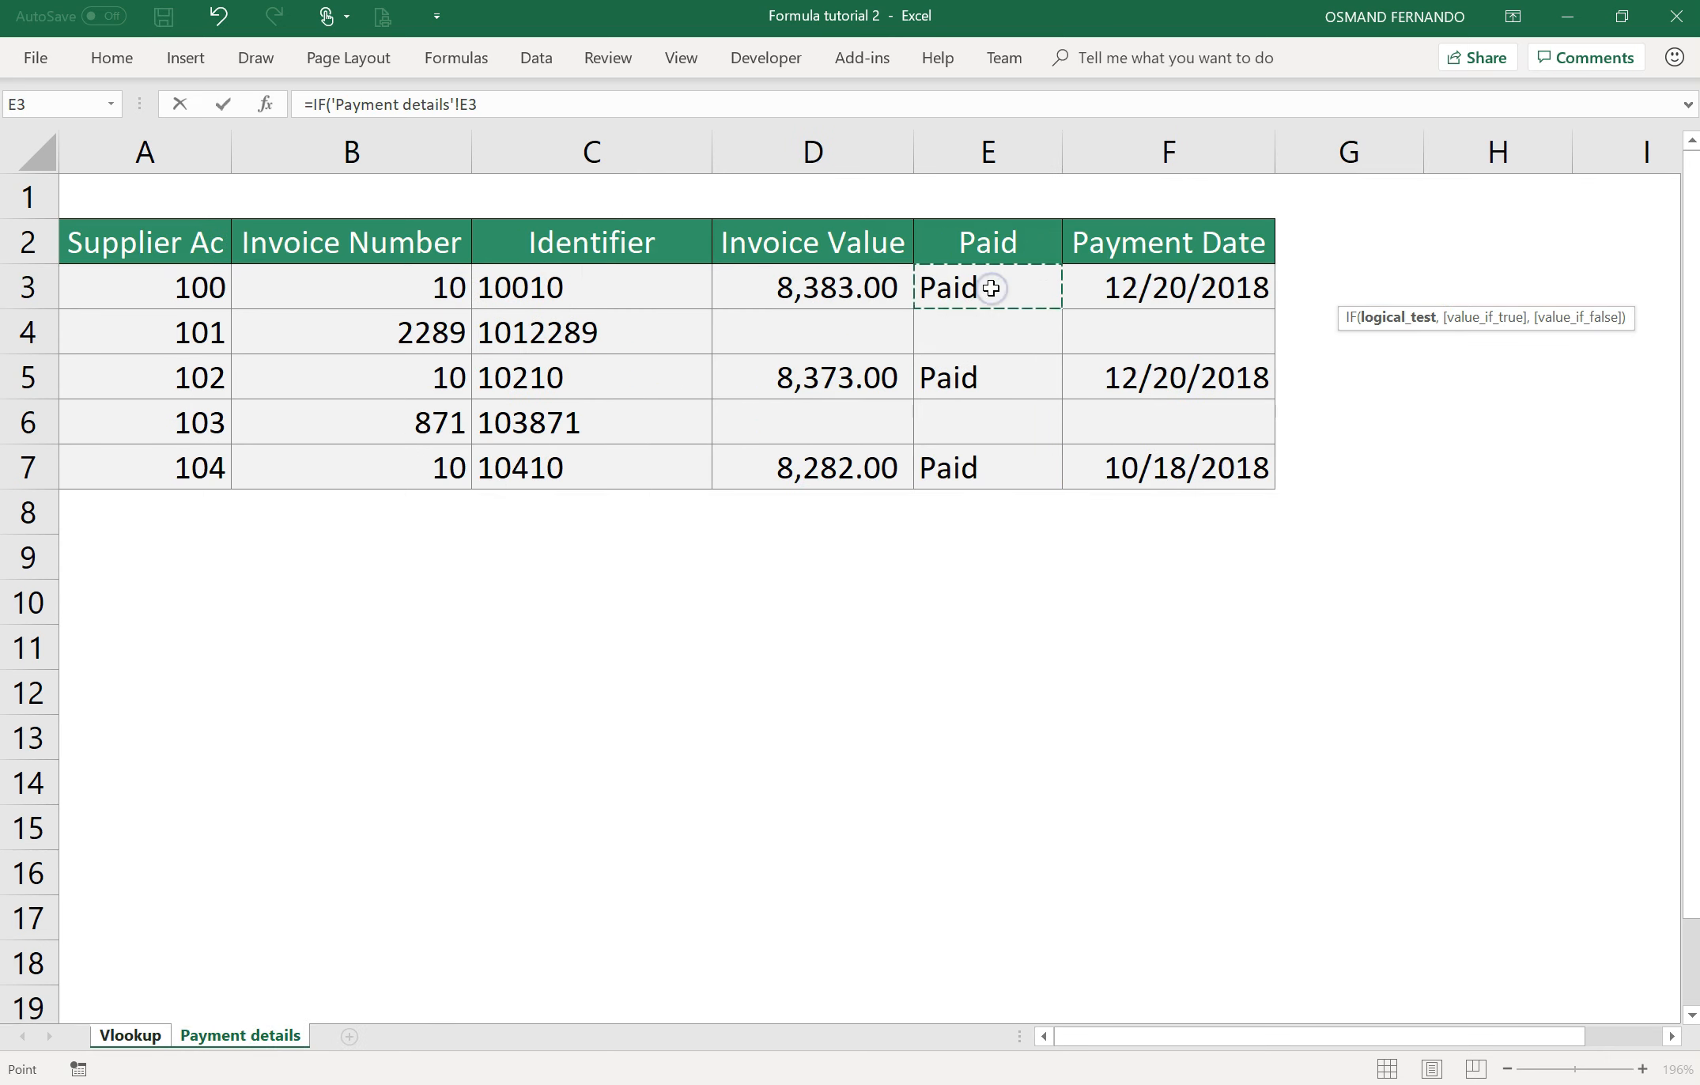
{"action": "key", "text": "F2"}
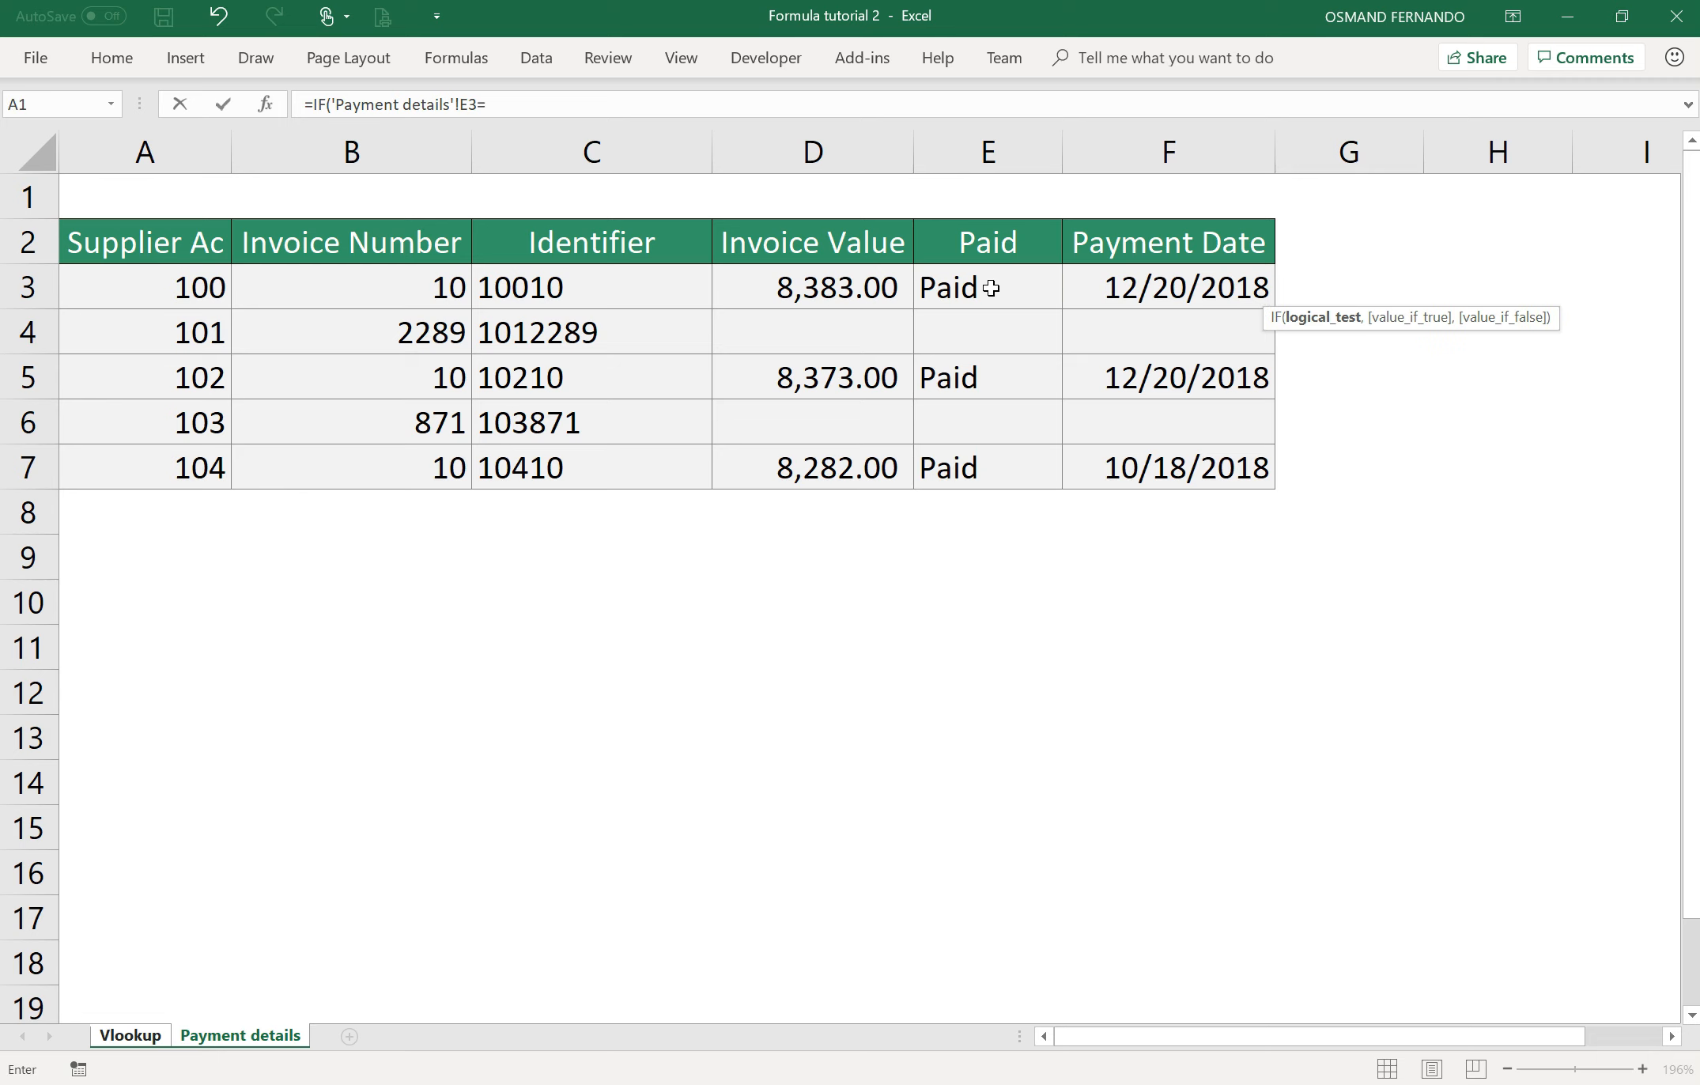
{"action": "type", "text": "=\"Paid\",Vlookup"}
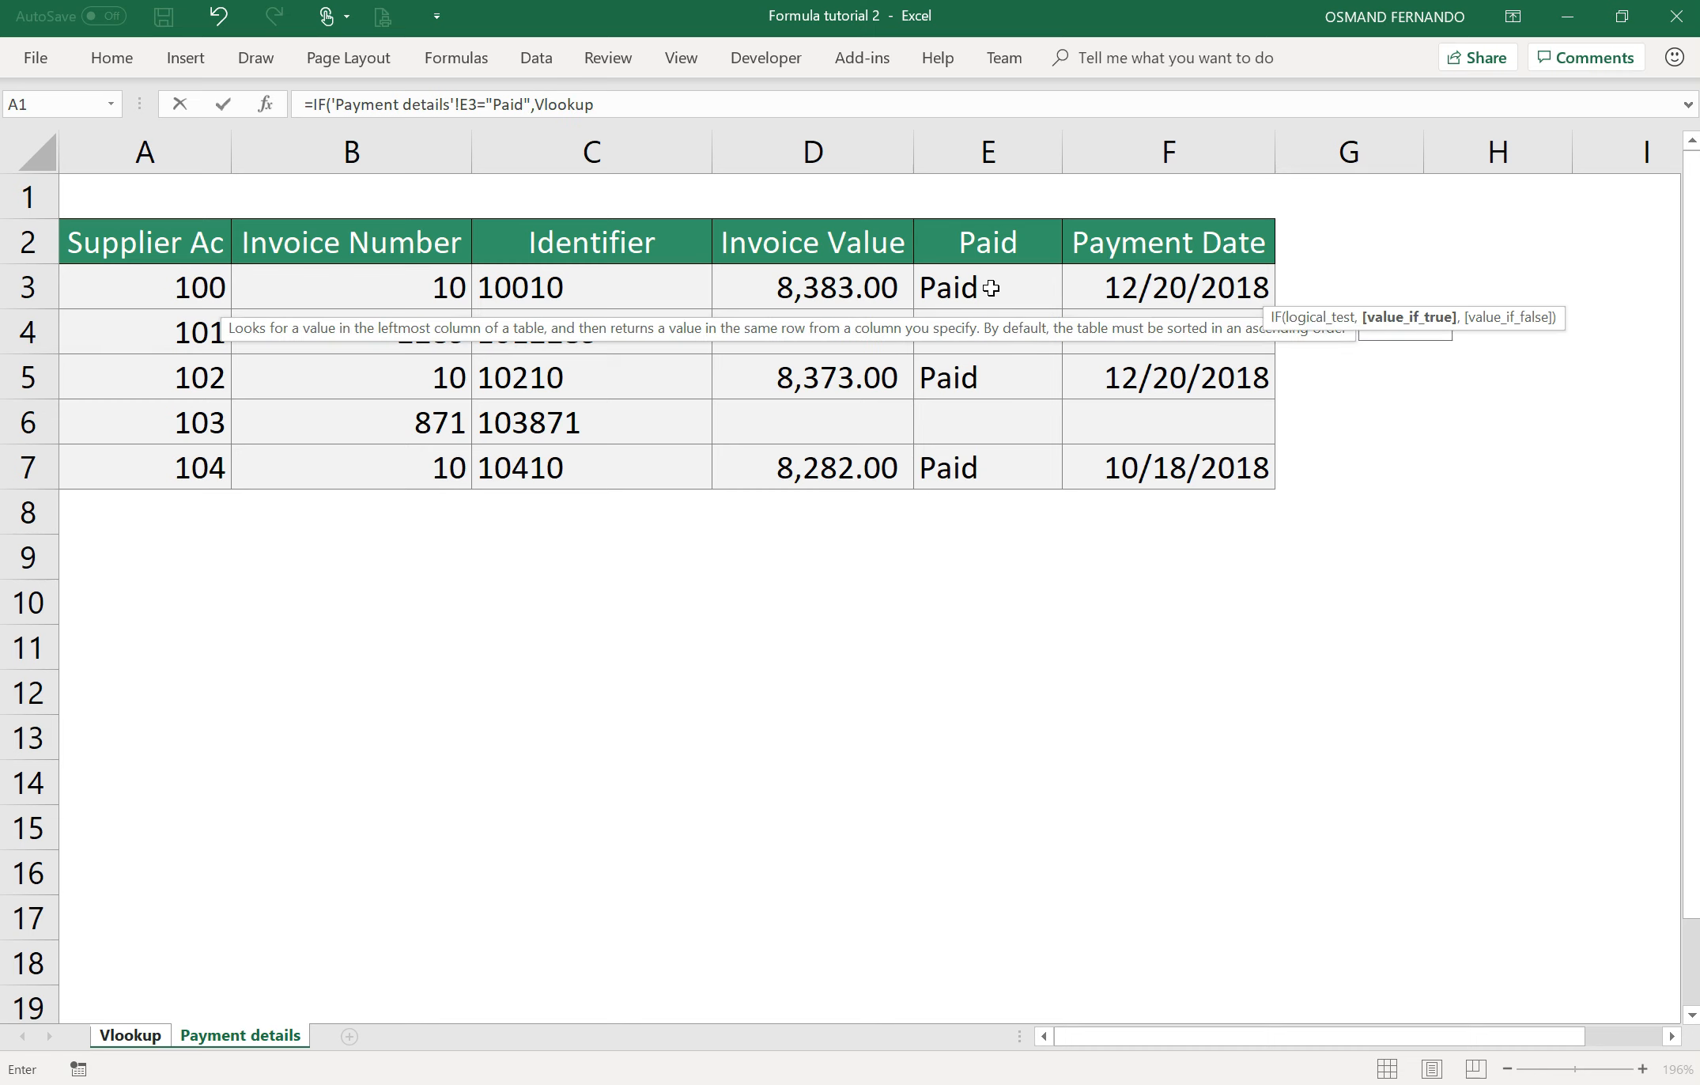
Nest a VLOOKUP as the value if true in G3, with Vlookup!A3&Vlookup!B3 as its lookup value.
{"action": "type", "text": "("}
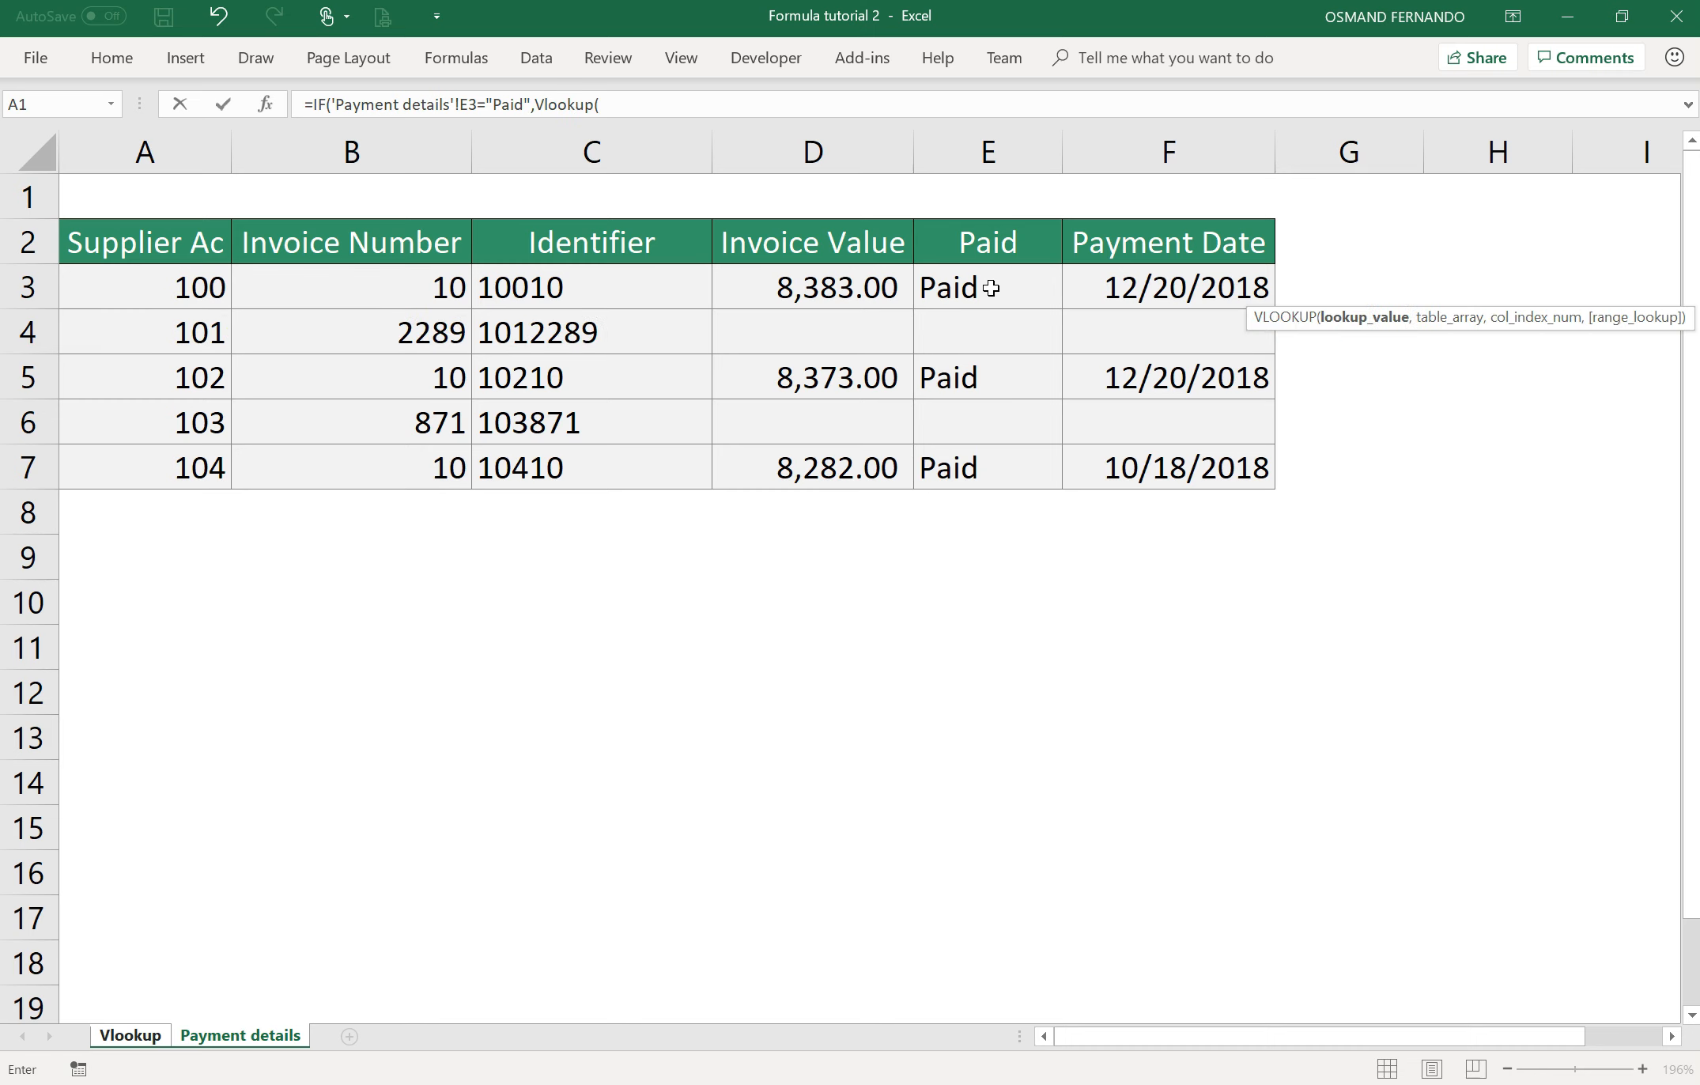
{"action": "left_click", "coordinate": [128, 1036]}
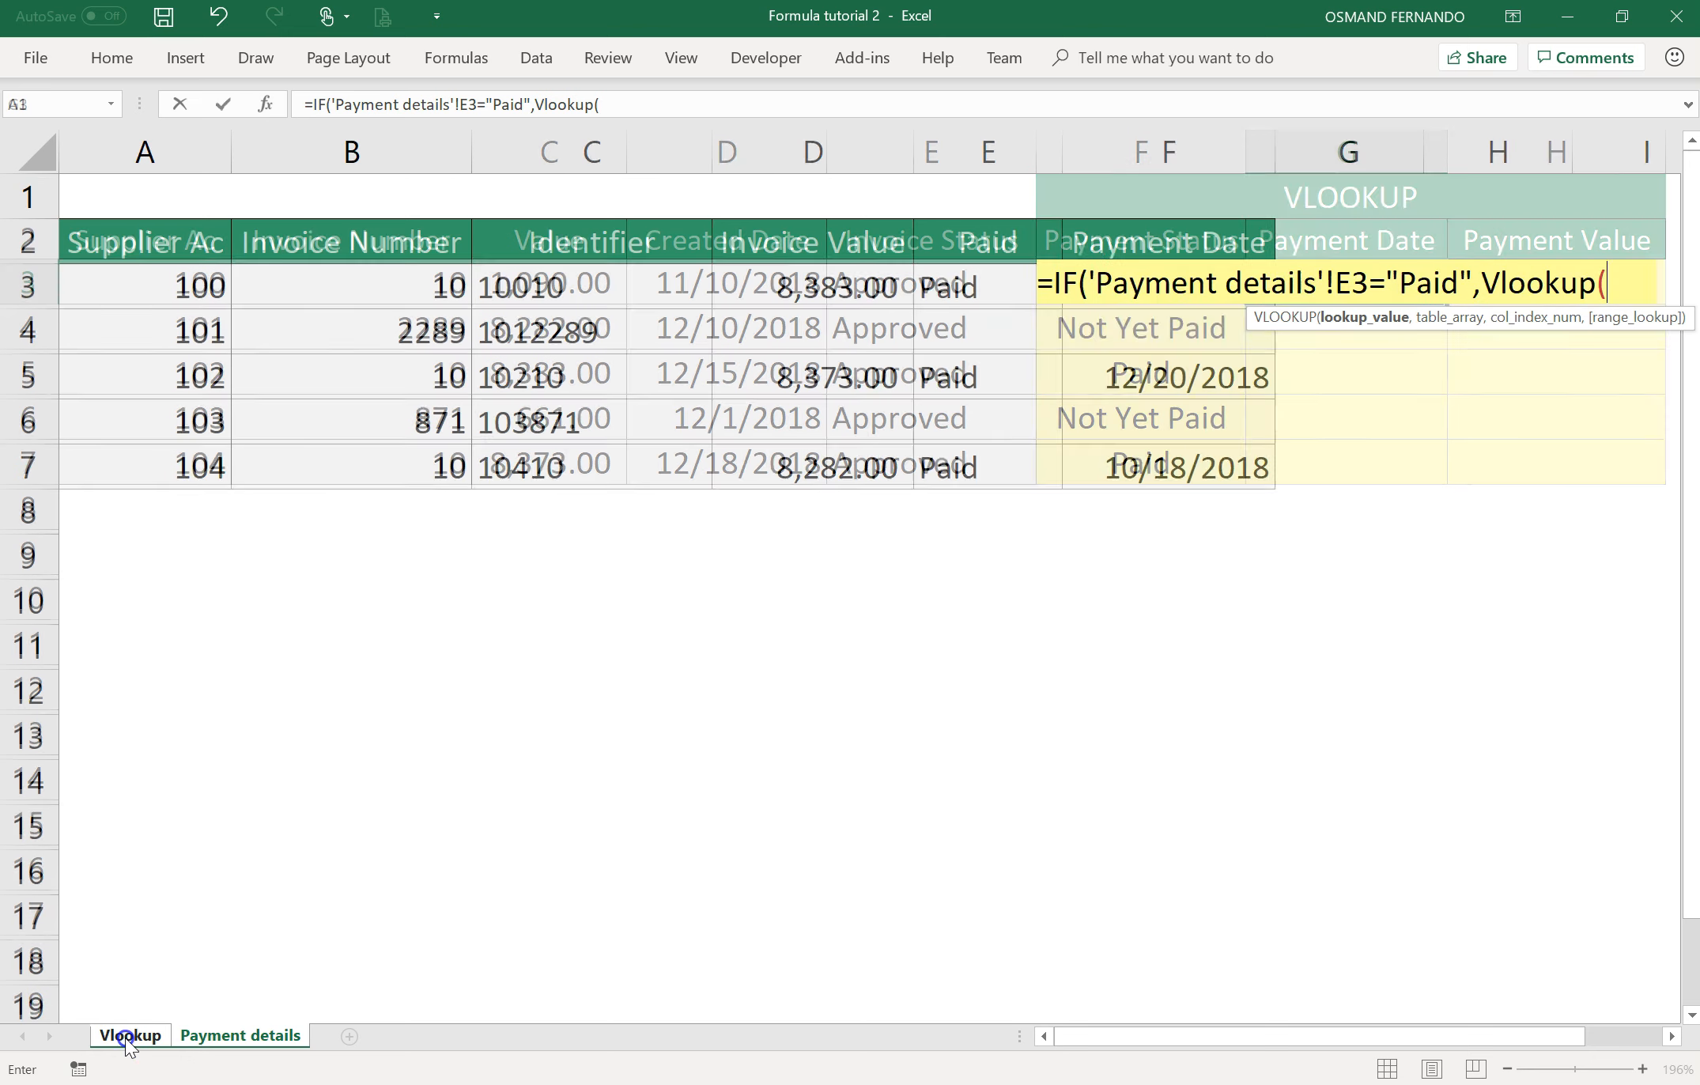
{"action": "left_click", "coordinate": [135, 275]}
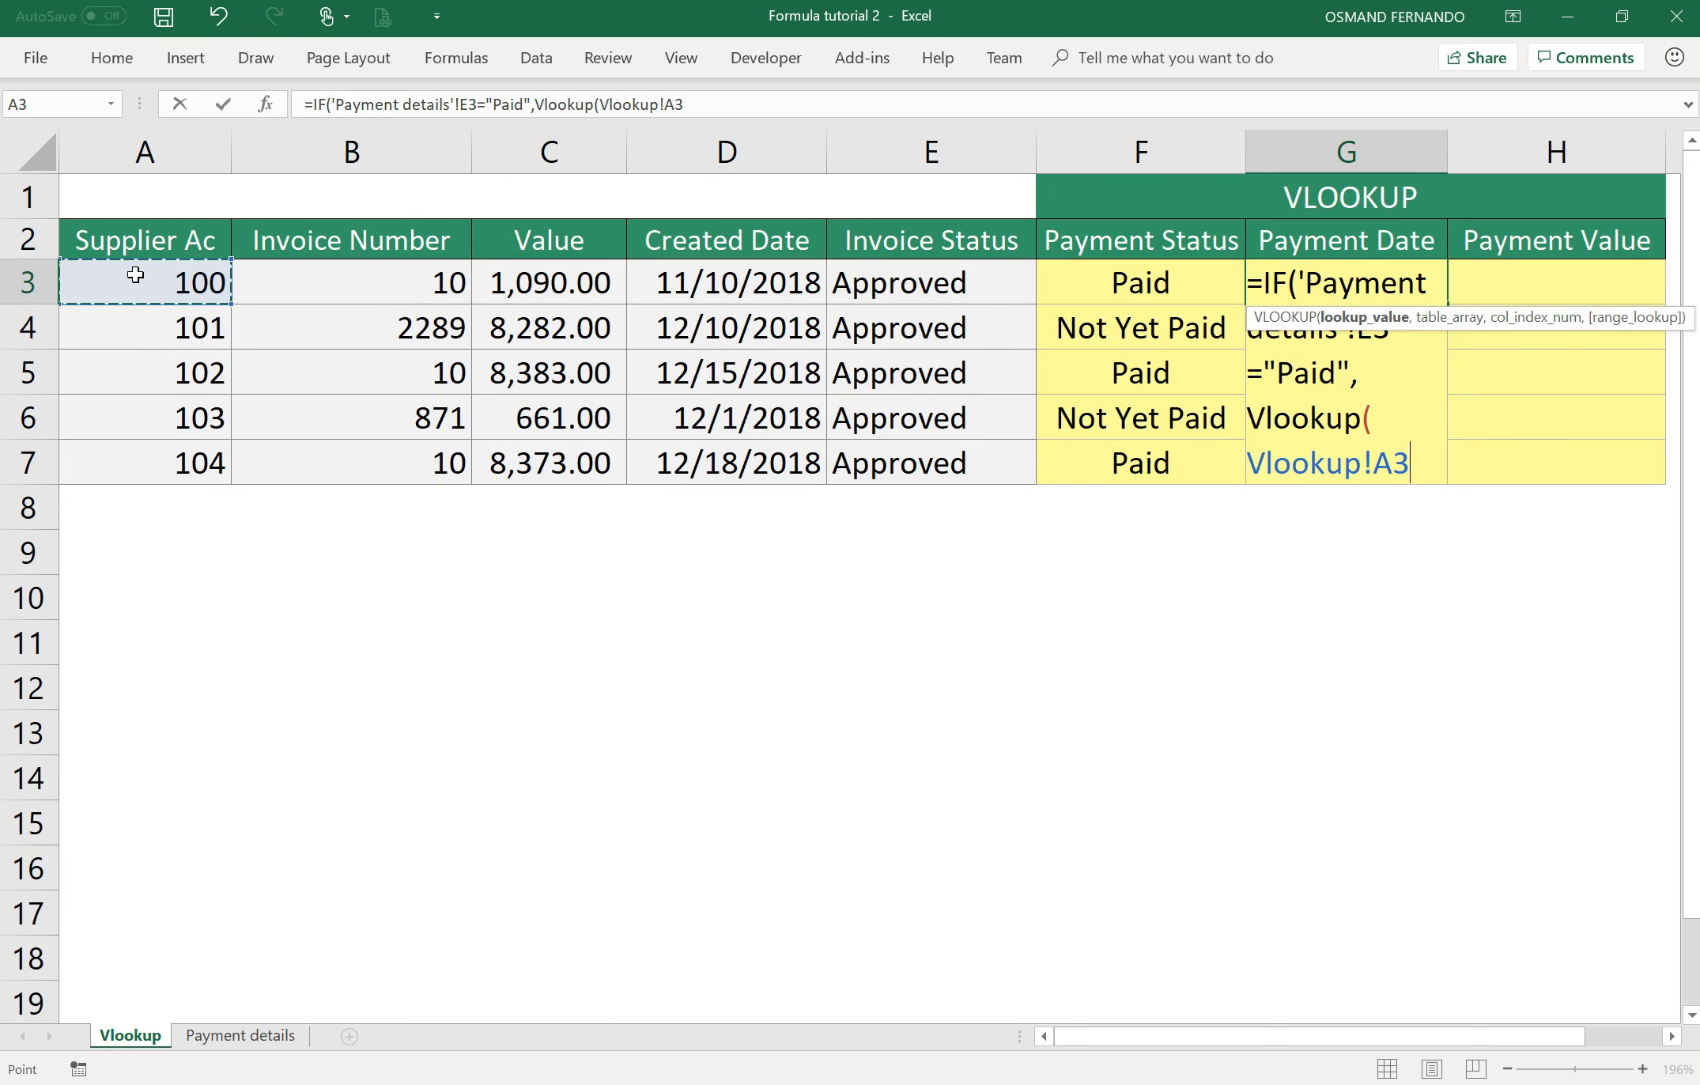
{"action": "type", "text": "&"}
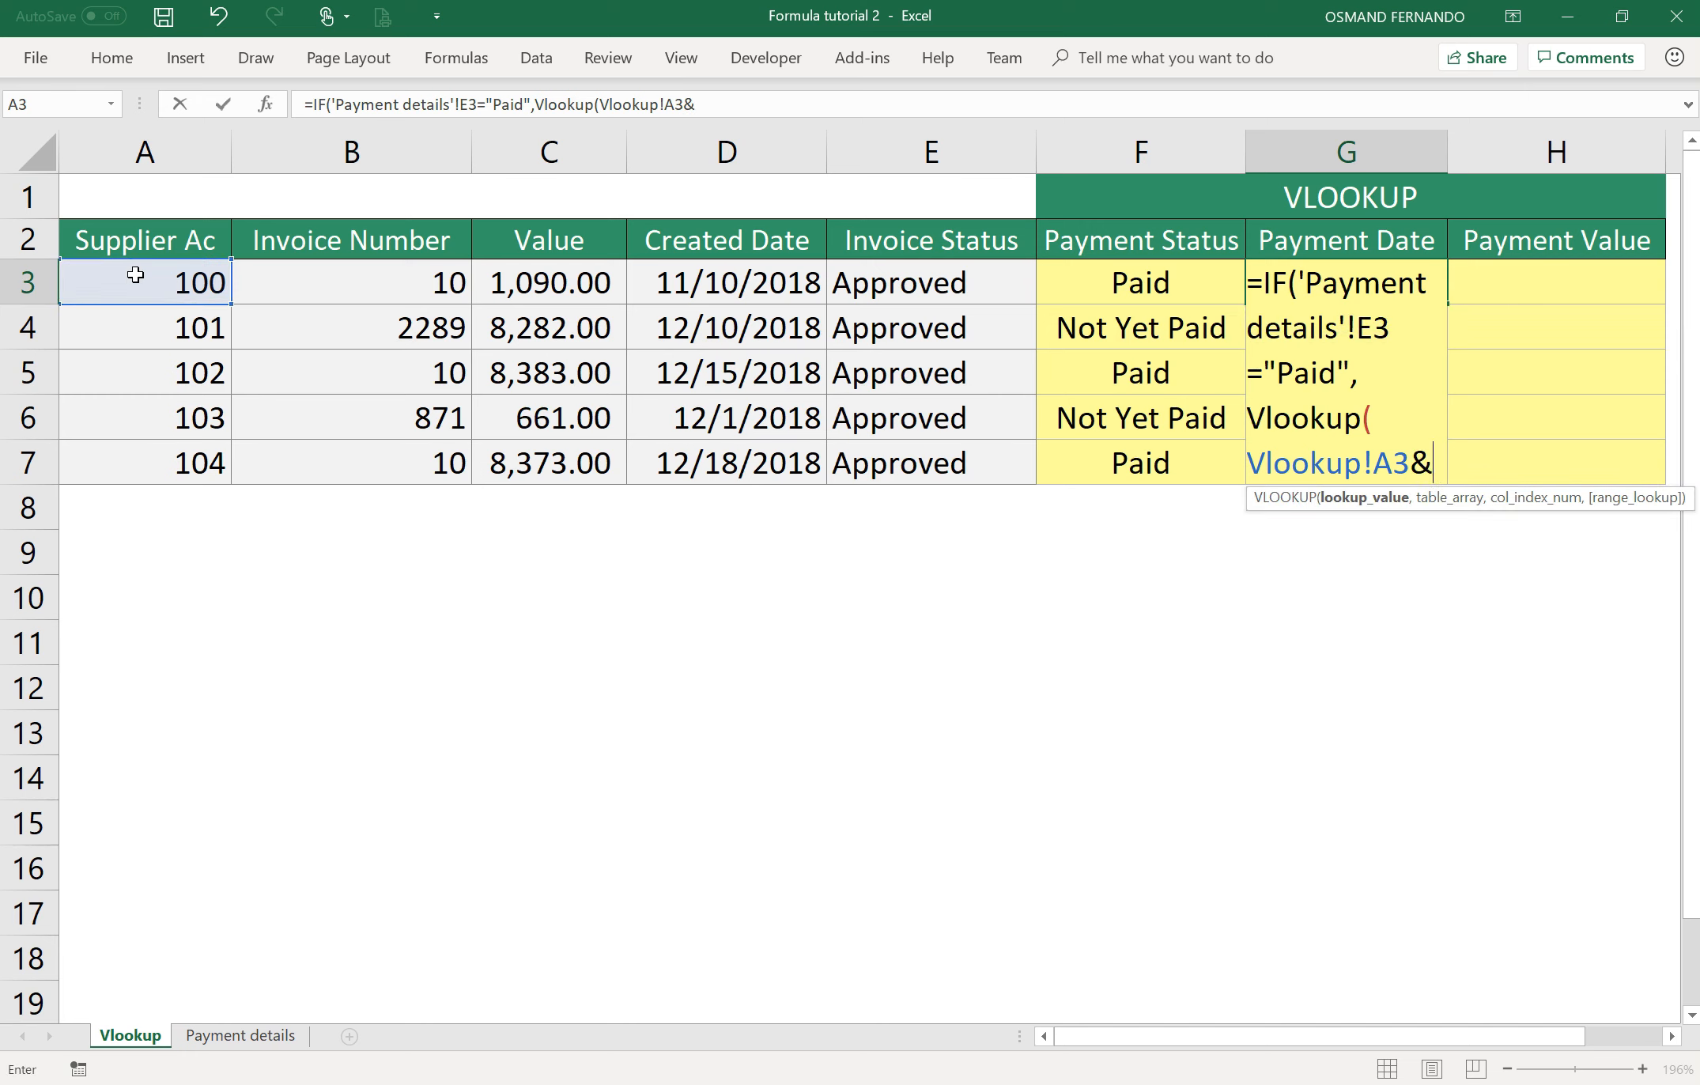
{"action": "left_click", "coordinate": [323, 283]}
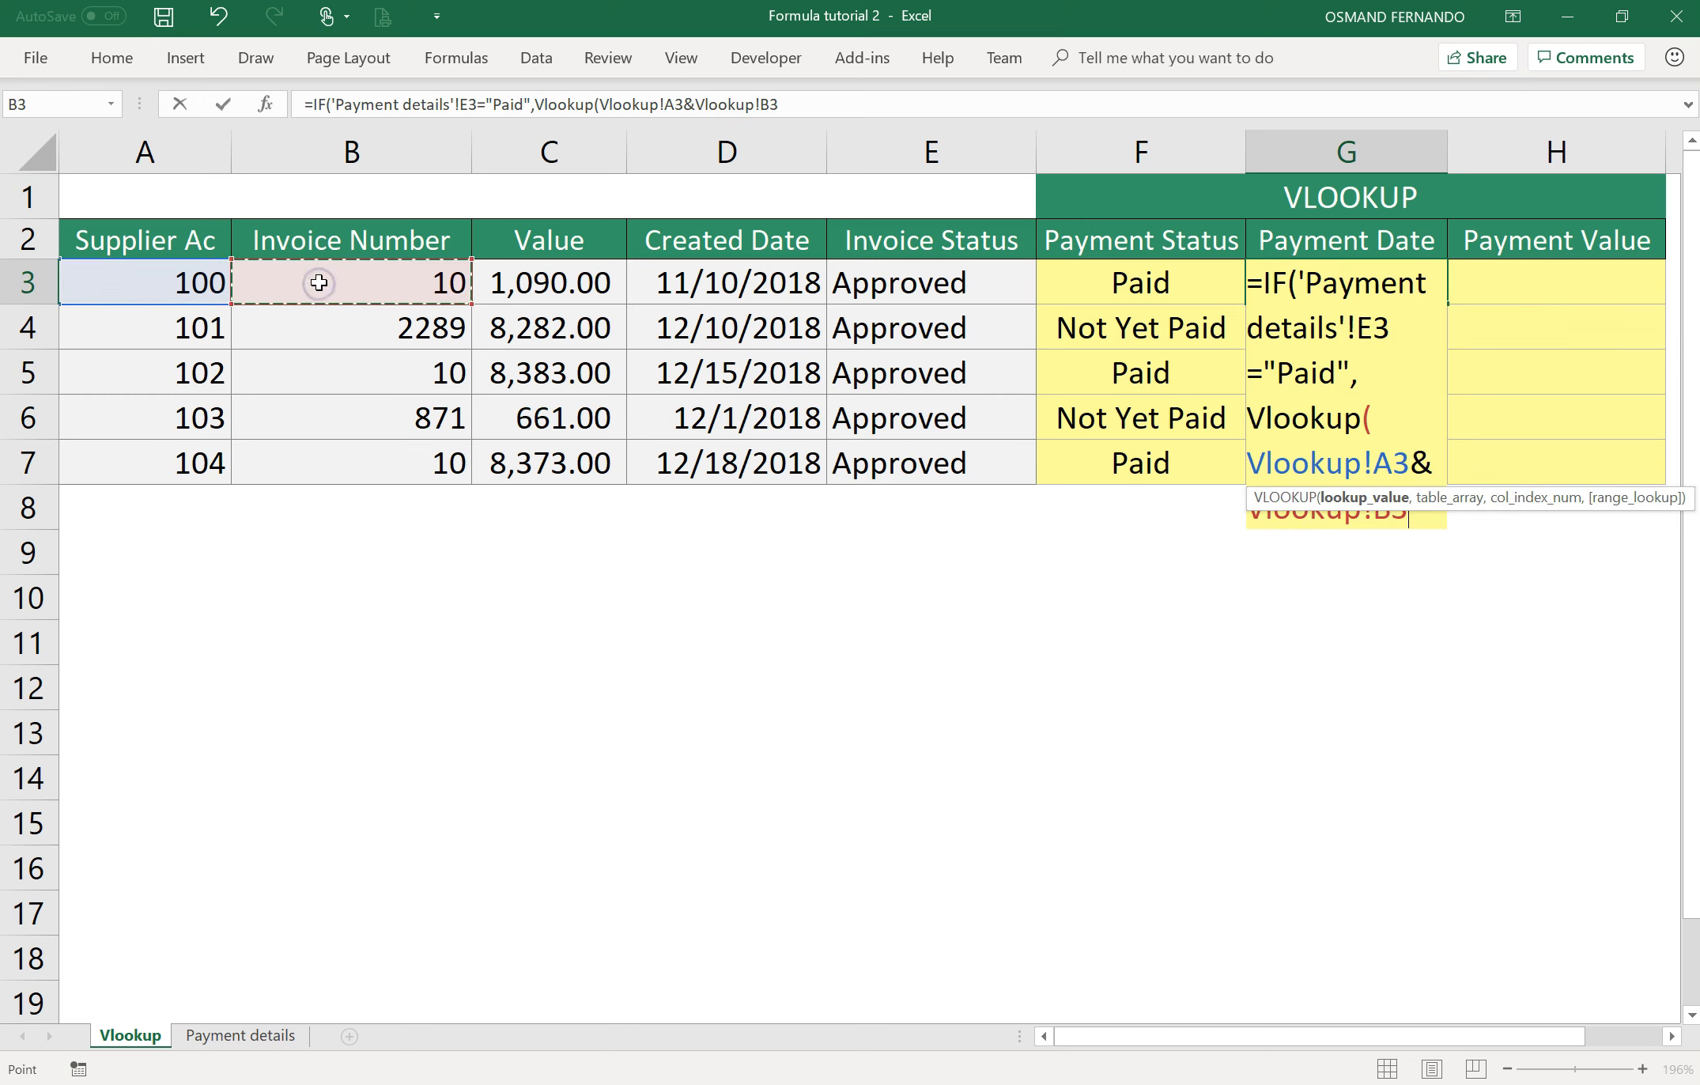
{"action": "type", "text": ","}
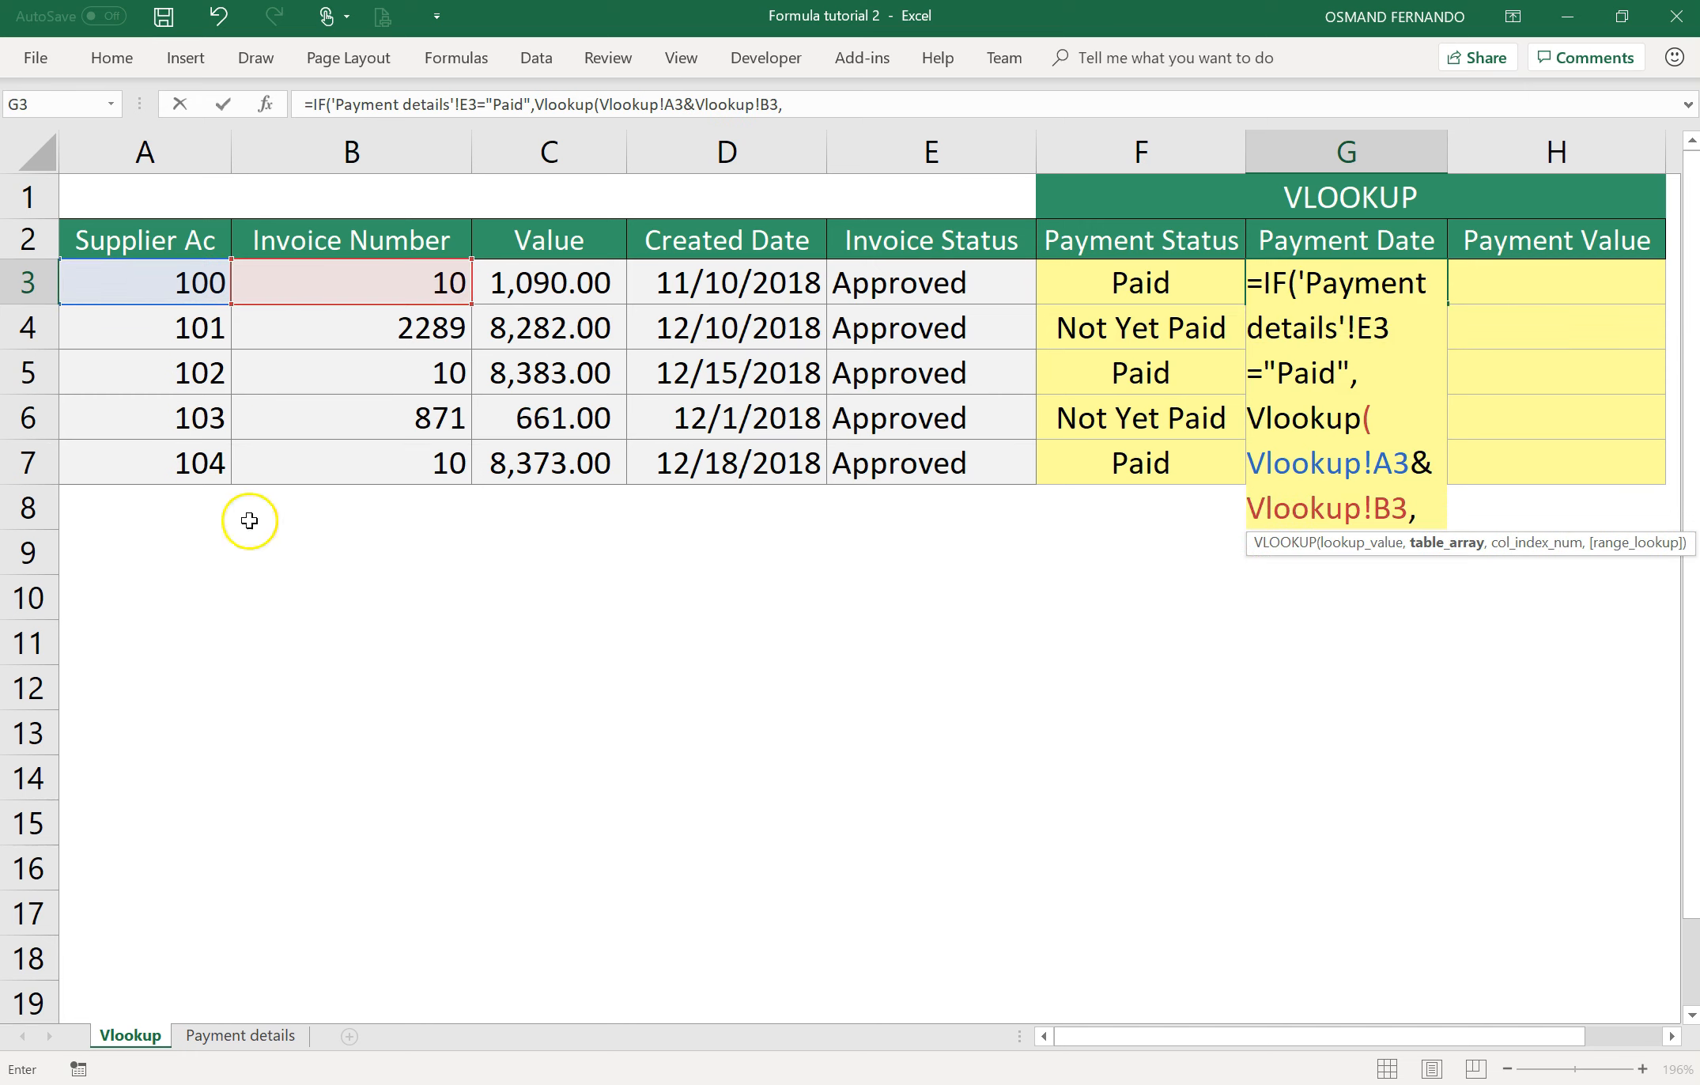
Set the VLOOKUP table array to the absolute range $C$3:$F$7 on the Payment details sheet.
{"action": "left_click", "coordinate": [253, 1037]}
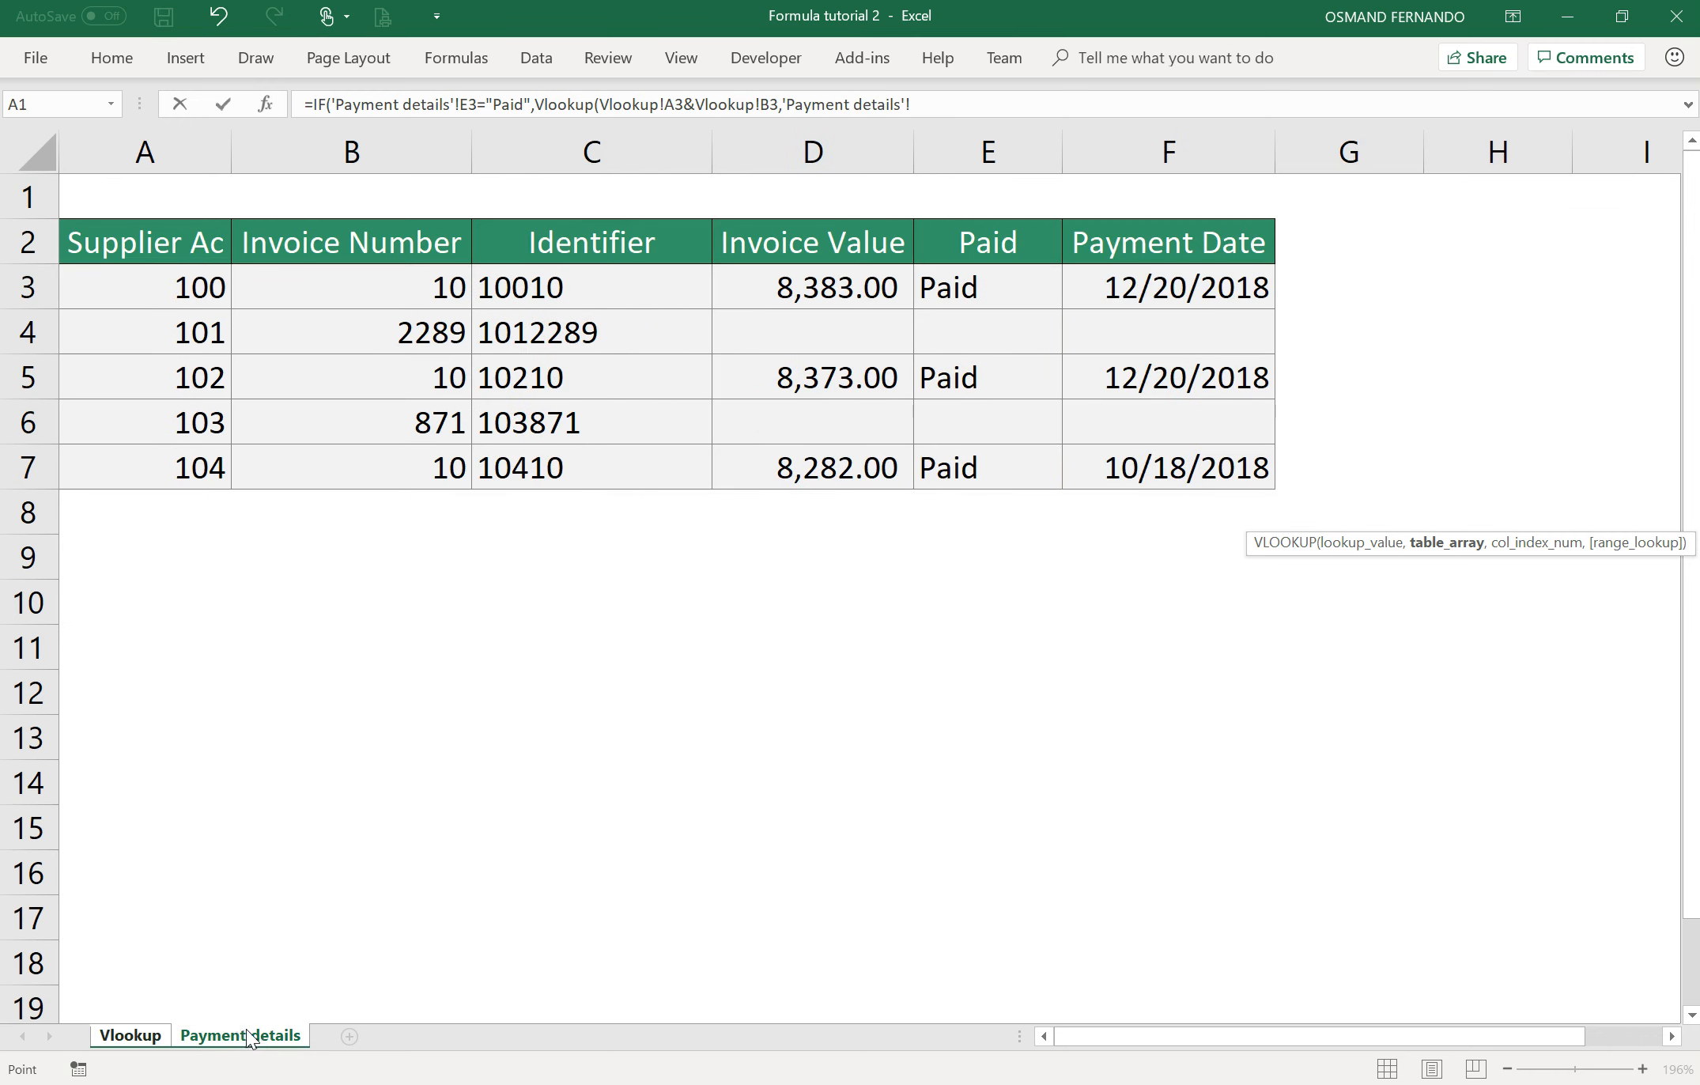
{"action": "left_click", "coordinate": [582, 290]}
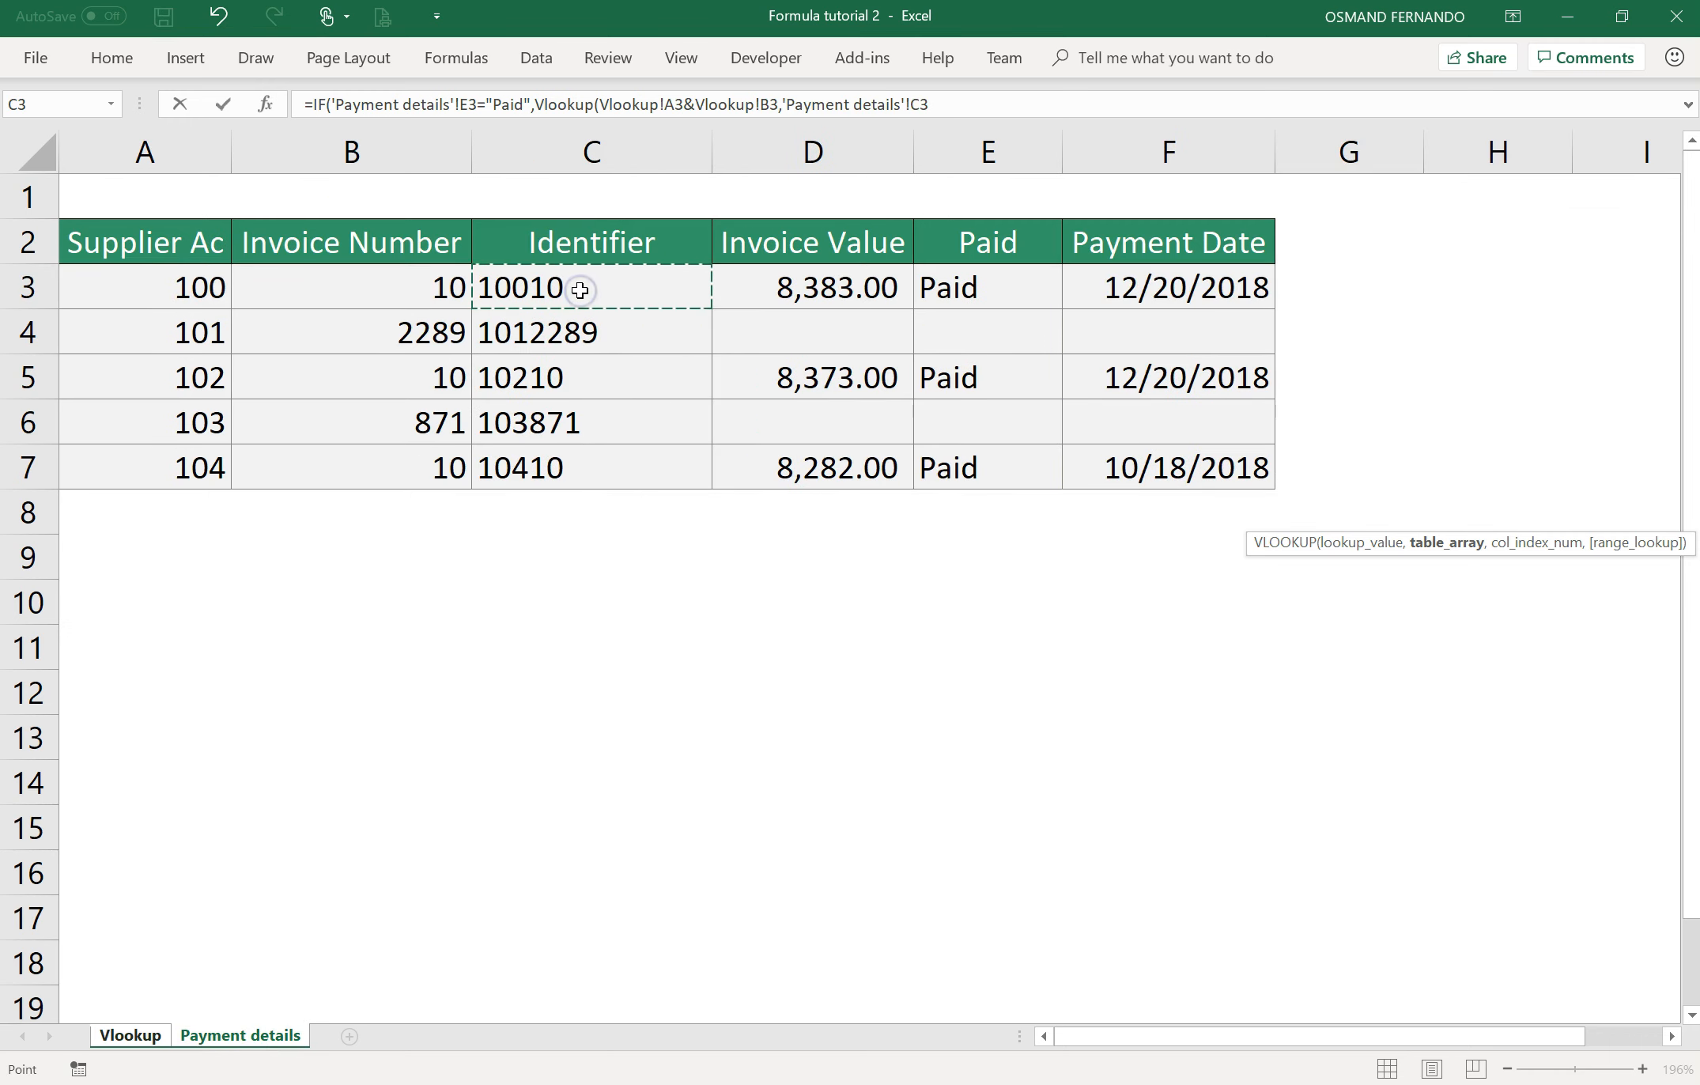
{"action": "key", "text": "shift+Right"}
{"action": "key", "text": "shift+Right"}
{"action": "key", "text": "shift+Right"}
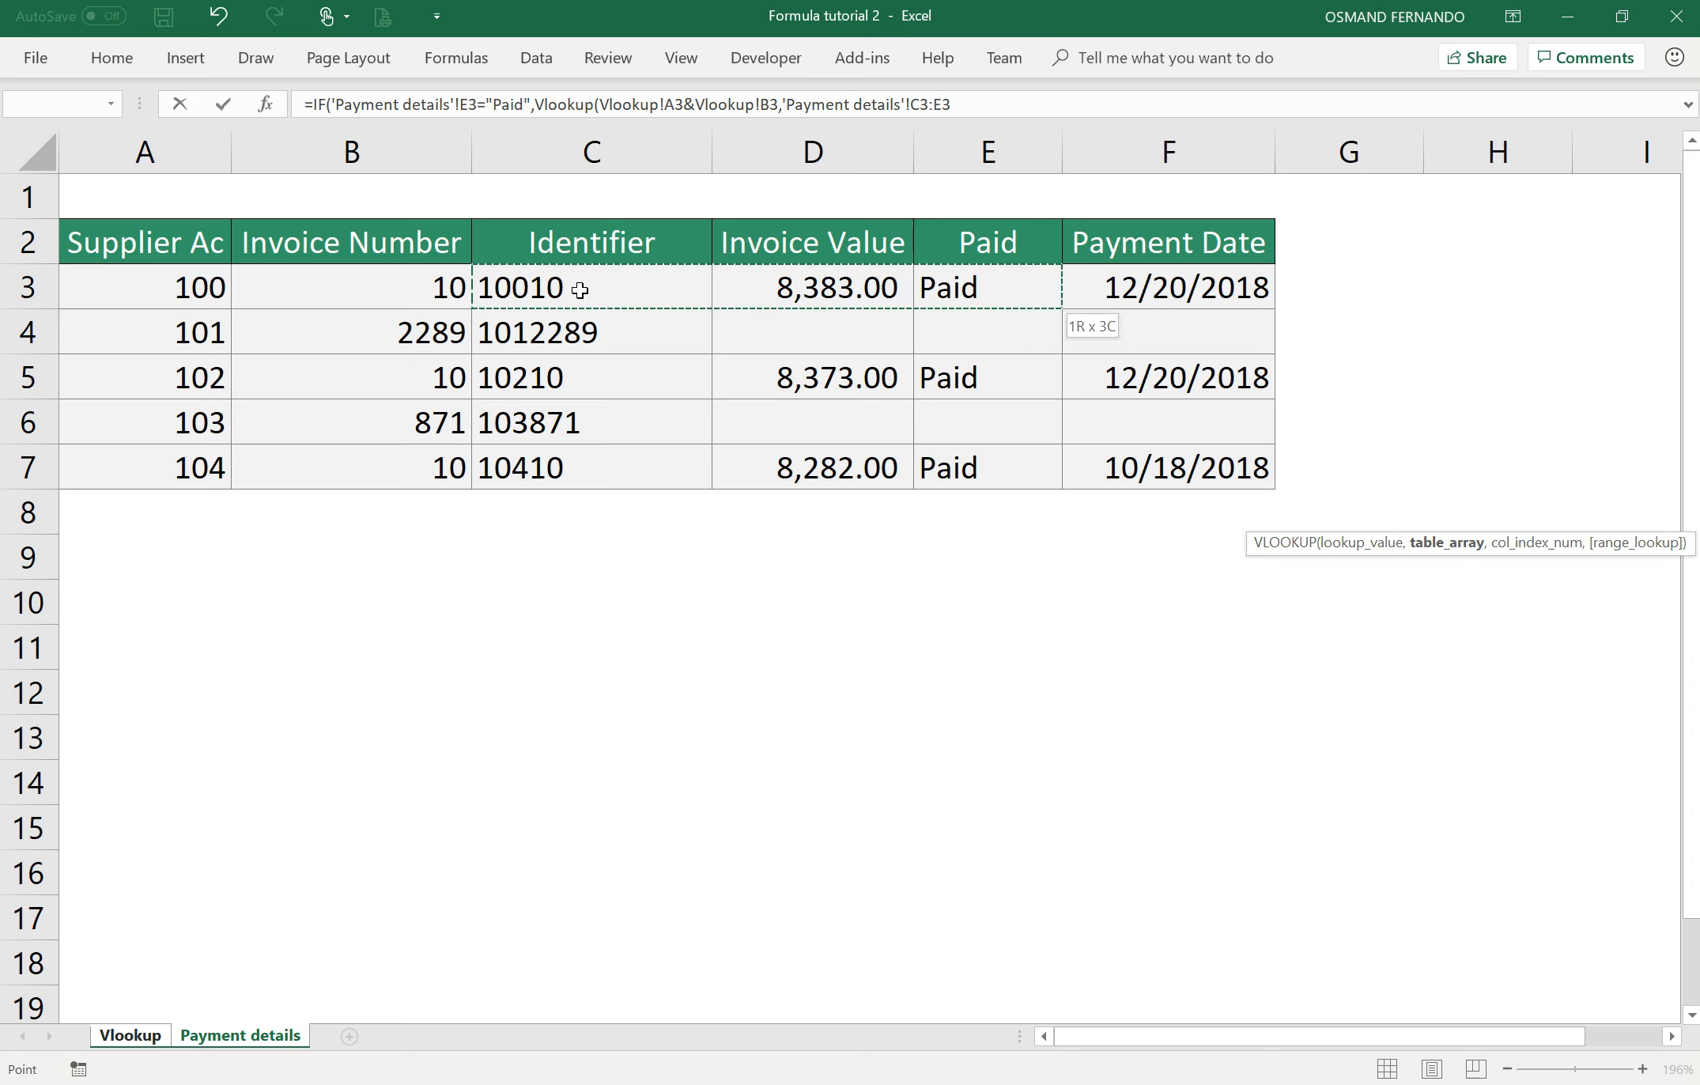
{"action": "key", "text": "shift+Down"}
{"action": "key", "text": "shift+Down"}
{"action": "key", "text": "shift+Down"}
{"action": "key", "text": "shift+Down"}
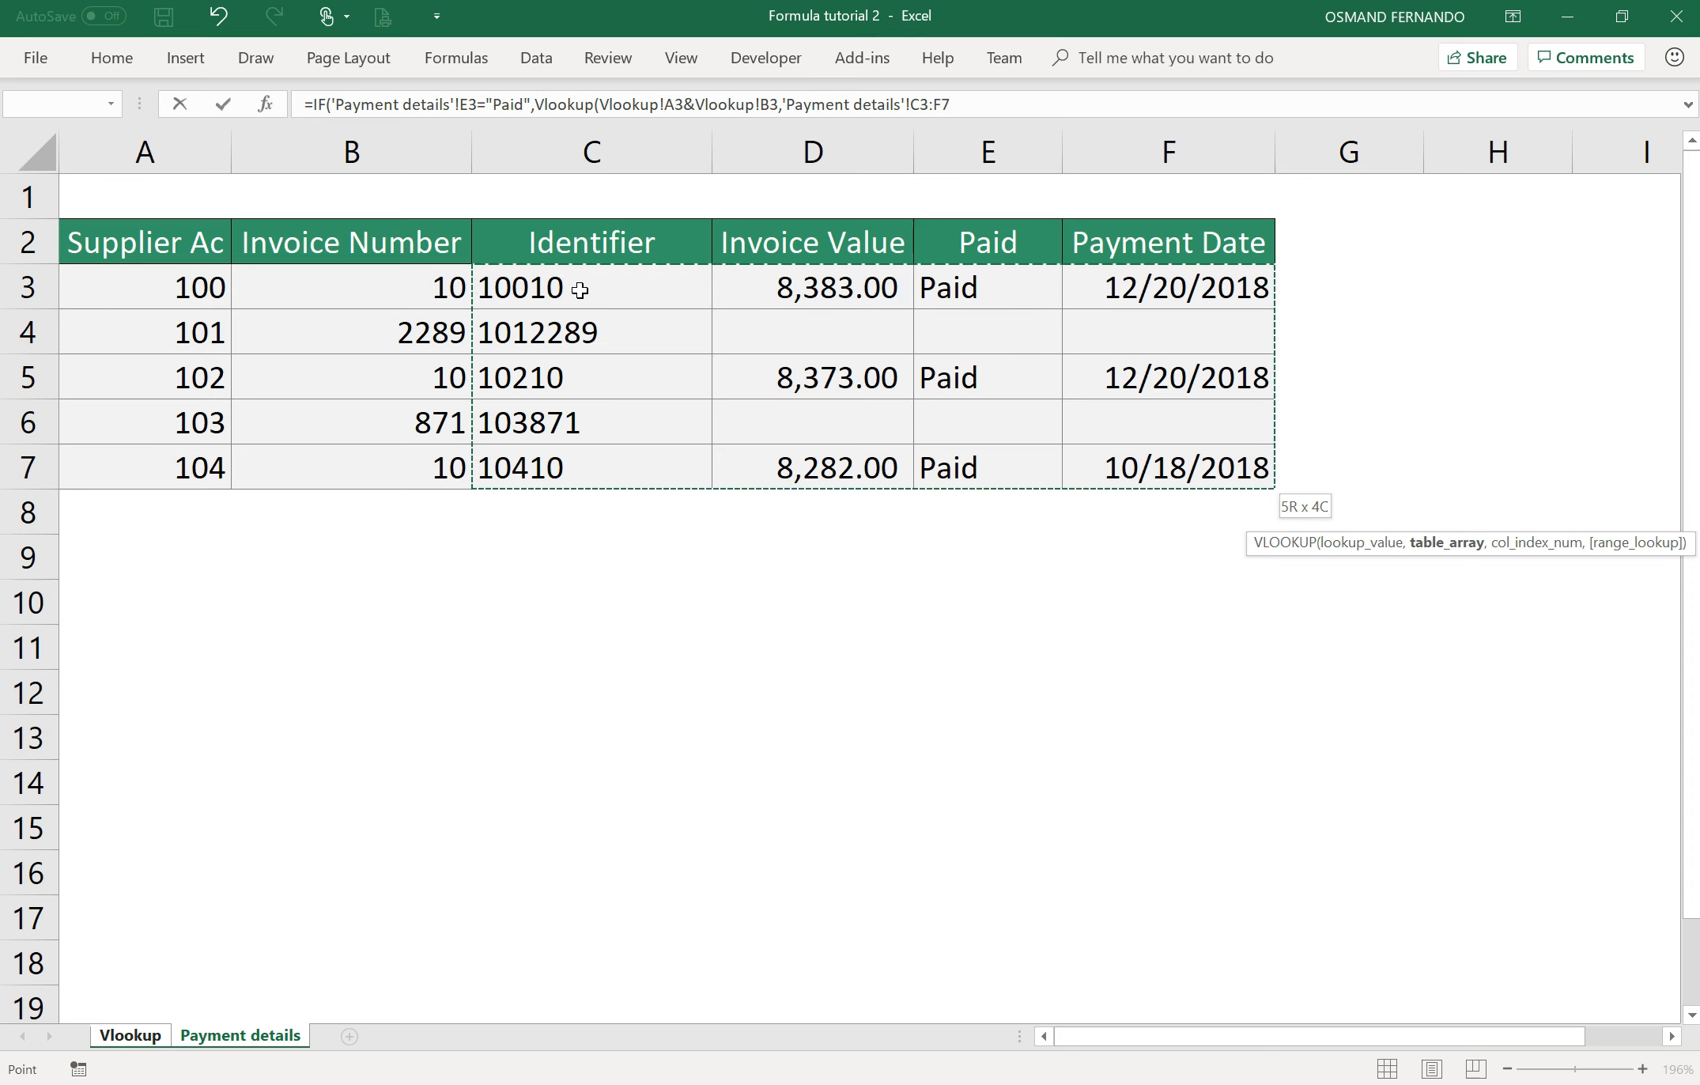
{"action": "key", "text": "F4"}
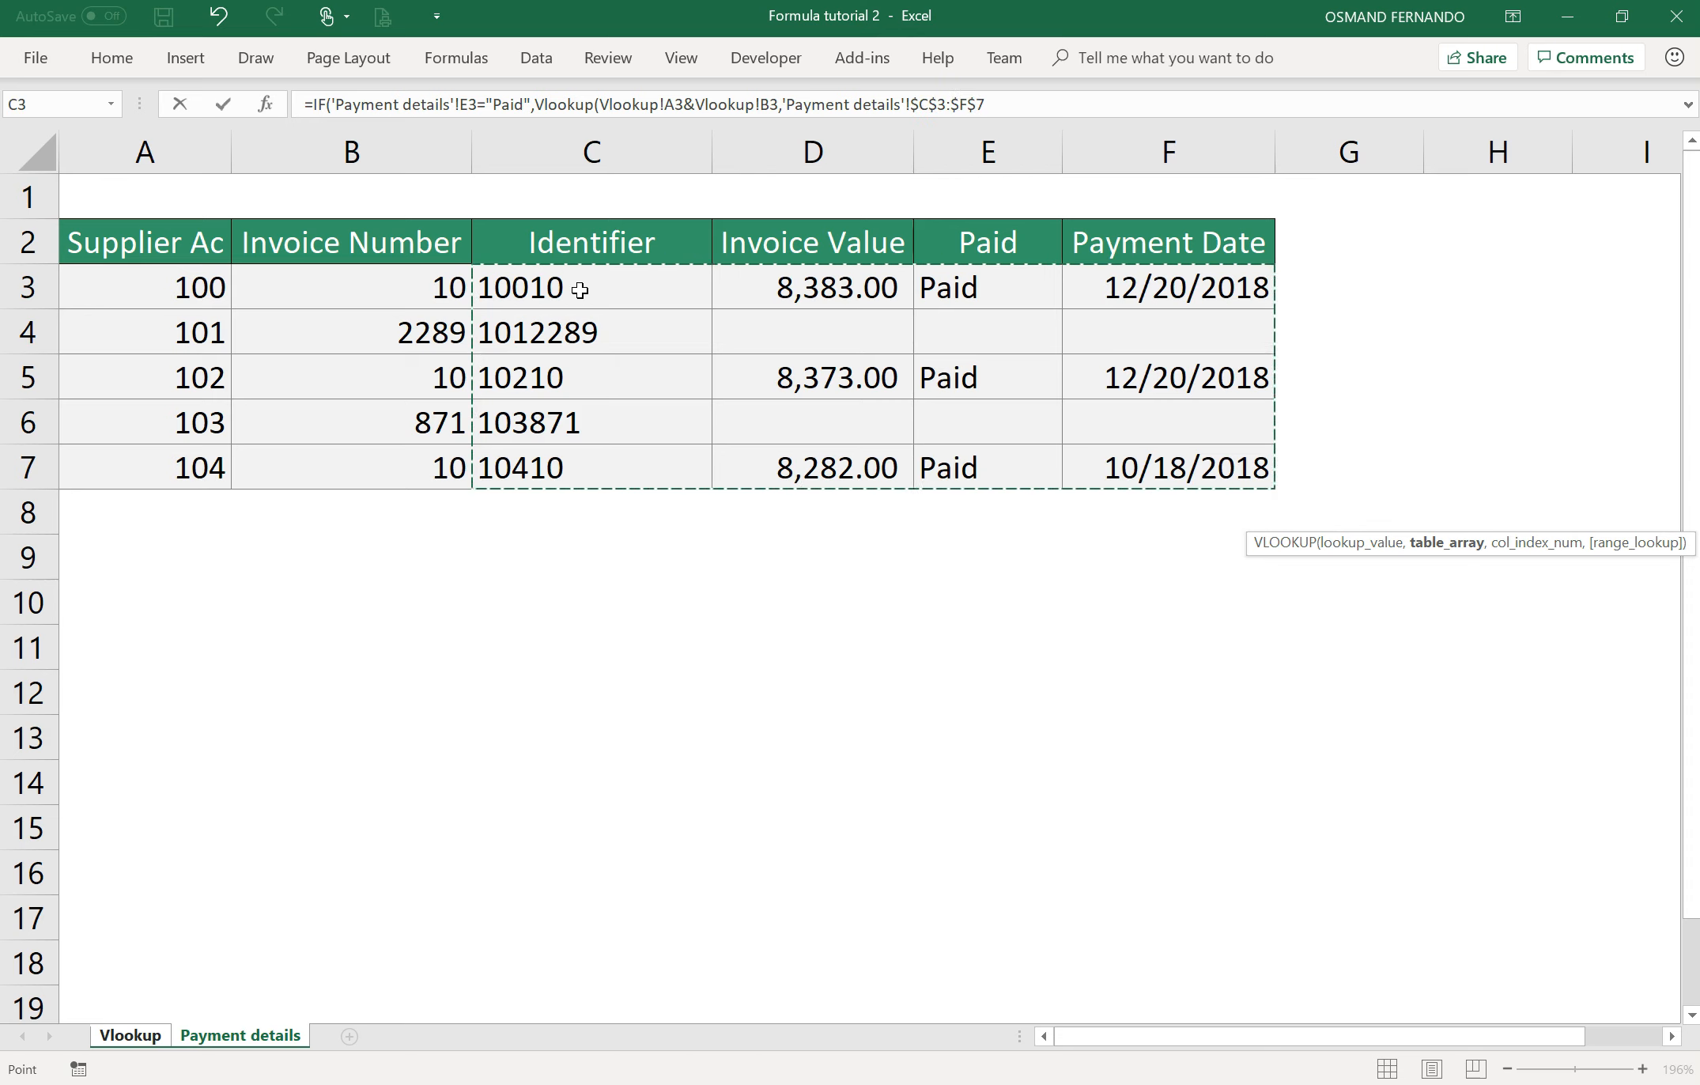
Complete the Payment Date formula with column index 4, match type 0 and "Not Yet Paid" if false, and fill it down to G7.
{"action": "type", "text": ","}
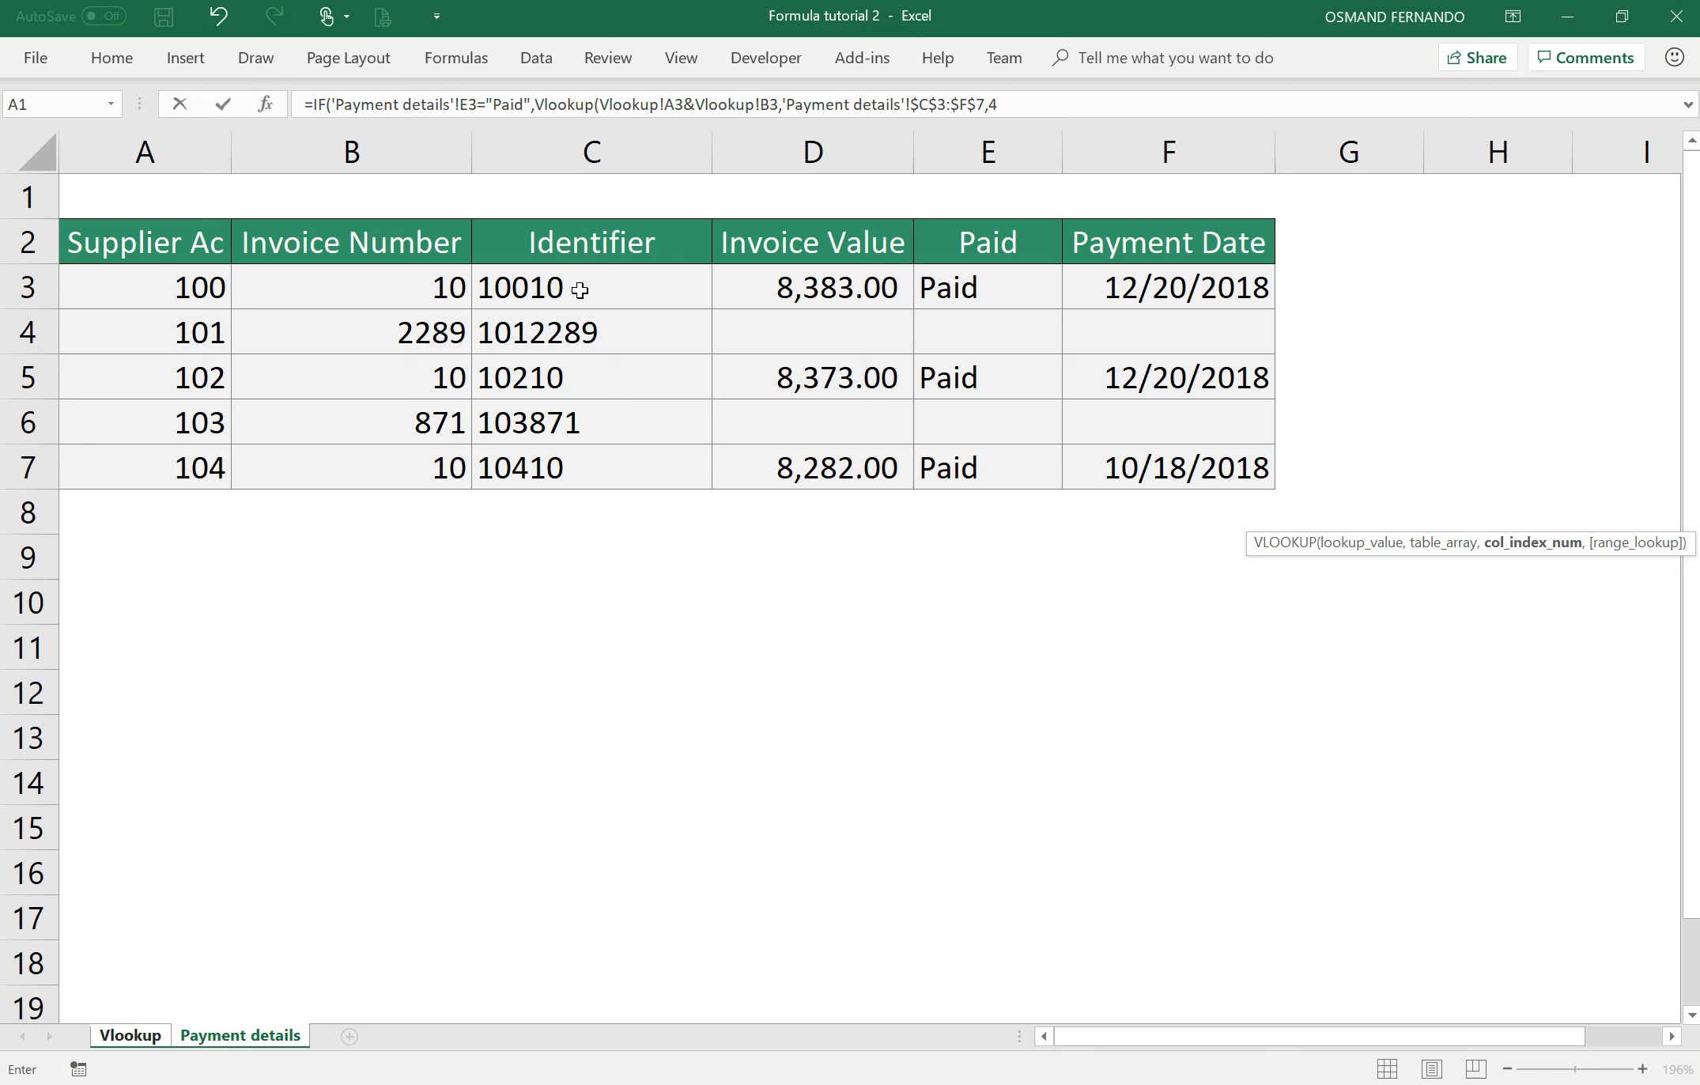
{"action": "type", "text": "4,0"}
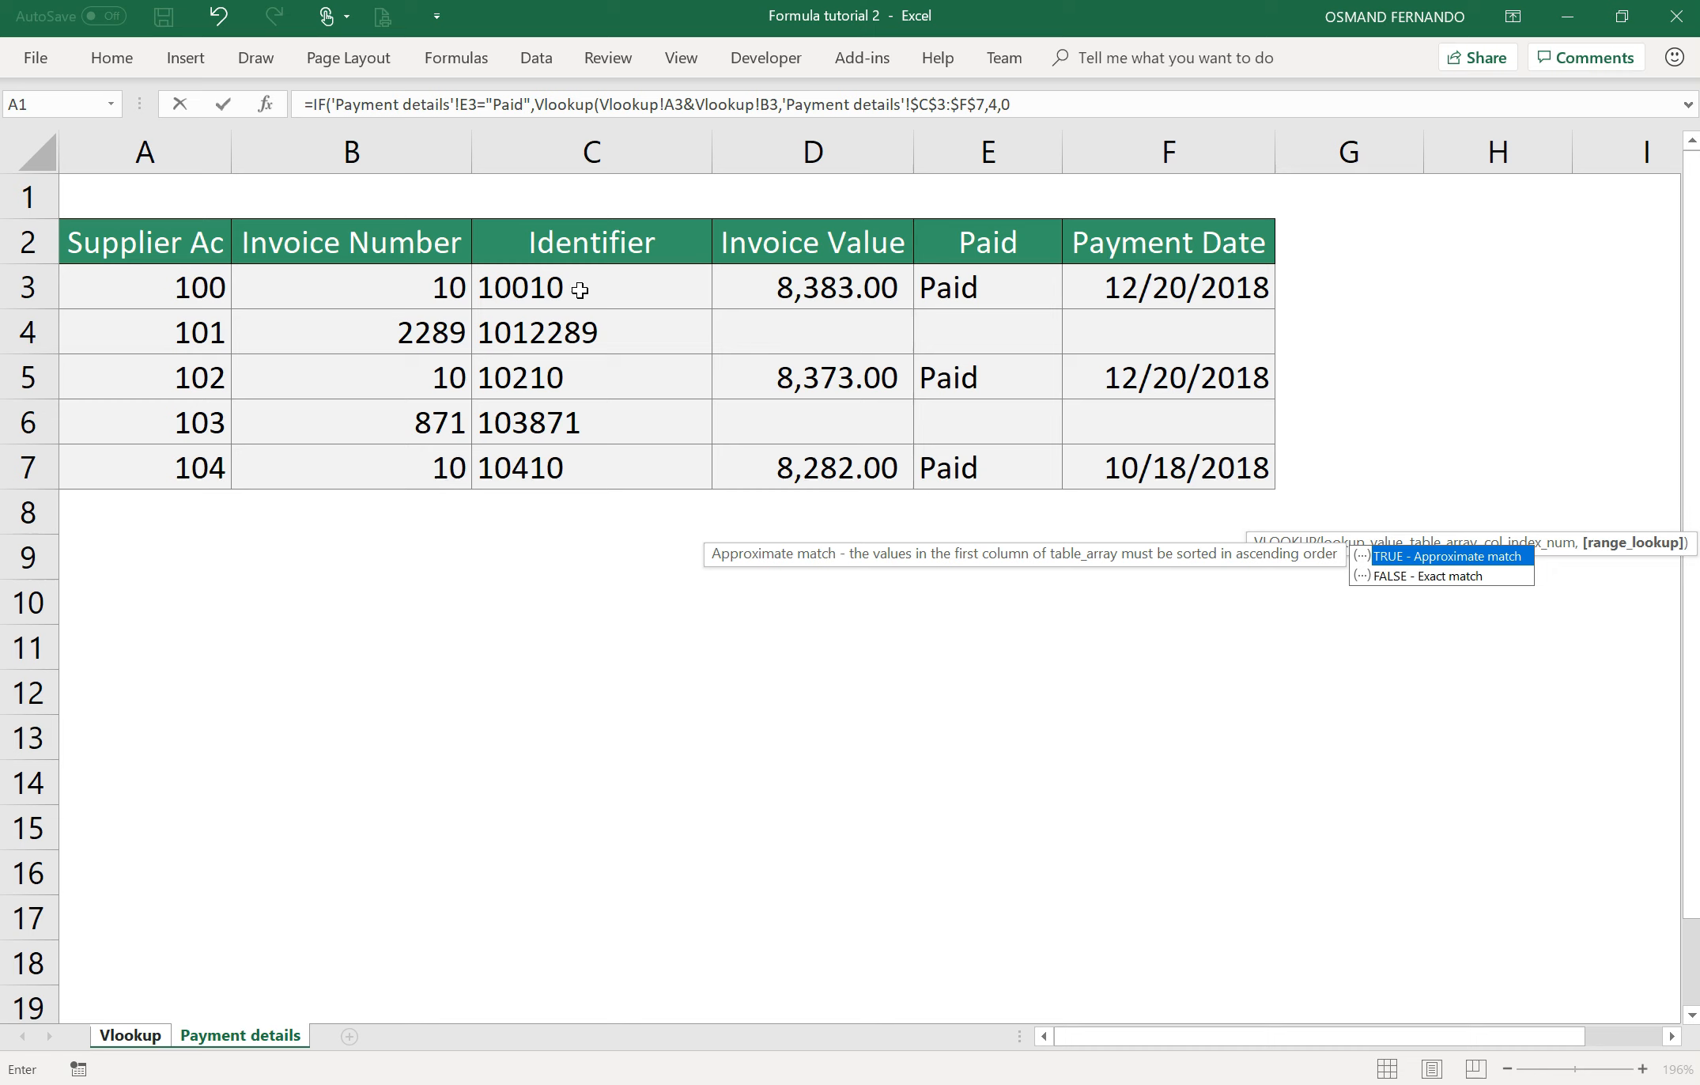
{"action": "type", "text": ")"}
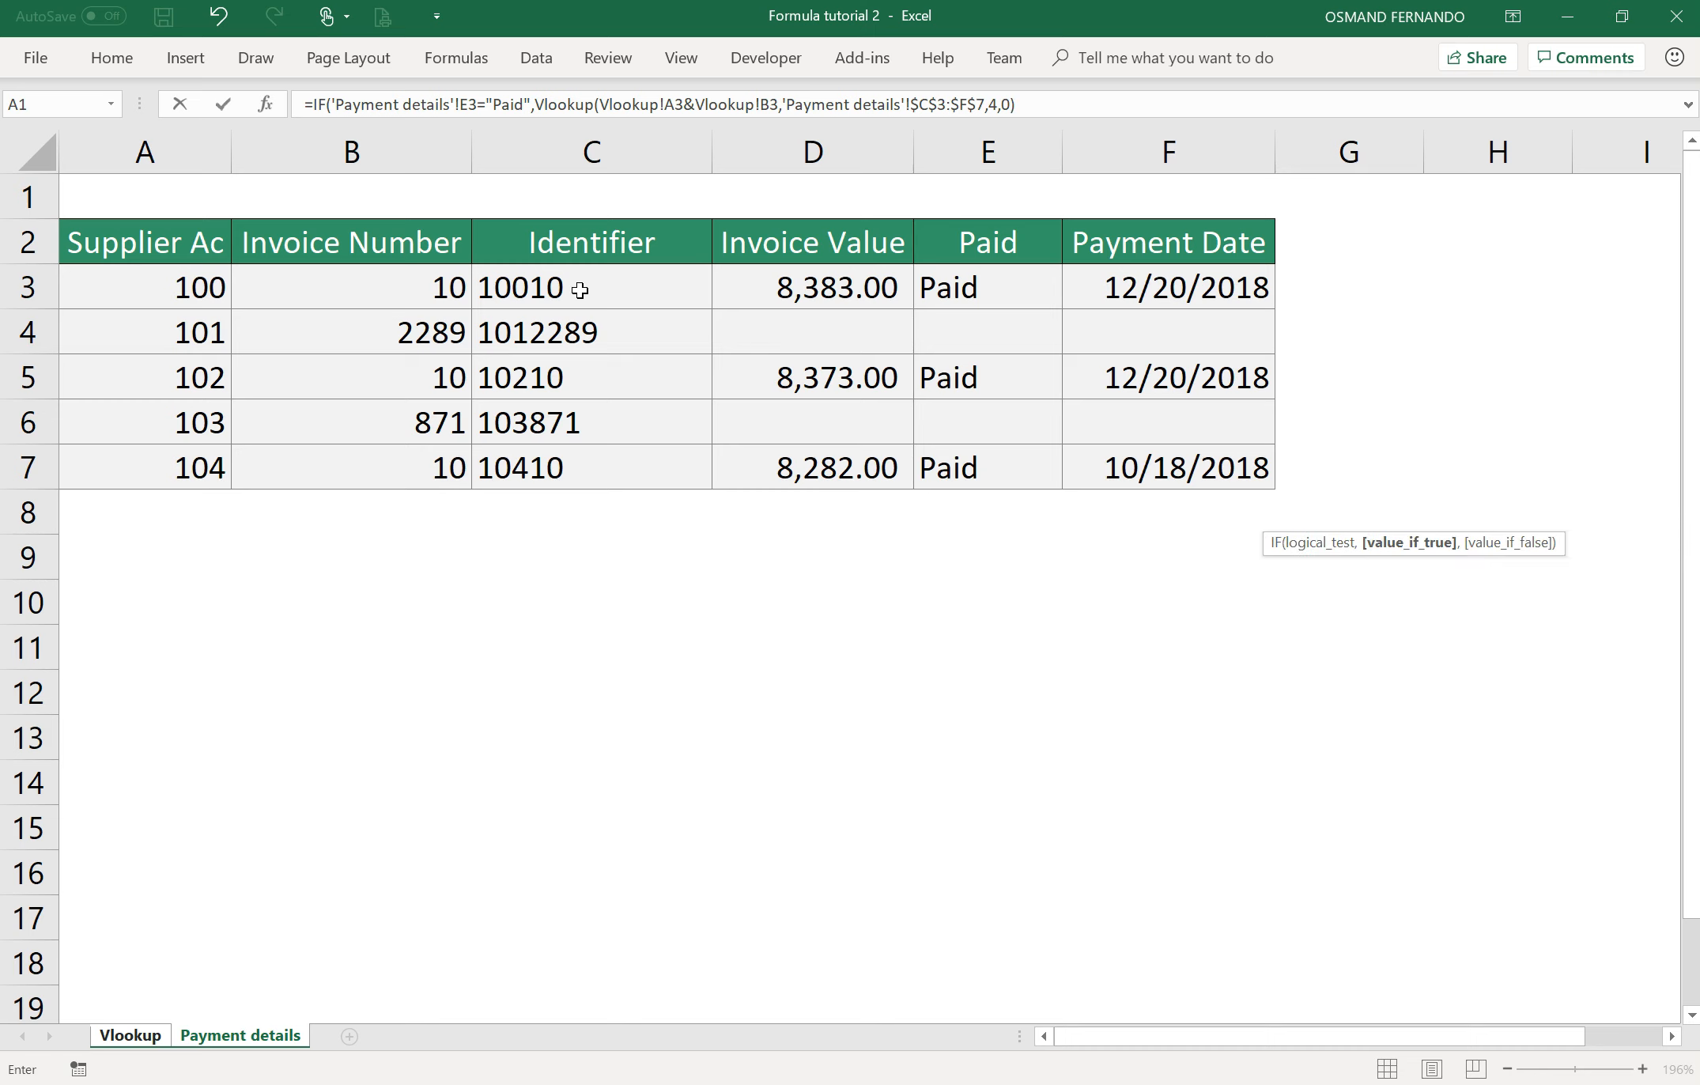
{"action": "type", "text": ","}
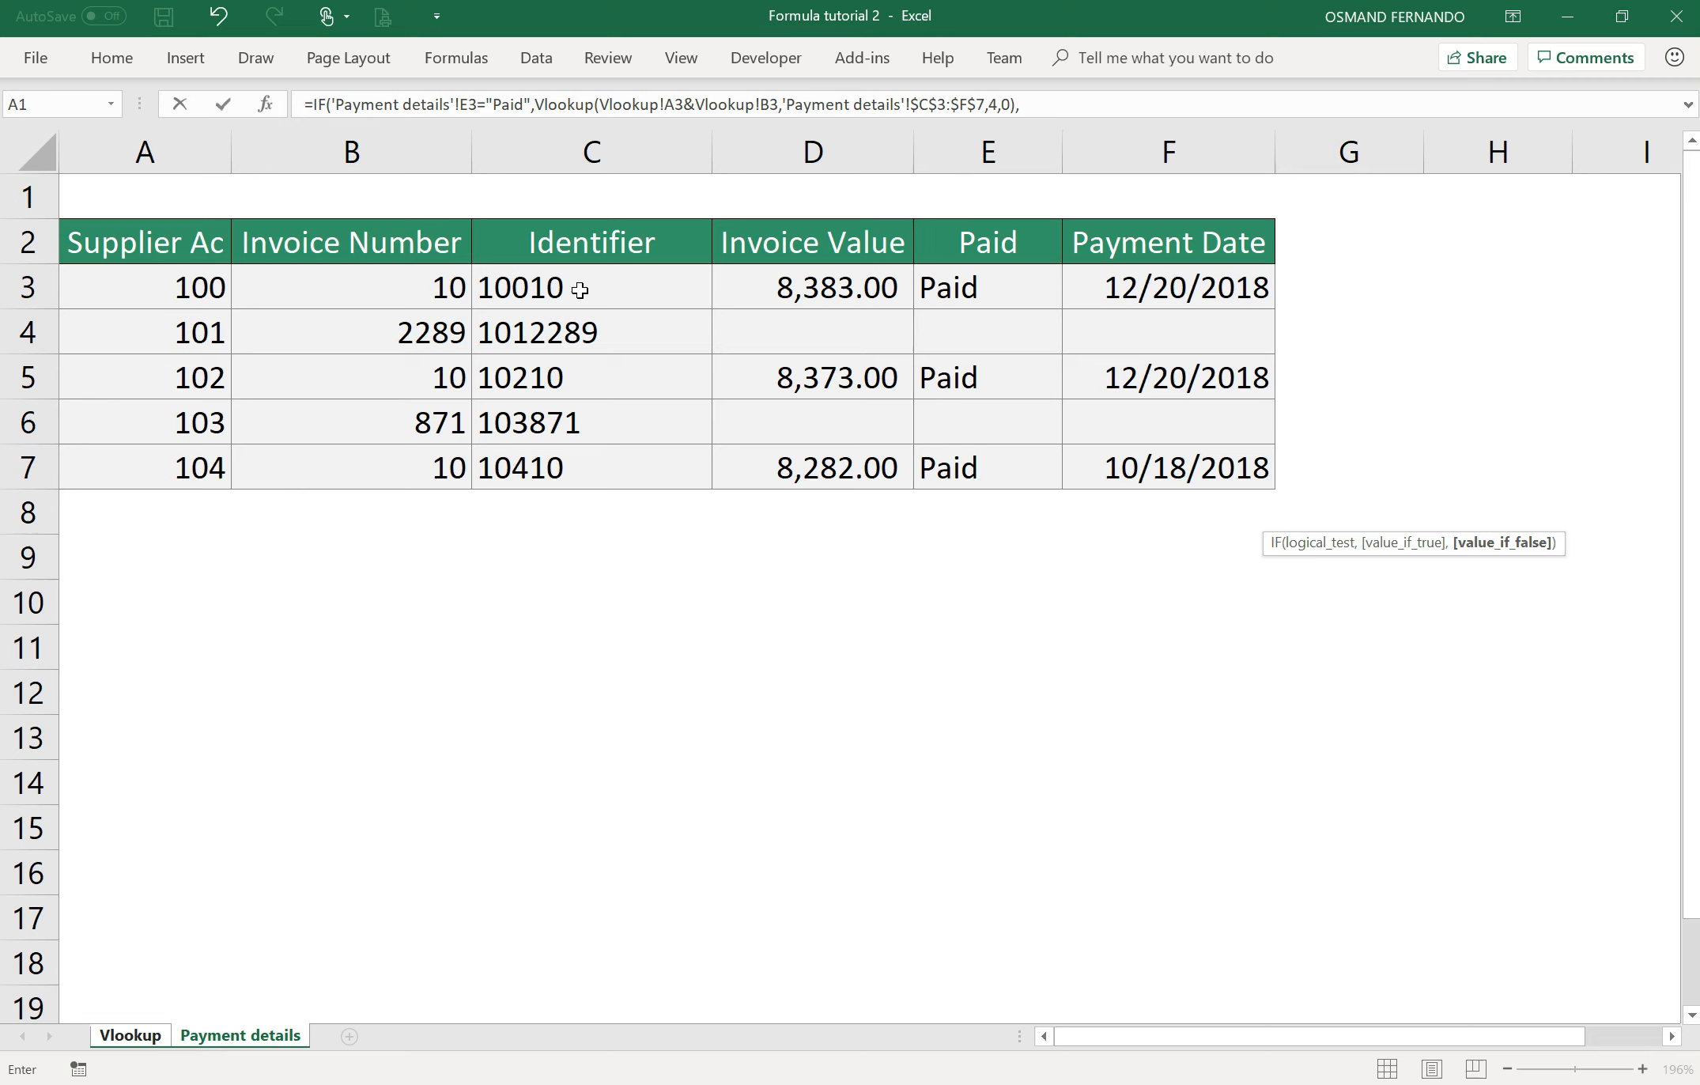
{"action": "type", "text": "\"Not Yet Paid\")"}
{"action": "key", "text": "Return"}
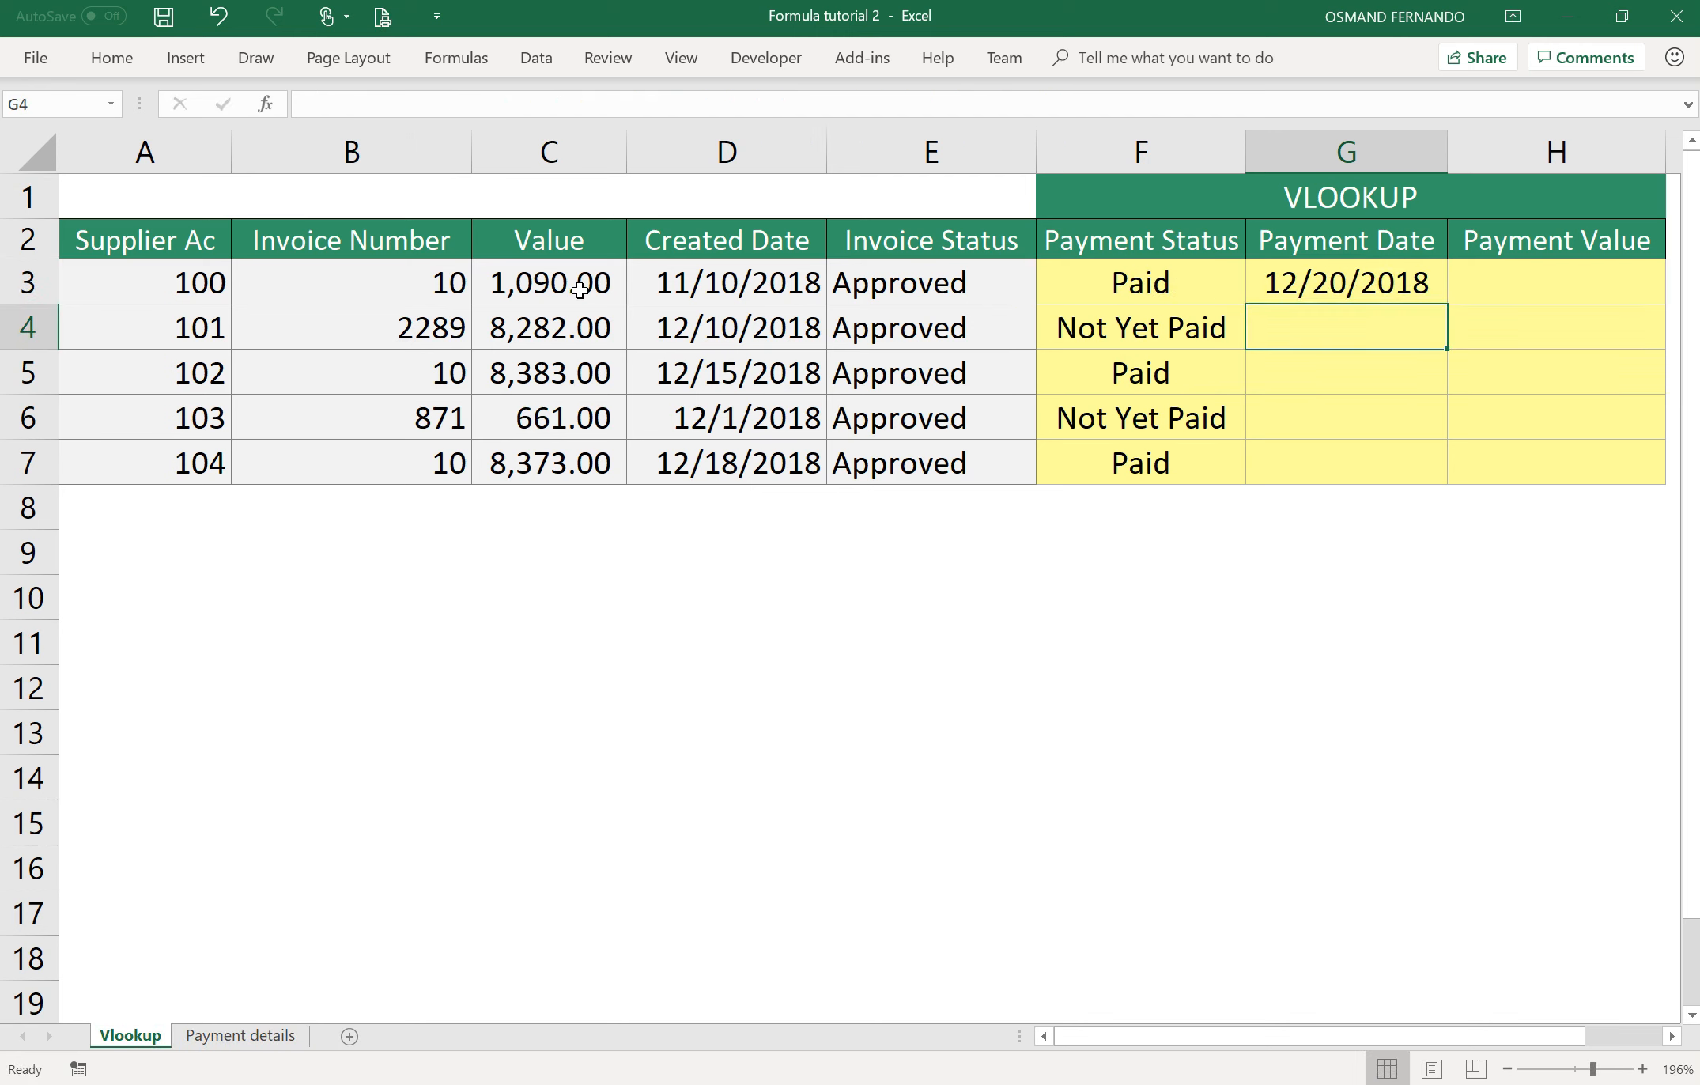
{"action": "left_click", "coordinate": [1346, 292]}
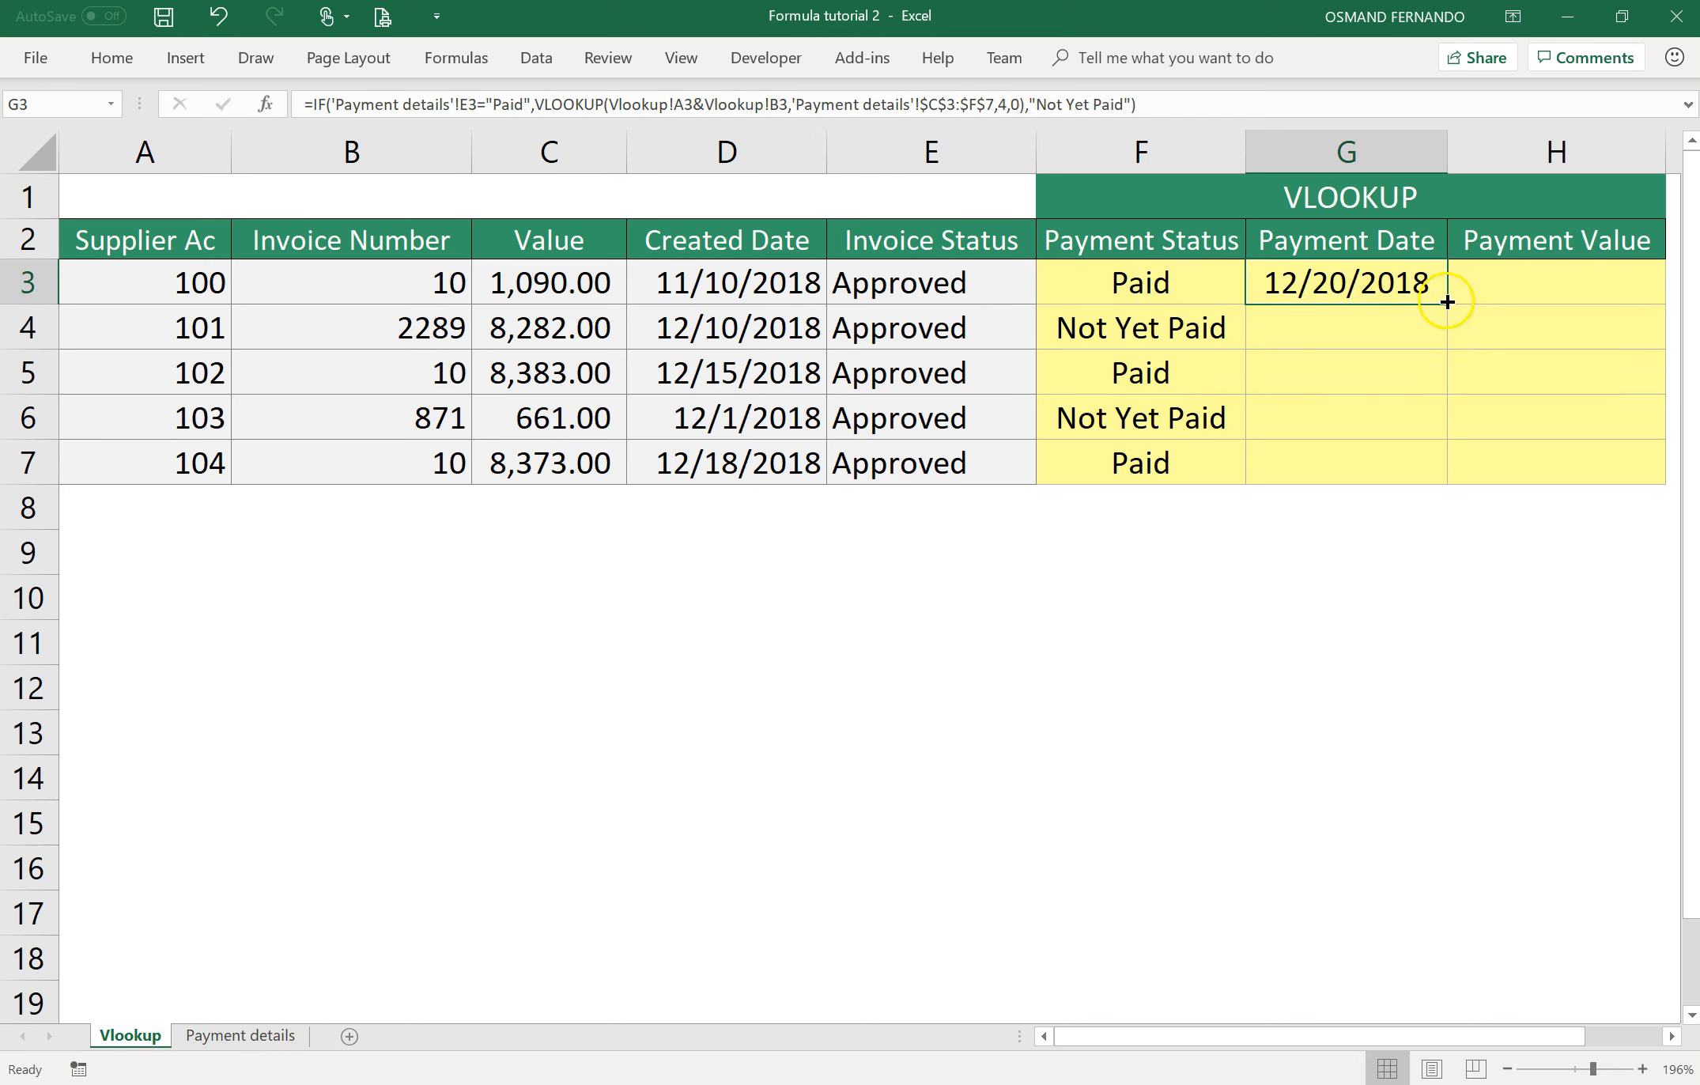
{"action": "double_click", "coordinate": [1446, 303]}
Start an IF formula in the first Payment Value cell, H3, testing whether E3 on the Payment details sheet equals "Paid".
{"action": "left_click", "coordinate": [1505, 285]}
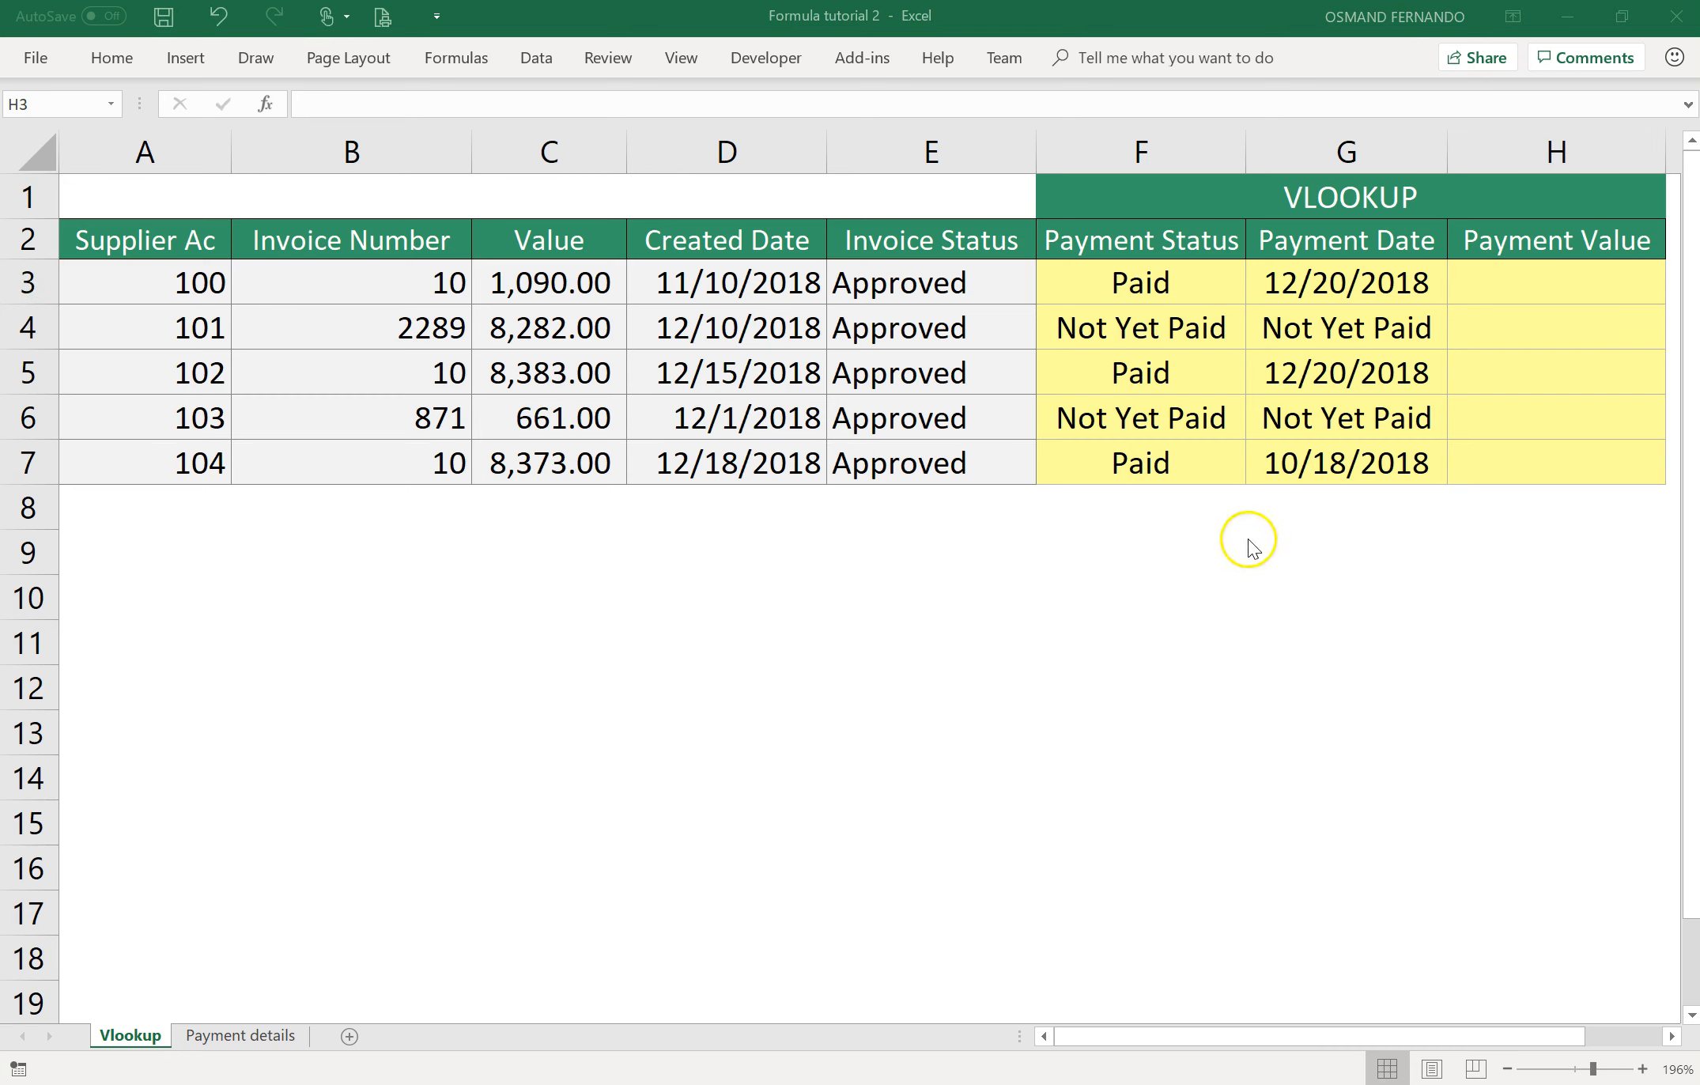
{"action": "left_click", "coordinate": [1516, 288]}
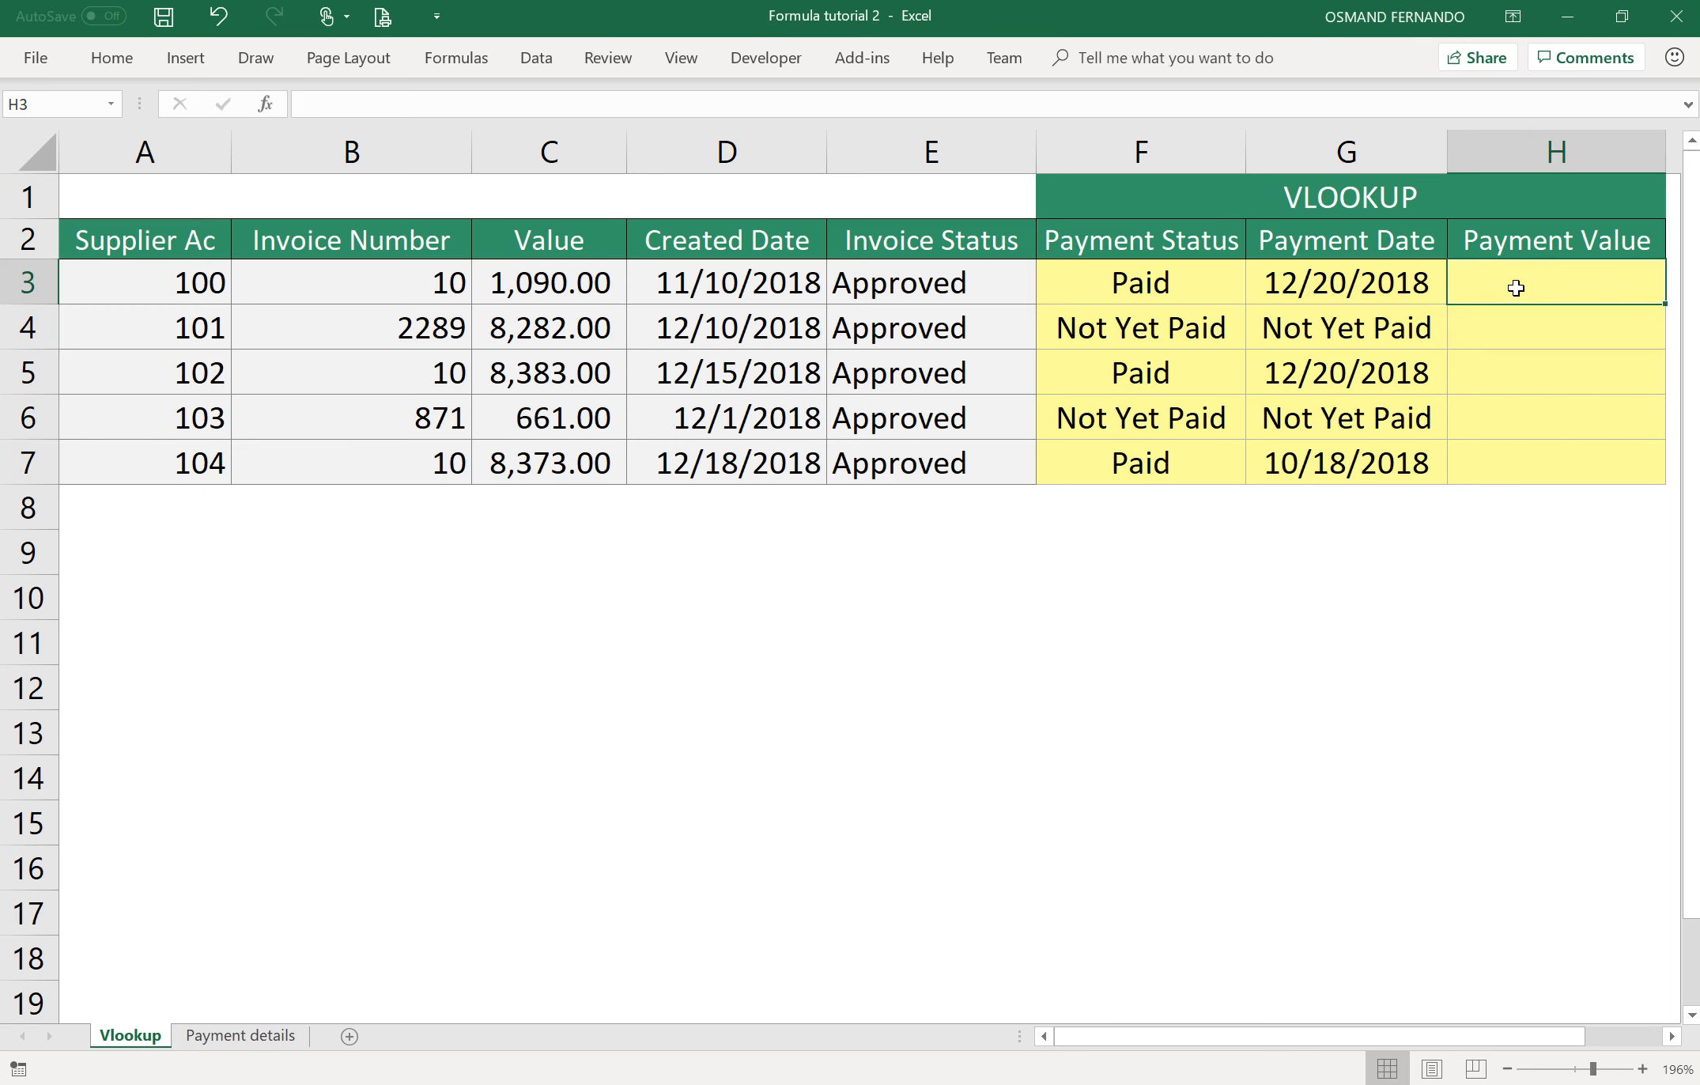
{"action": "type", "text": "=if"}
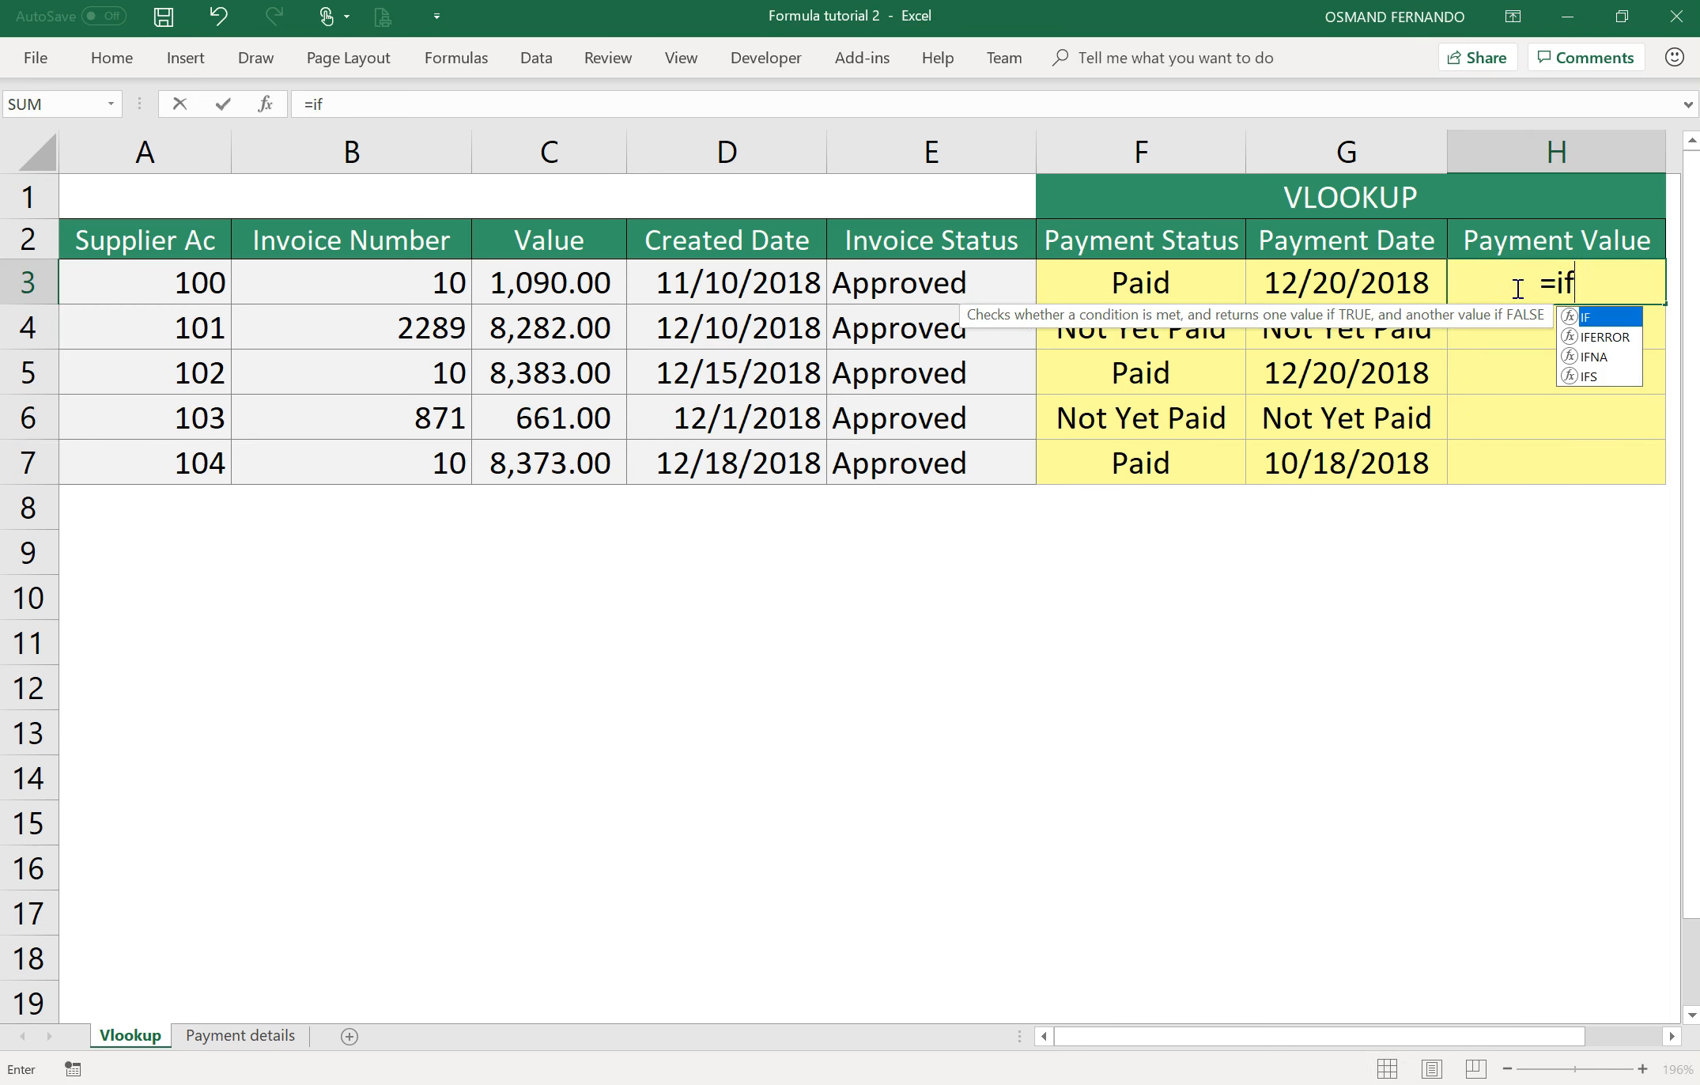
{"action": "type", "text": "("}
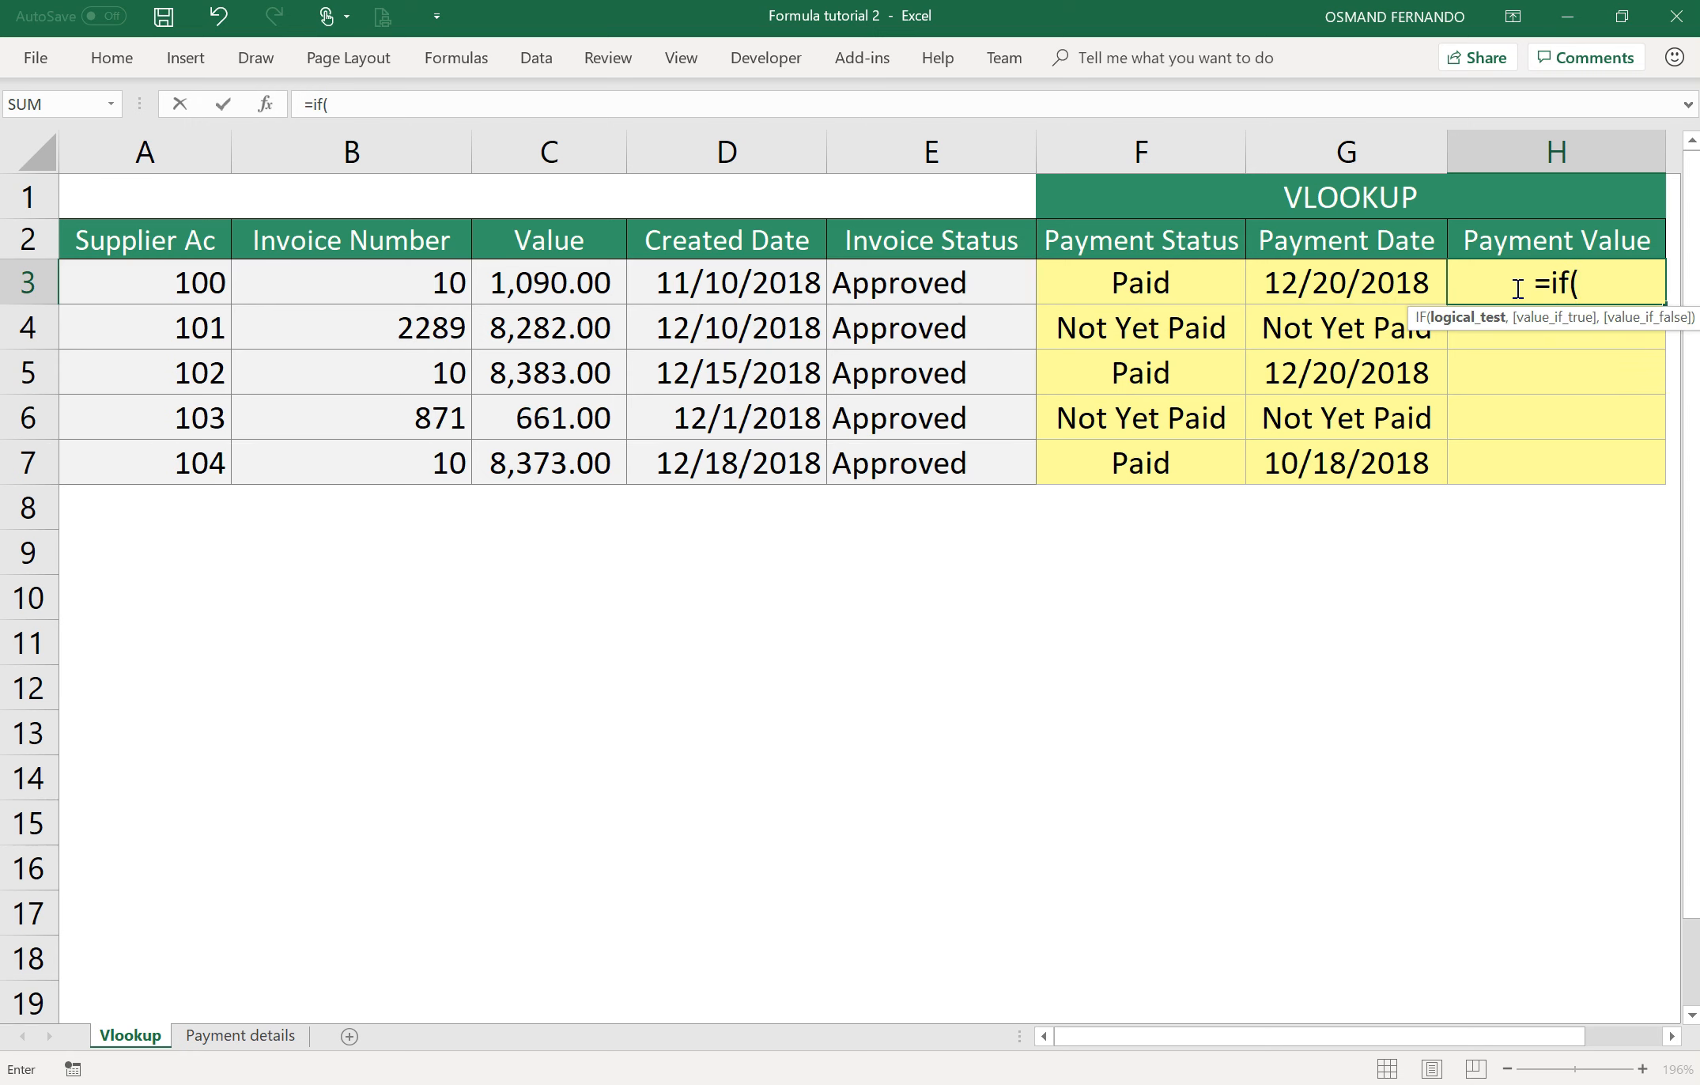
{"action": "left_click", "coordinate": [228, 1035]}
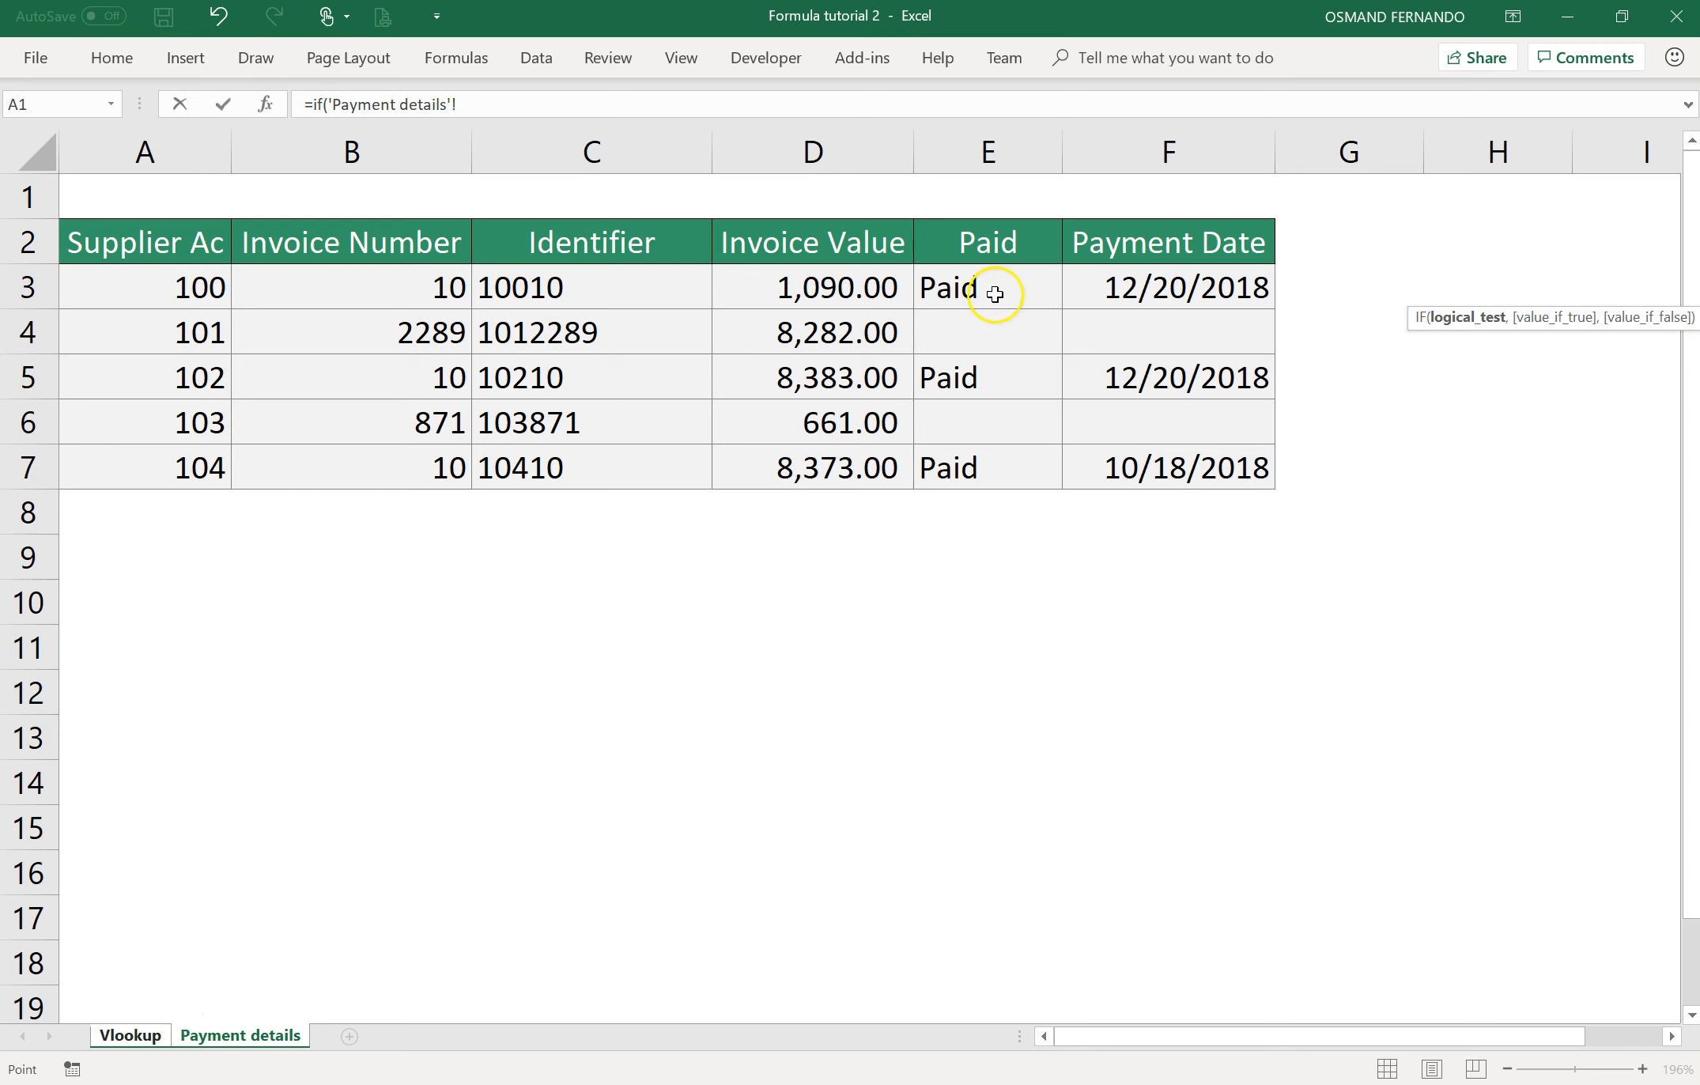
{"action": "left_click", "coordinate": [997, 287]}
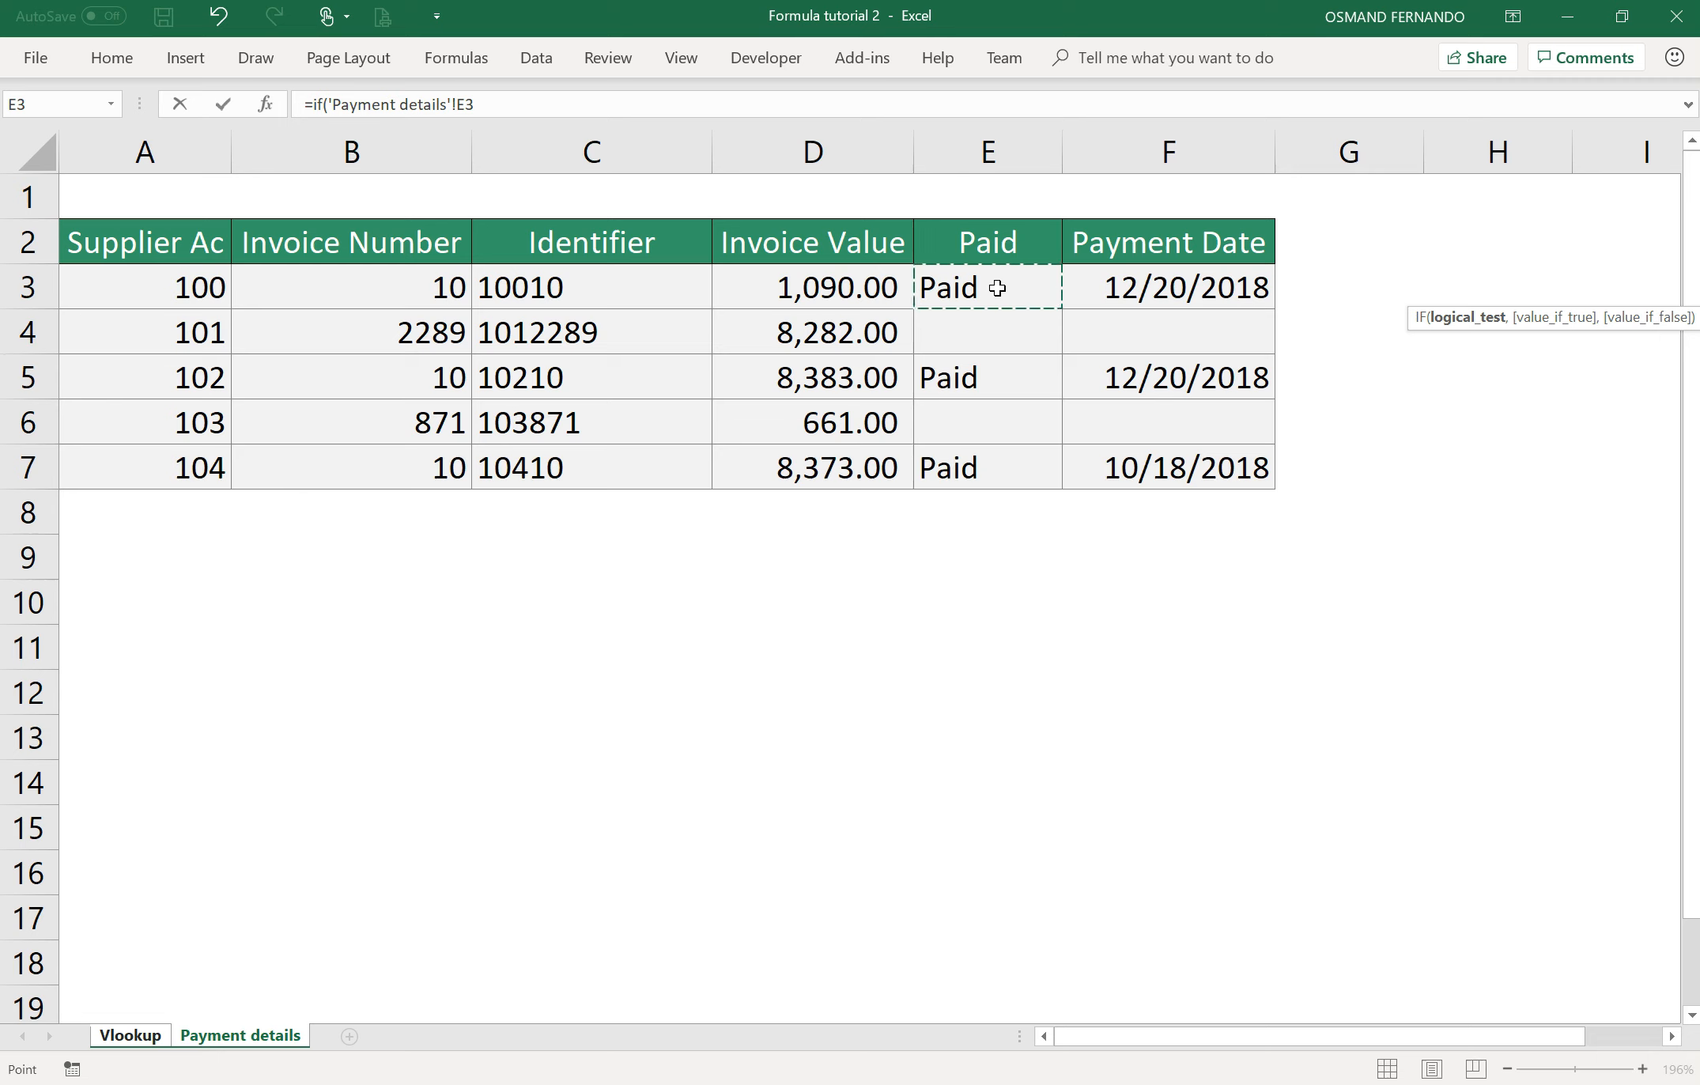
{"action": "type", "text": "+"}
{"action": "type", "text": "\"Paid"}
{"action": "type", "text": "\",v"}
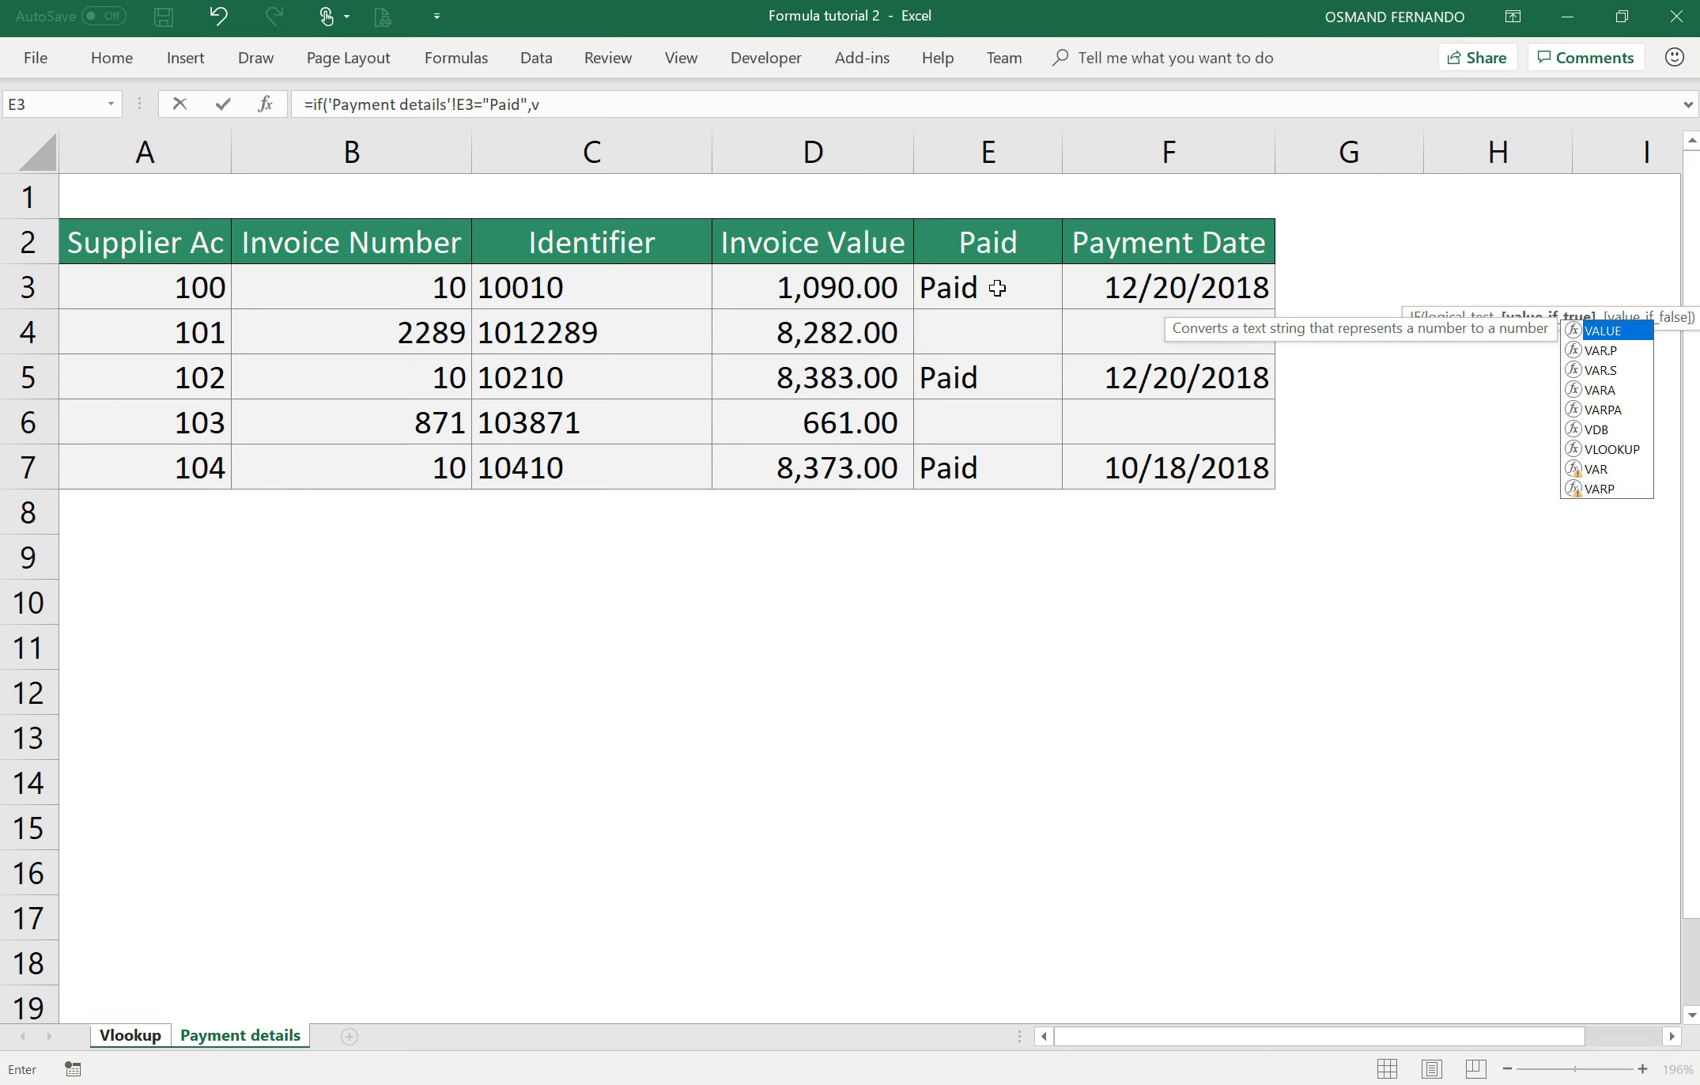
Nest a VLOOKUP as the value if true in H3, using Vlookup!A3&Vlookup!B3 as the lookup value.
{"action": "type", "text": "lookup"}
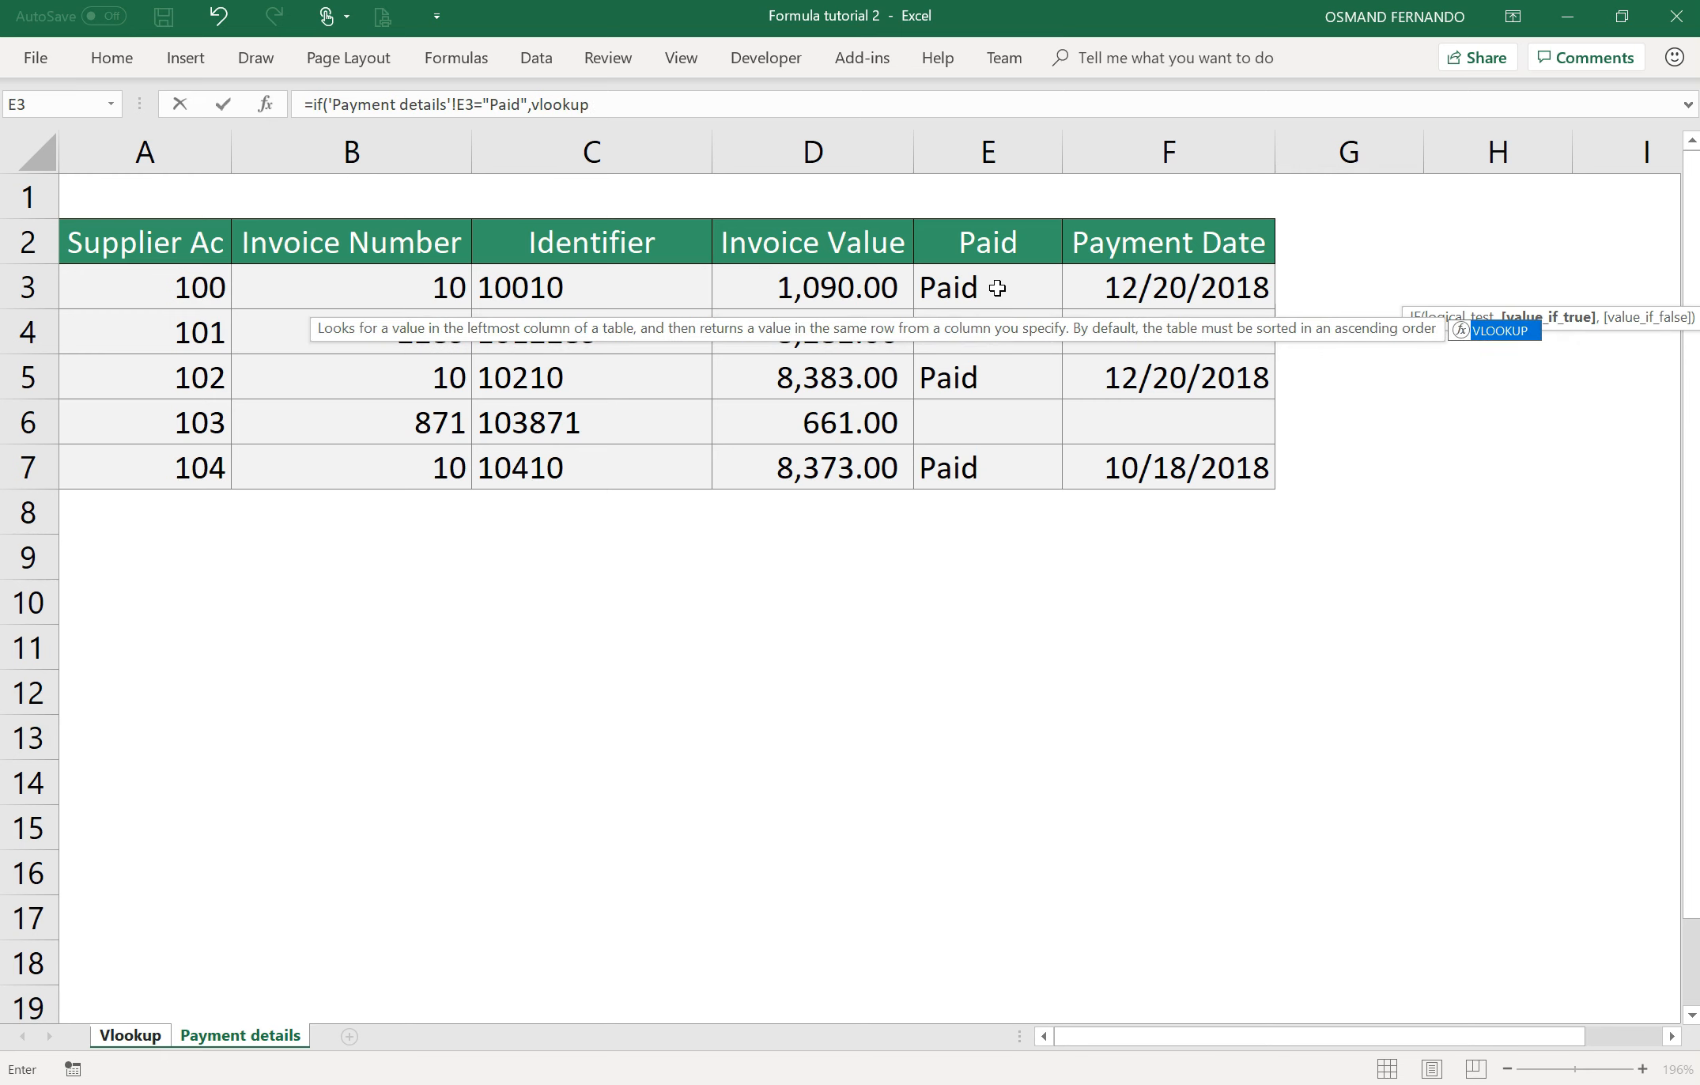
{"action": "type", "text": "("}
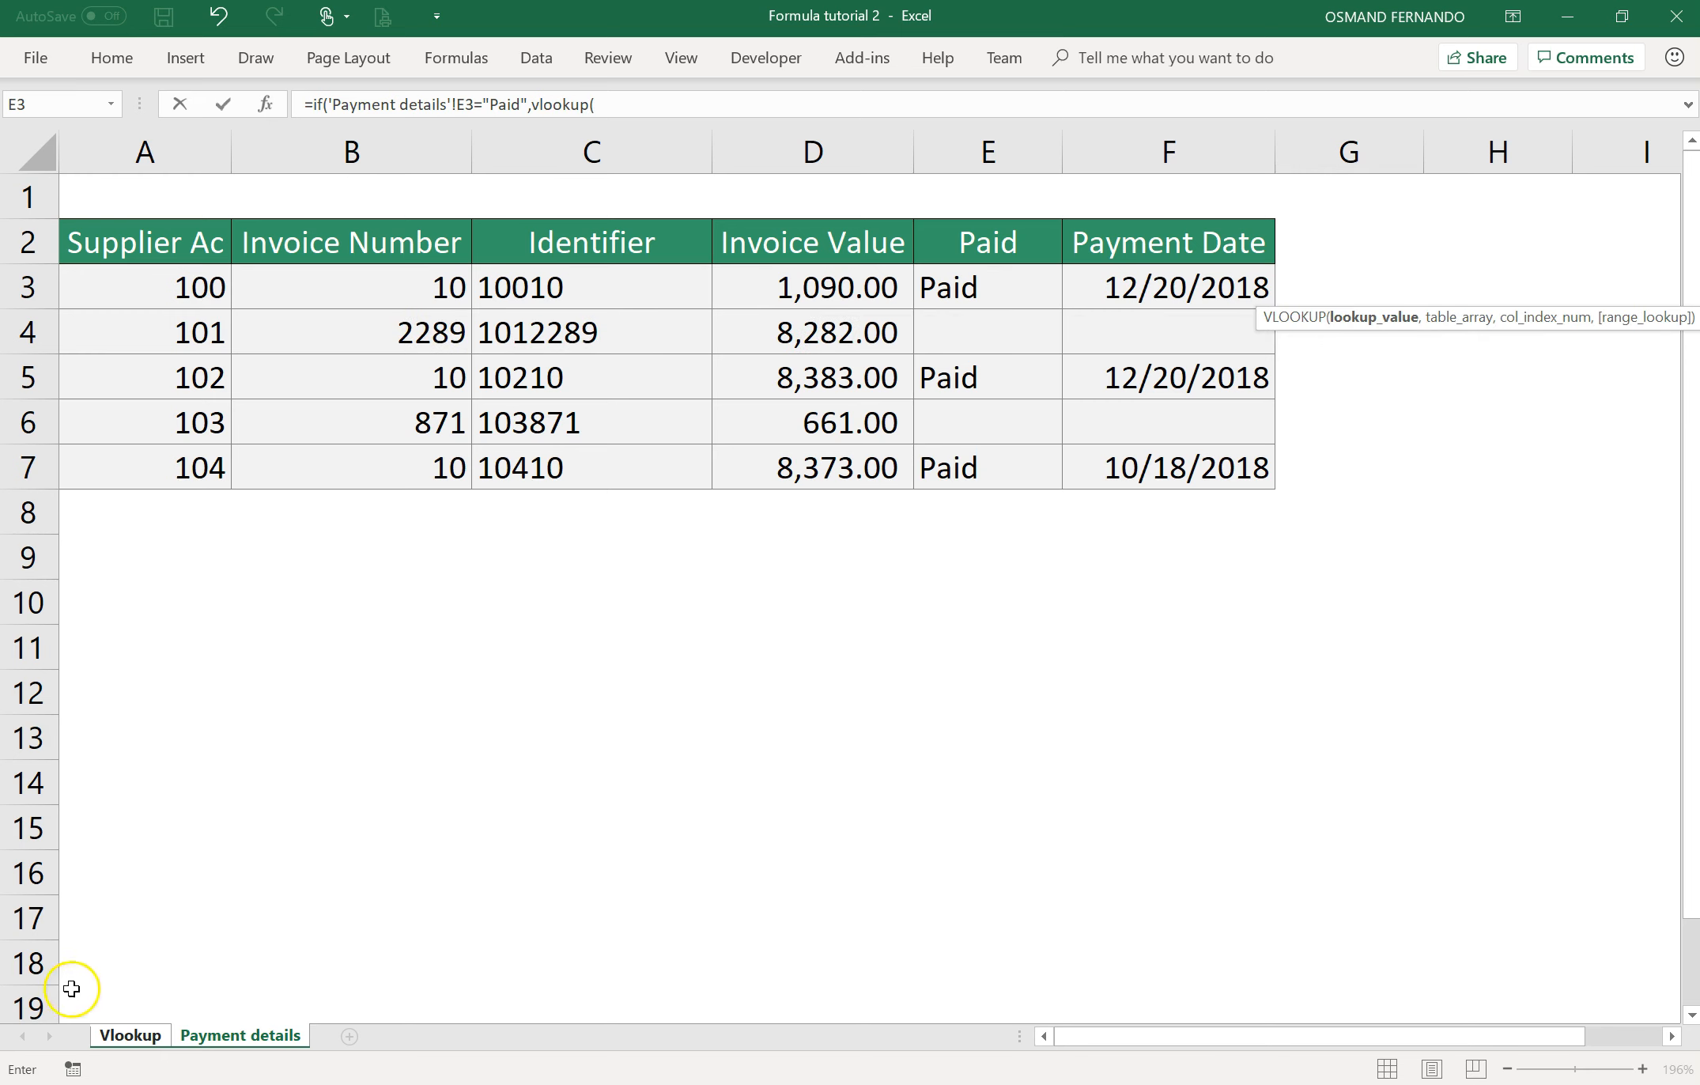
{"action": "left_click", "coordinate": [130, 1035]}
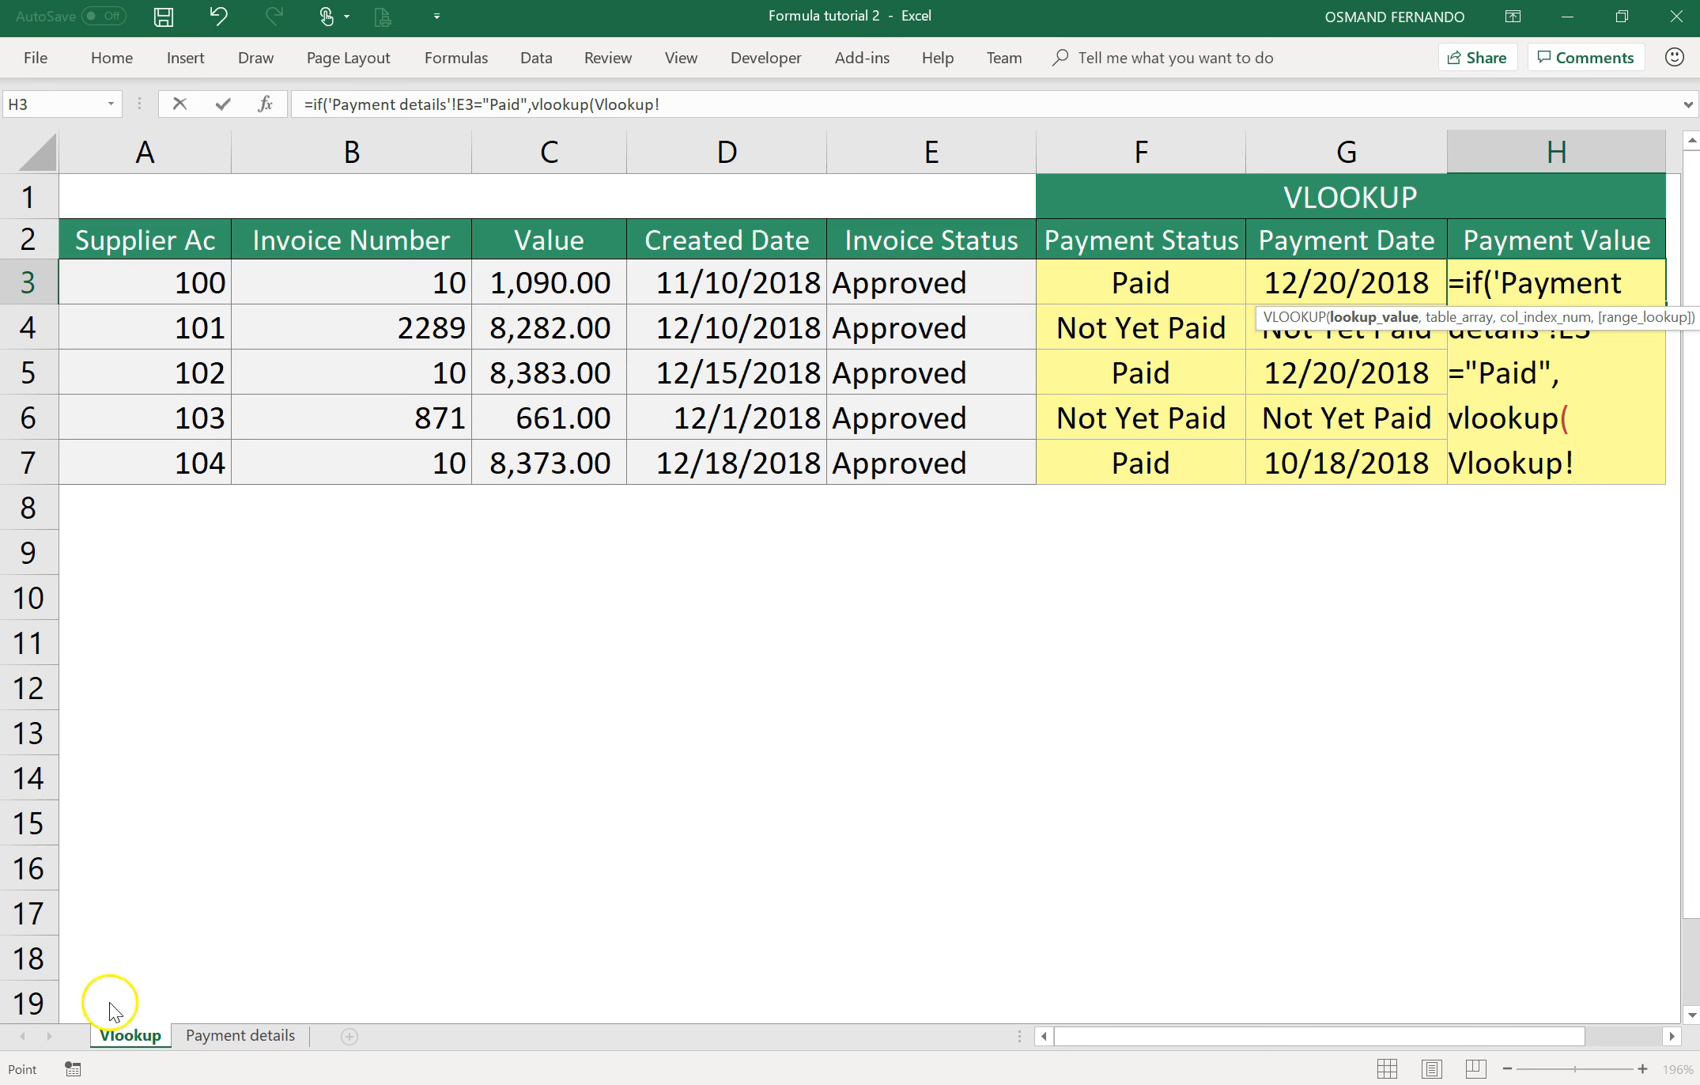
{"action": "left_click", "coordinate": [177, 288]}
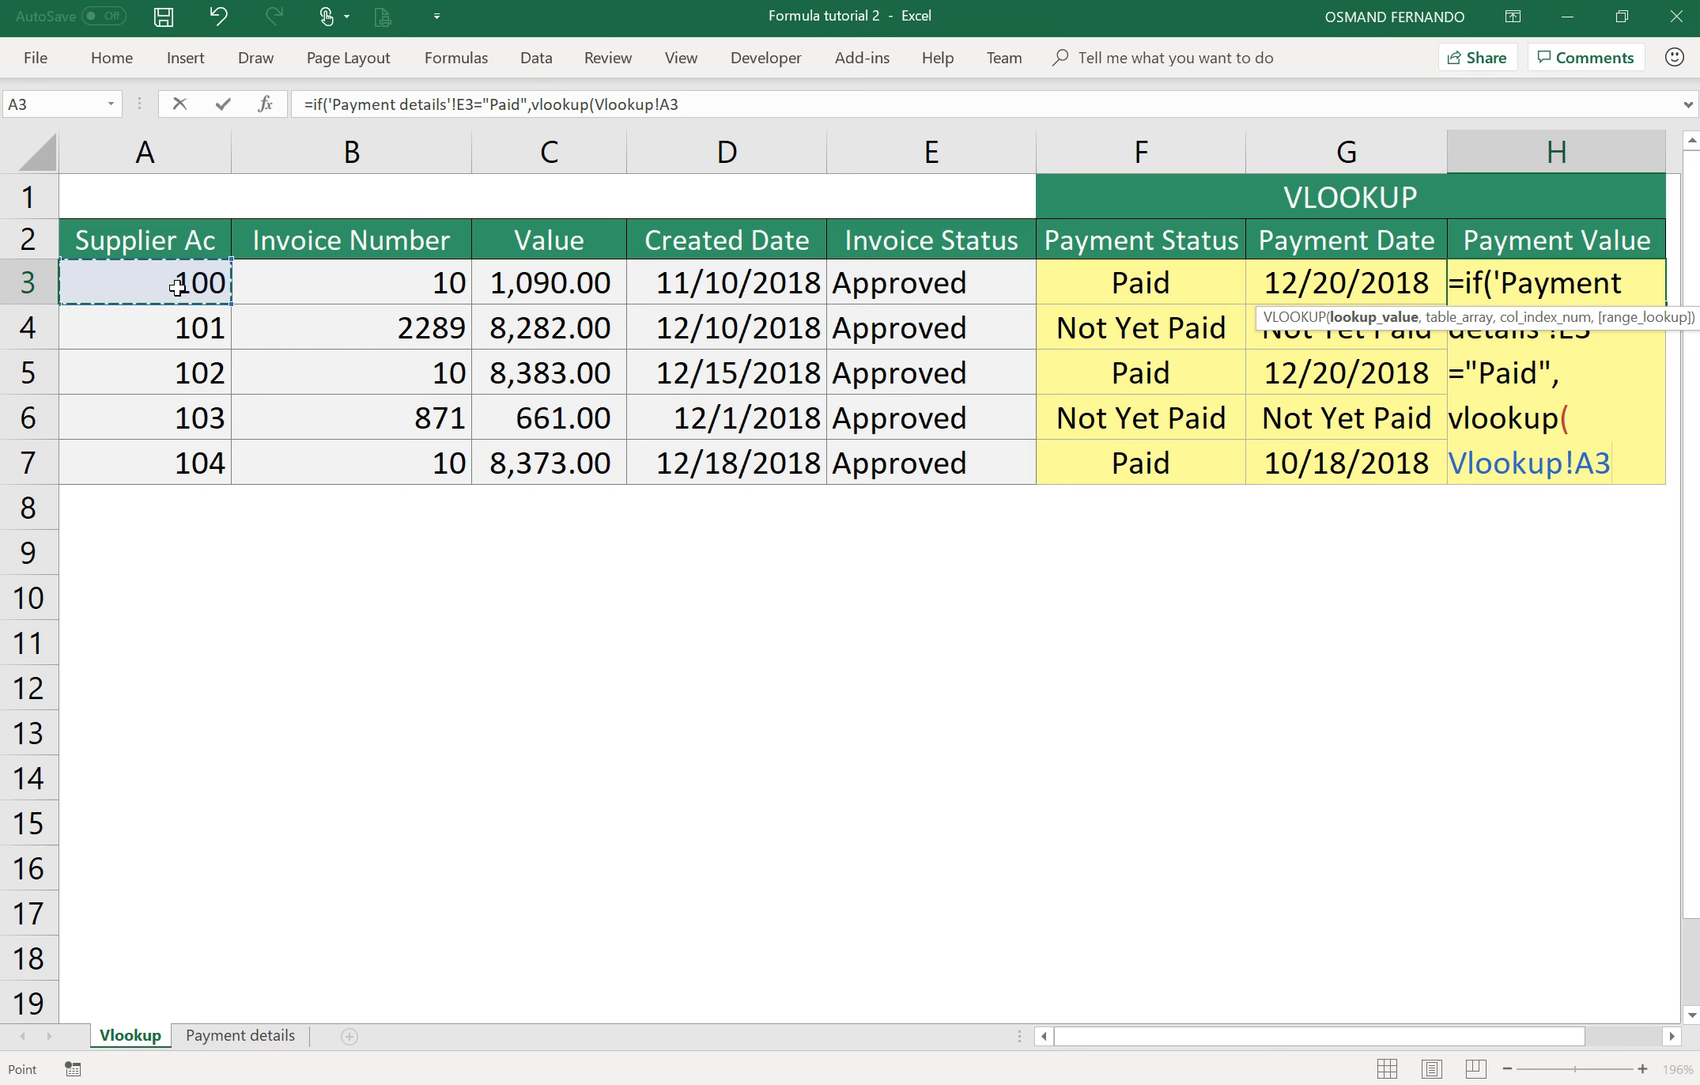
{"action": "type", "text": "&"}
{"action": "left_click", "coordinate": [369, 272]}
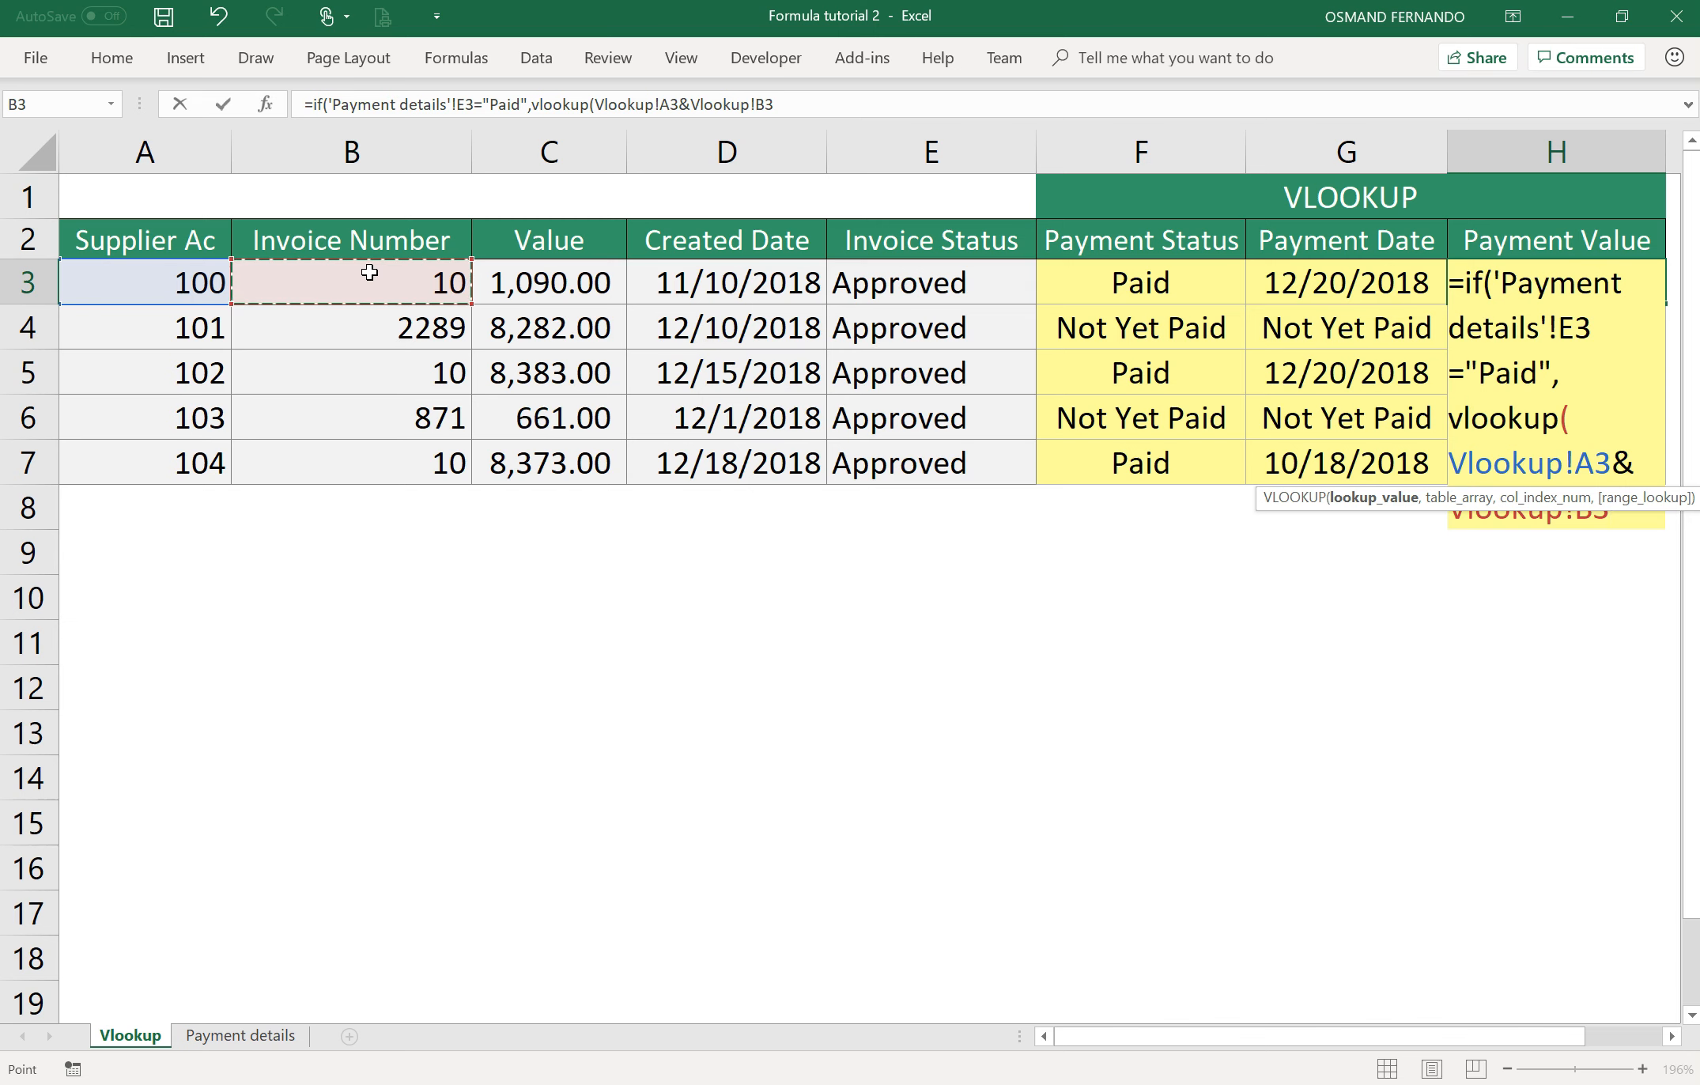
Set the VLOOKUP table array in H3 to the absolute range $C$3:$D$7 on the Payment details sheet.
{"action": "type", "text": ","}
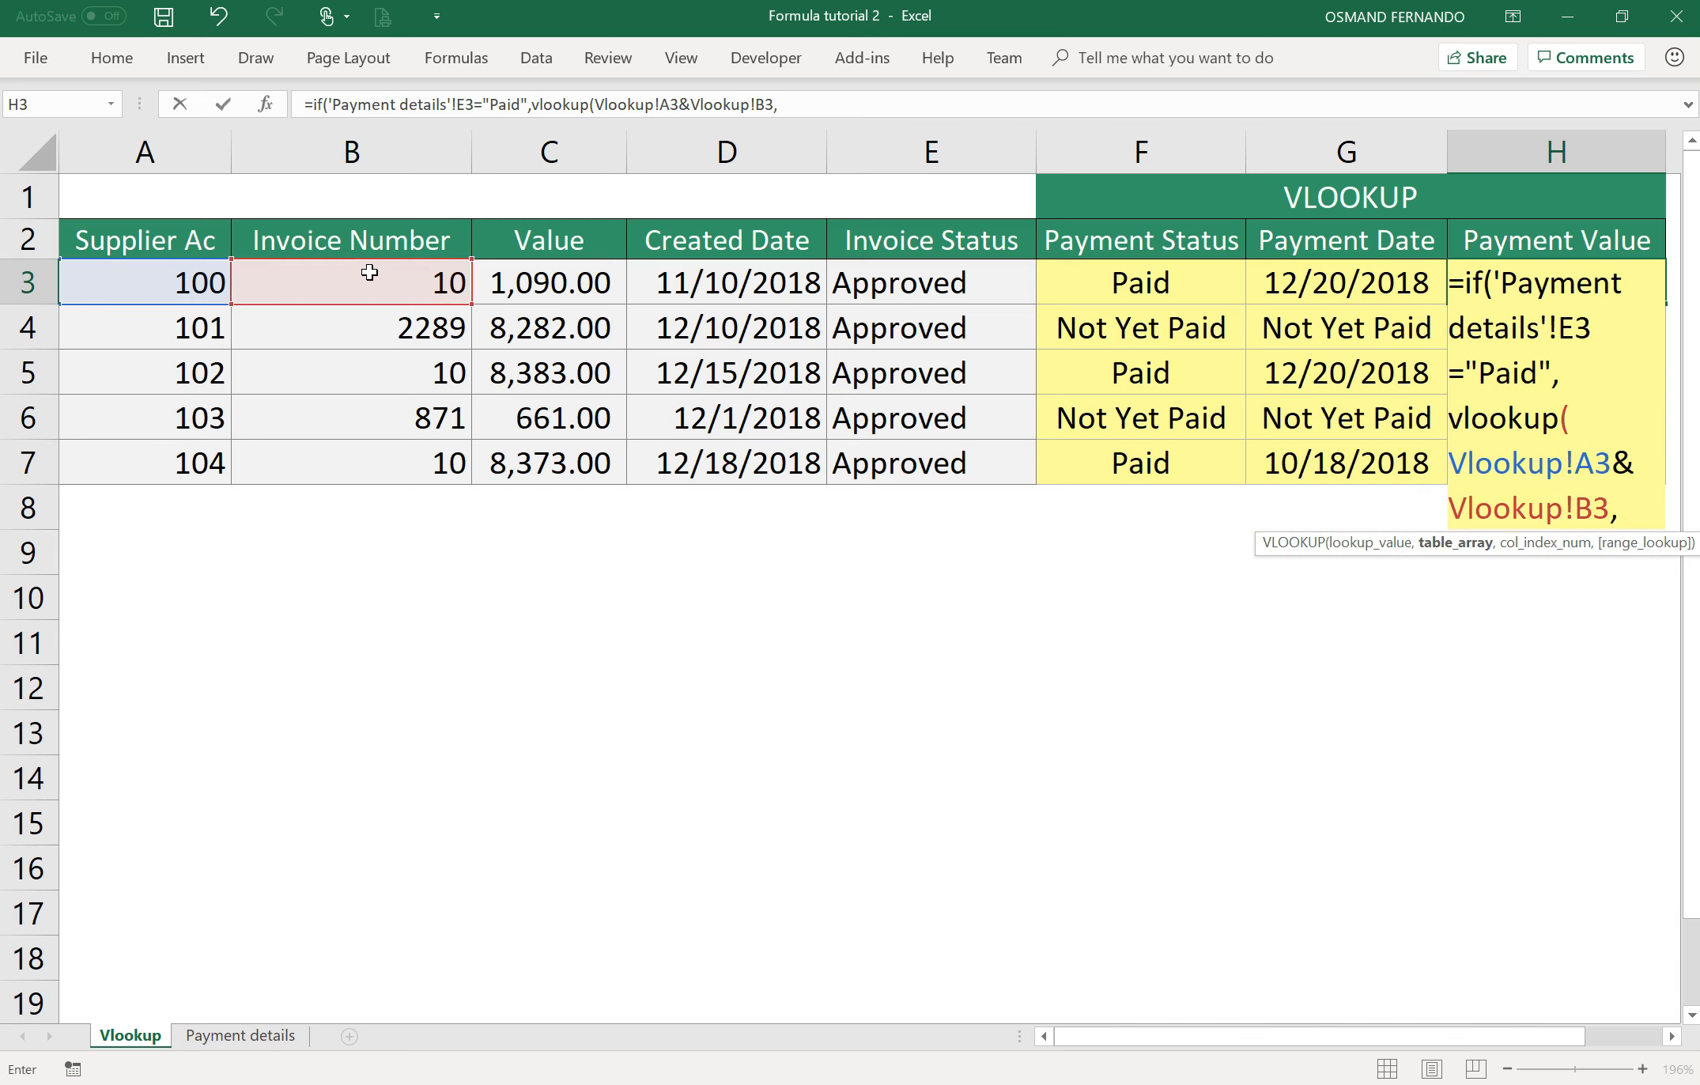
{"action": "left_click", "coordinate": [208, 1034]}
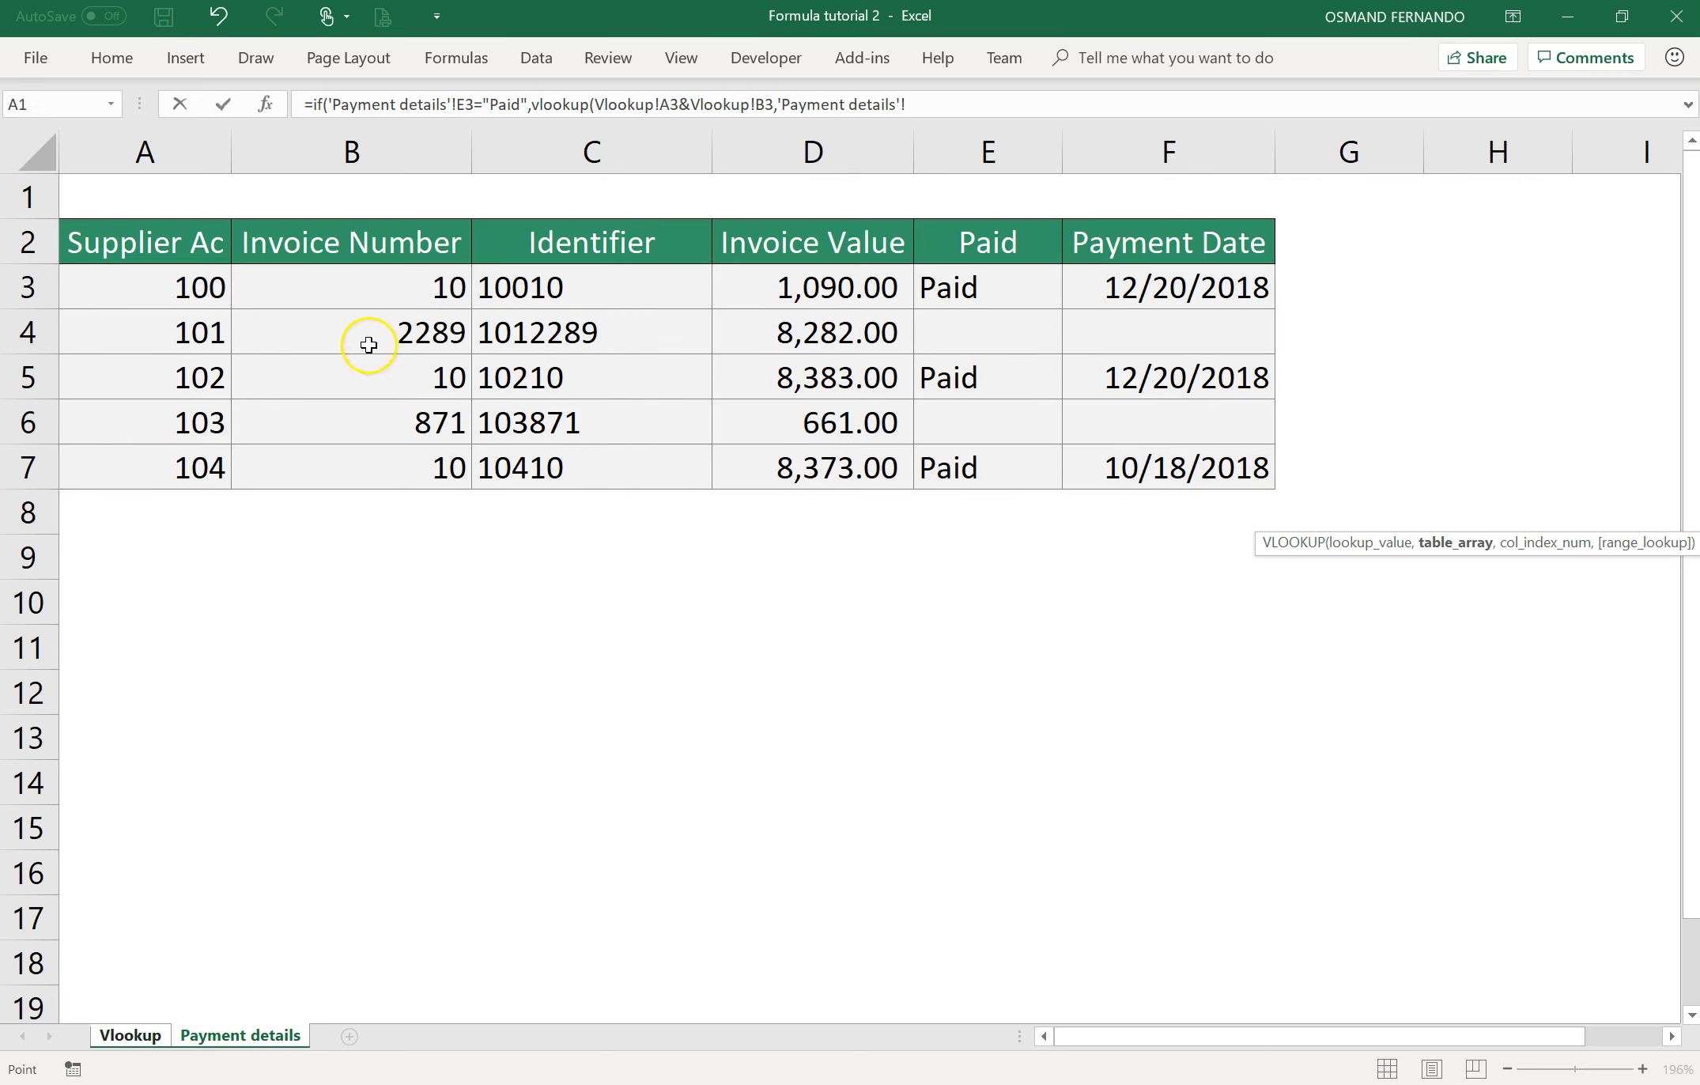
{"action": "left_click", "coordinate": [573, 289]}
{"action": "key", "text": "shift+Right"}
{"action": "key", "text": "shift+Down"}
{"action": "key", "text": "shift+Down"}
{"action": "key", "text": "shift+Down"}
{"action": "key", "text": "shift+Down"}
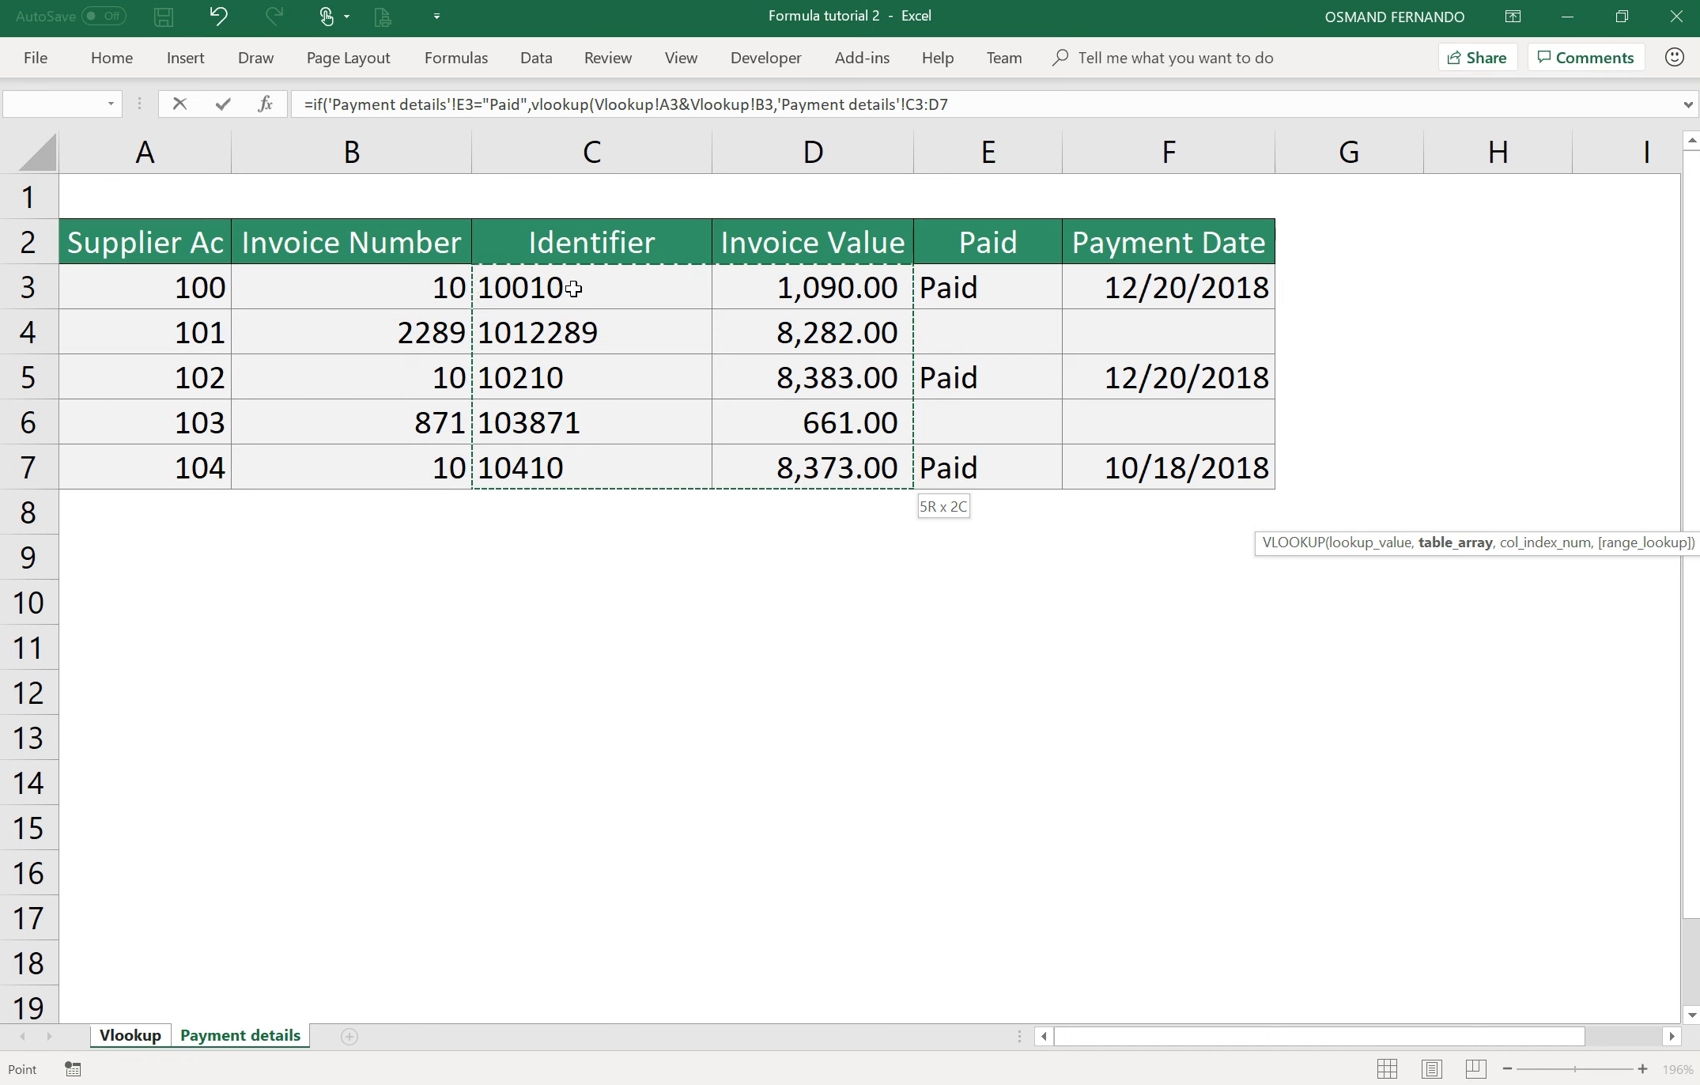
{"action": "key", "text": "F4"}
{"action": "type", "text": ","}
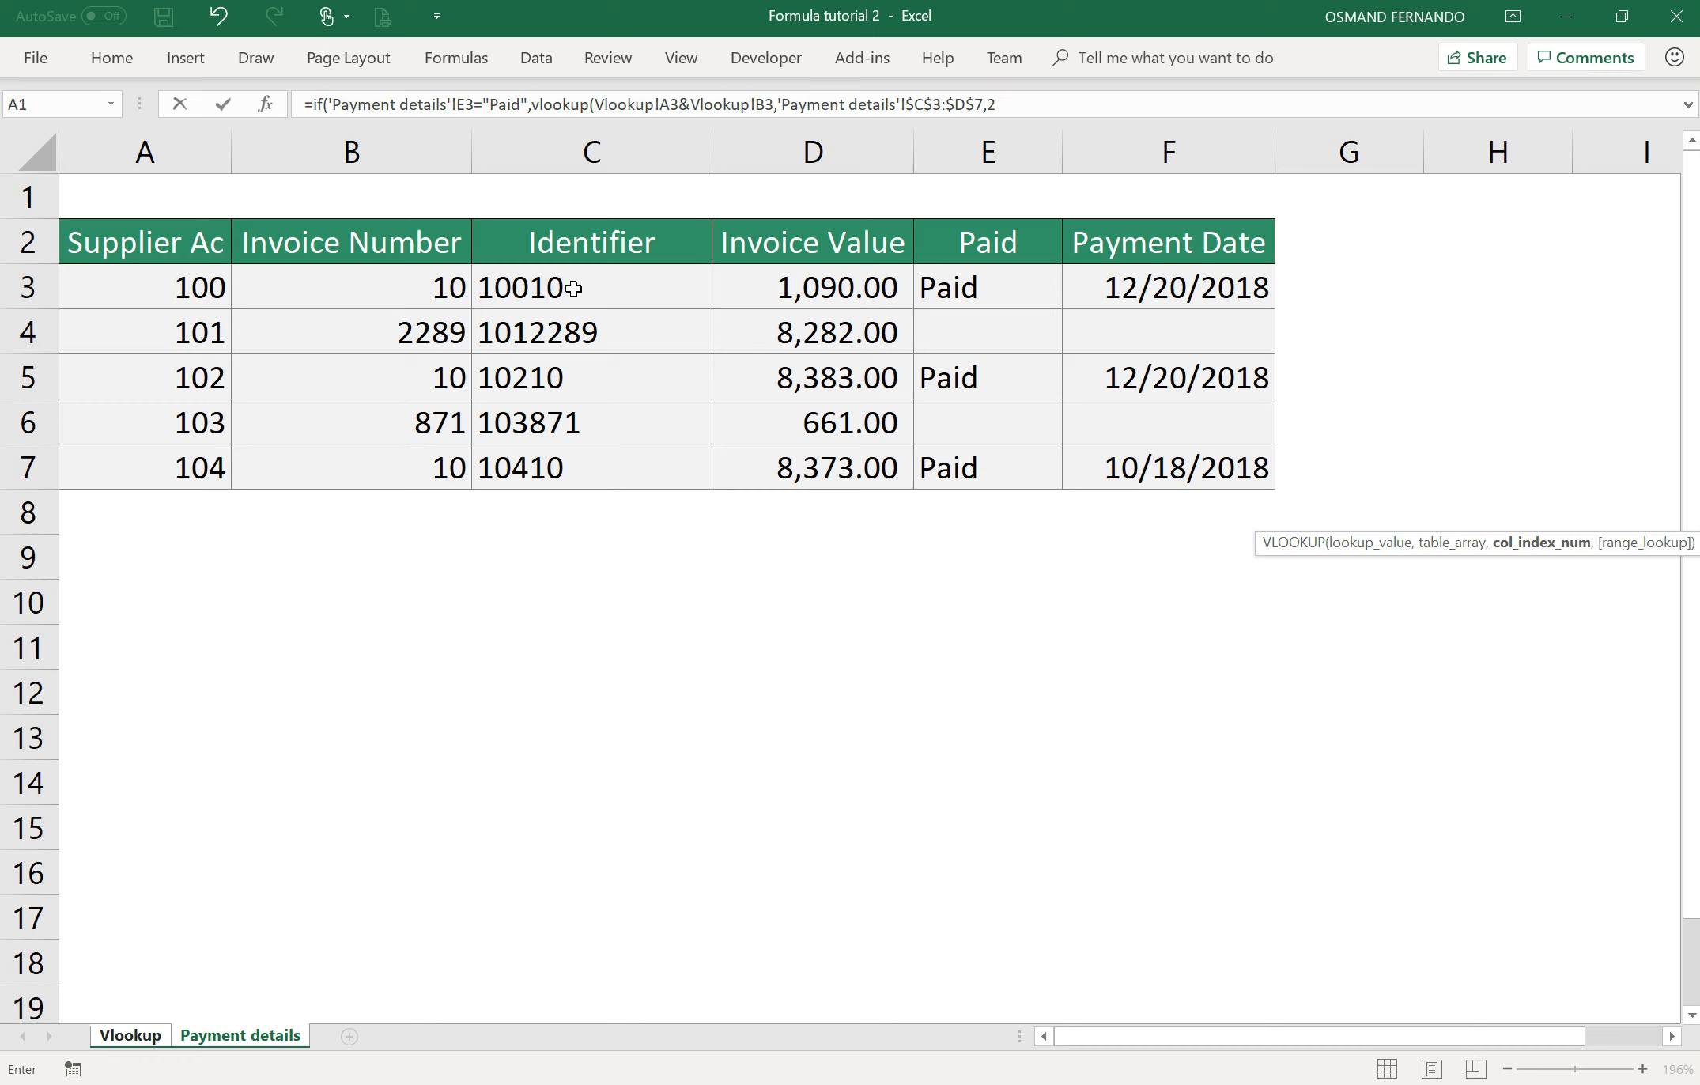
Complete the Payment Value formula with column index 2, match type 0 and "Not Yet Paid" if false, and fill it down to H7.
{"action": "type", "text": "2,0)"}
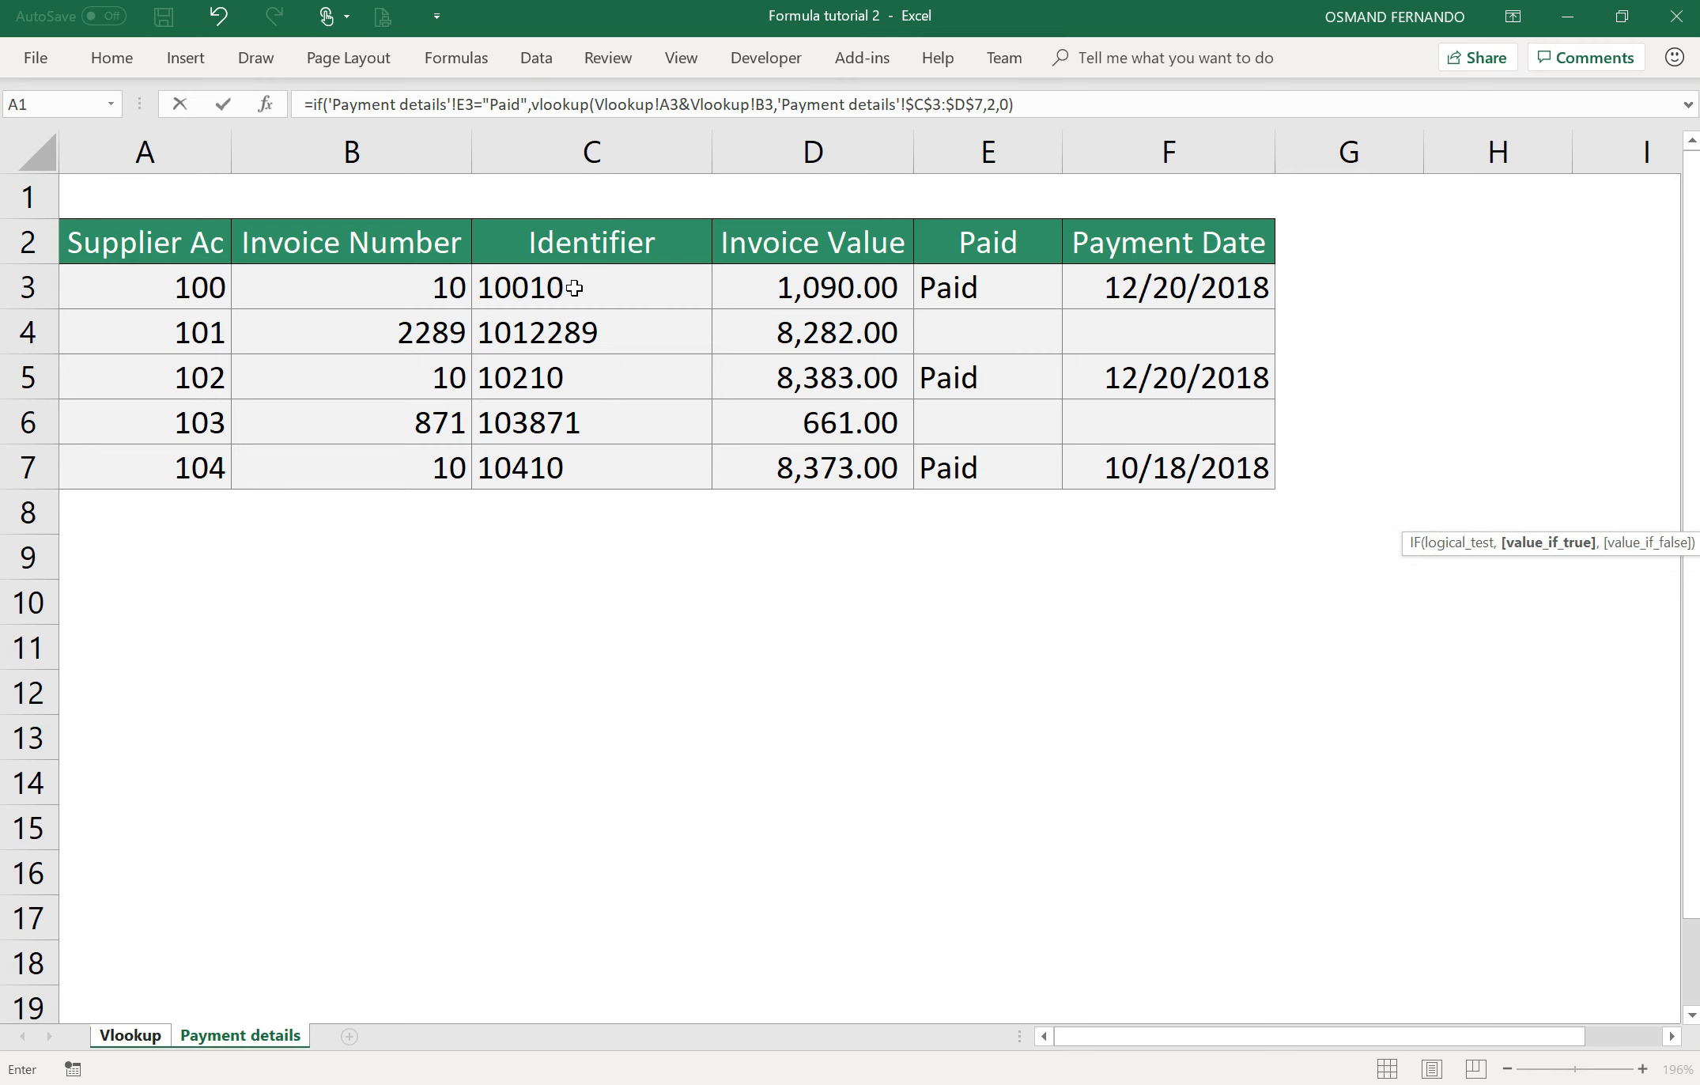
{"action": "type", "text": ","}
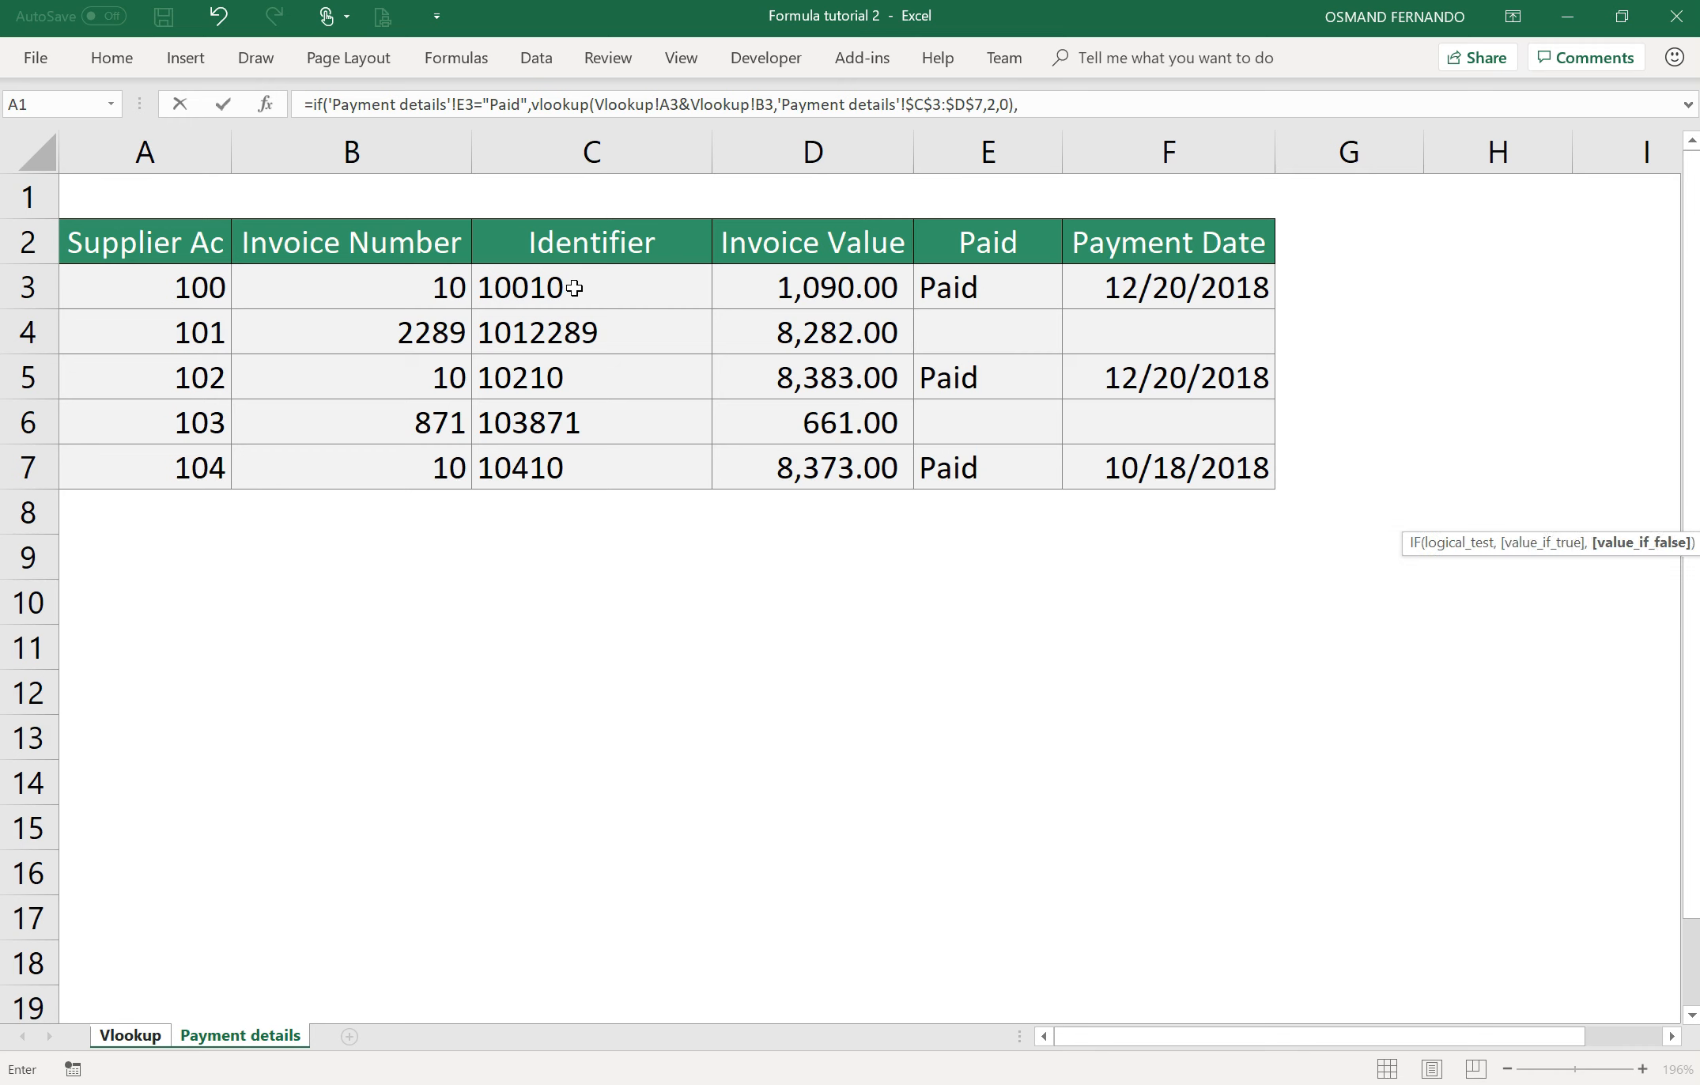
{"action": "type", "text": "\"Not Yet Pa"}
{"action": "type", "text": "id\")"}
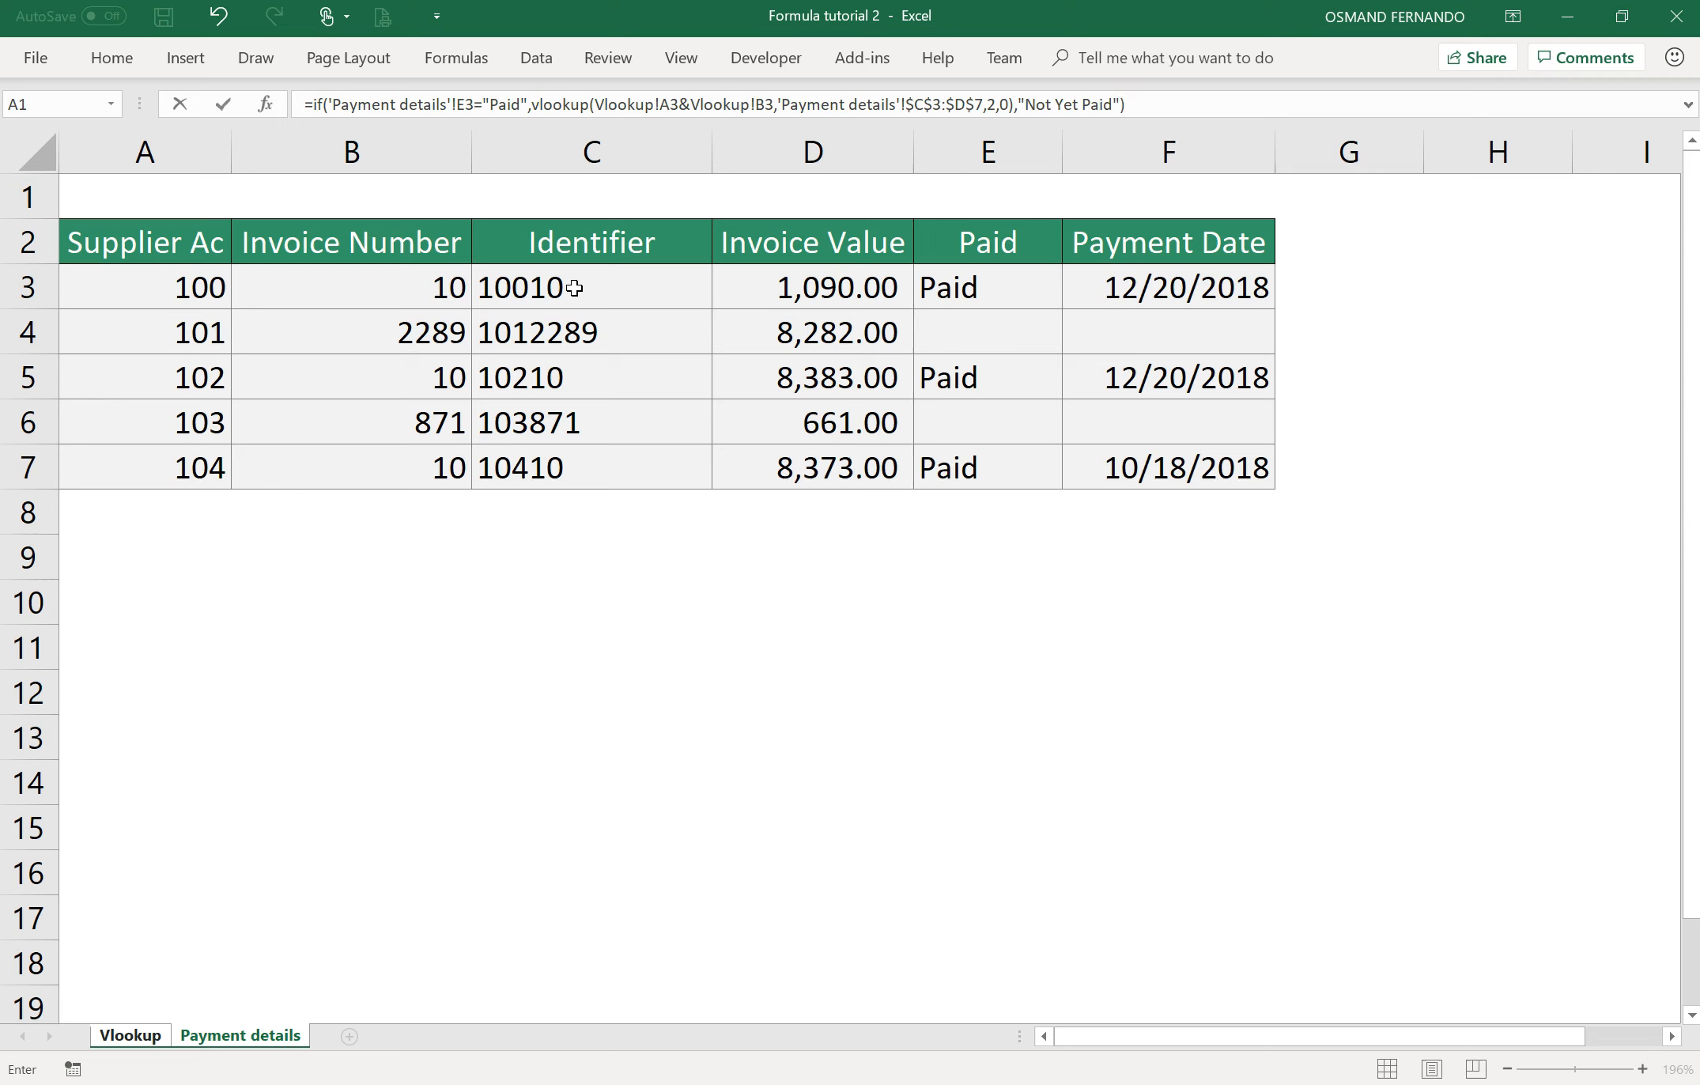
{"action": "key", "text": "Return"}
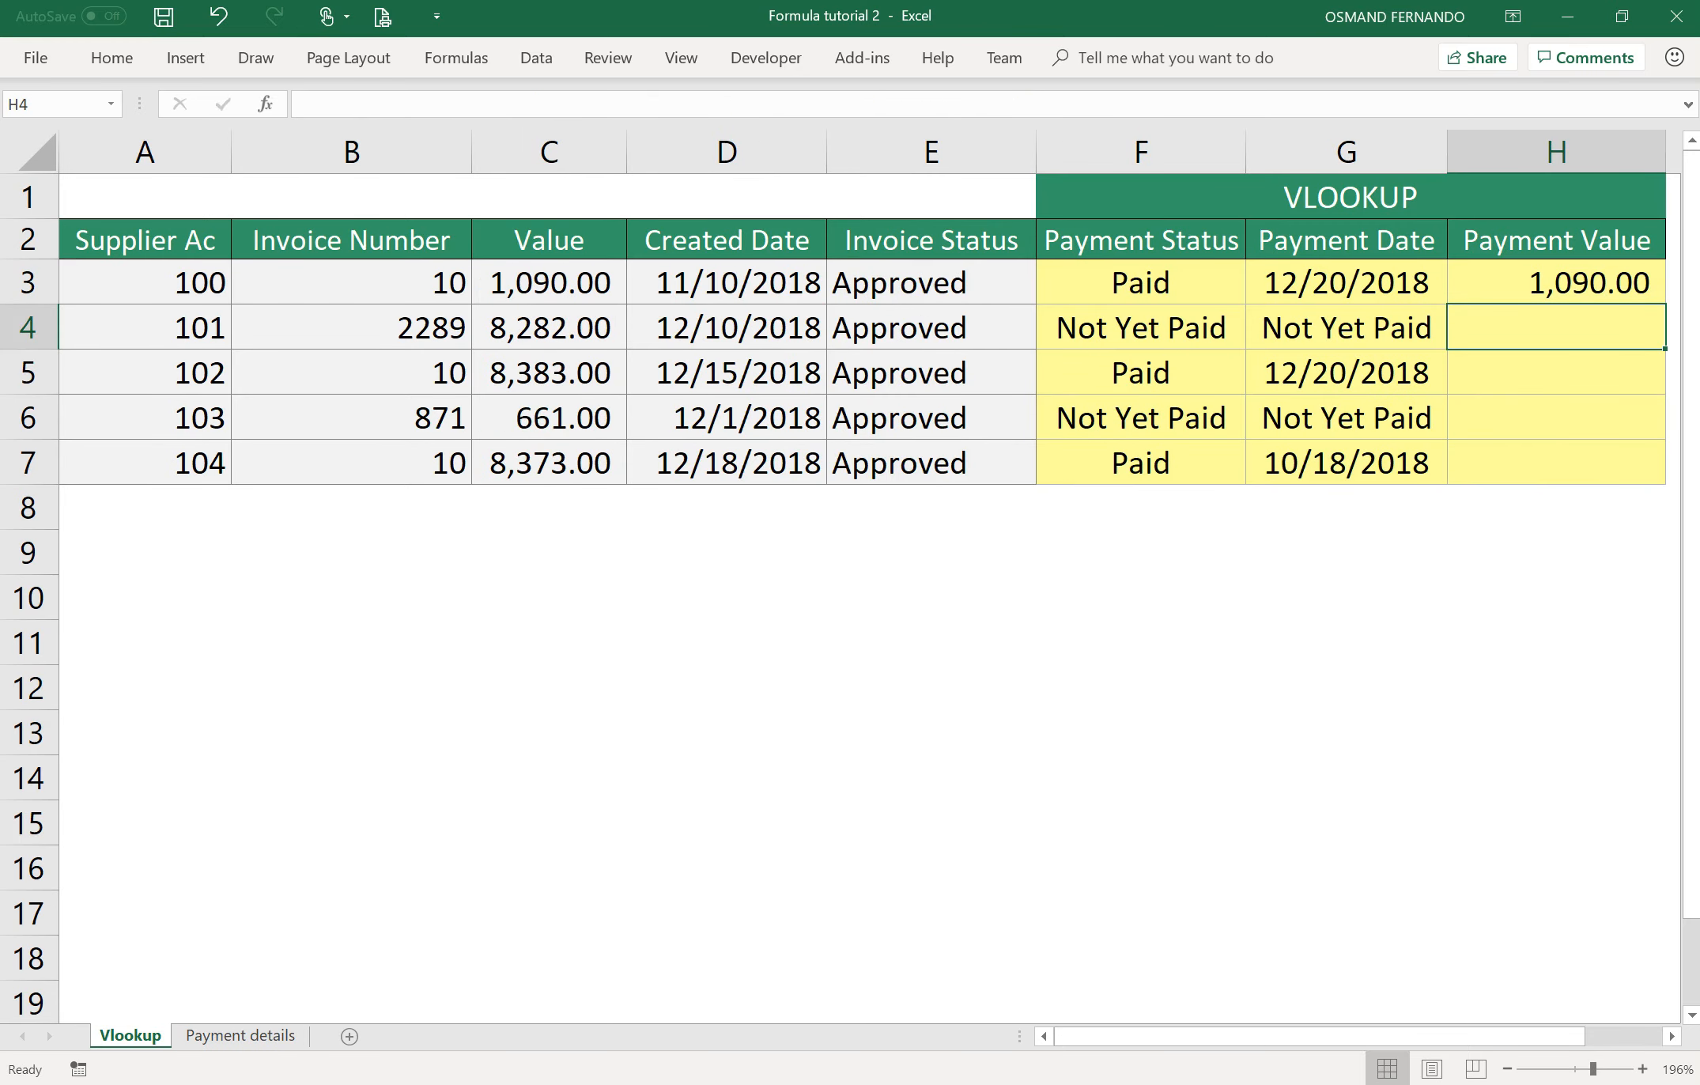
{"action": "left_click", "coordinate": [1529, 273]}
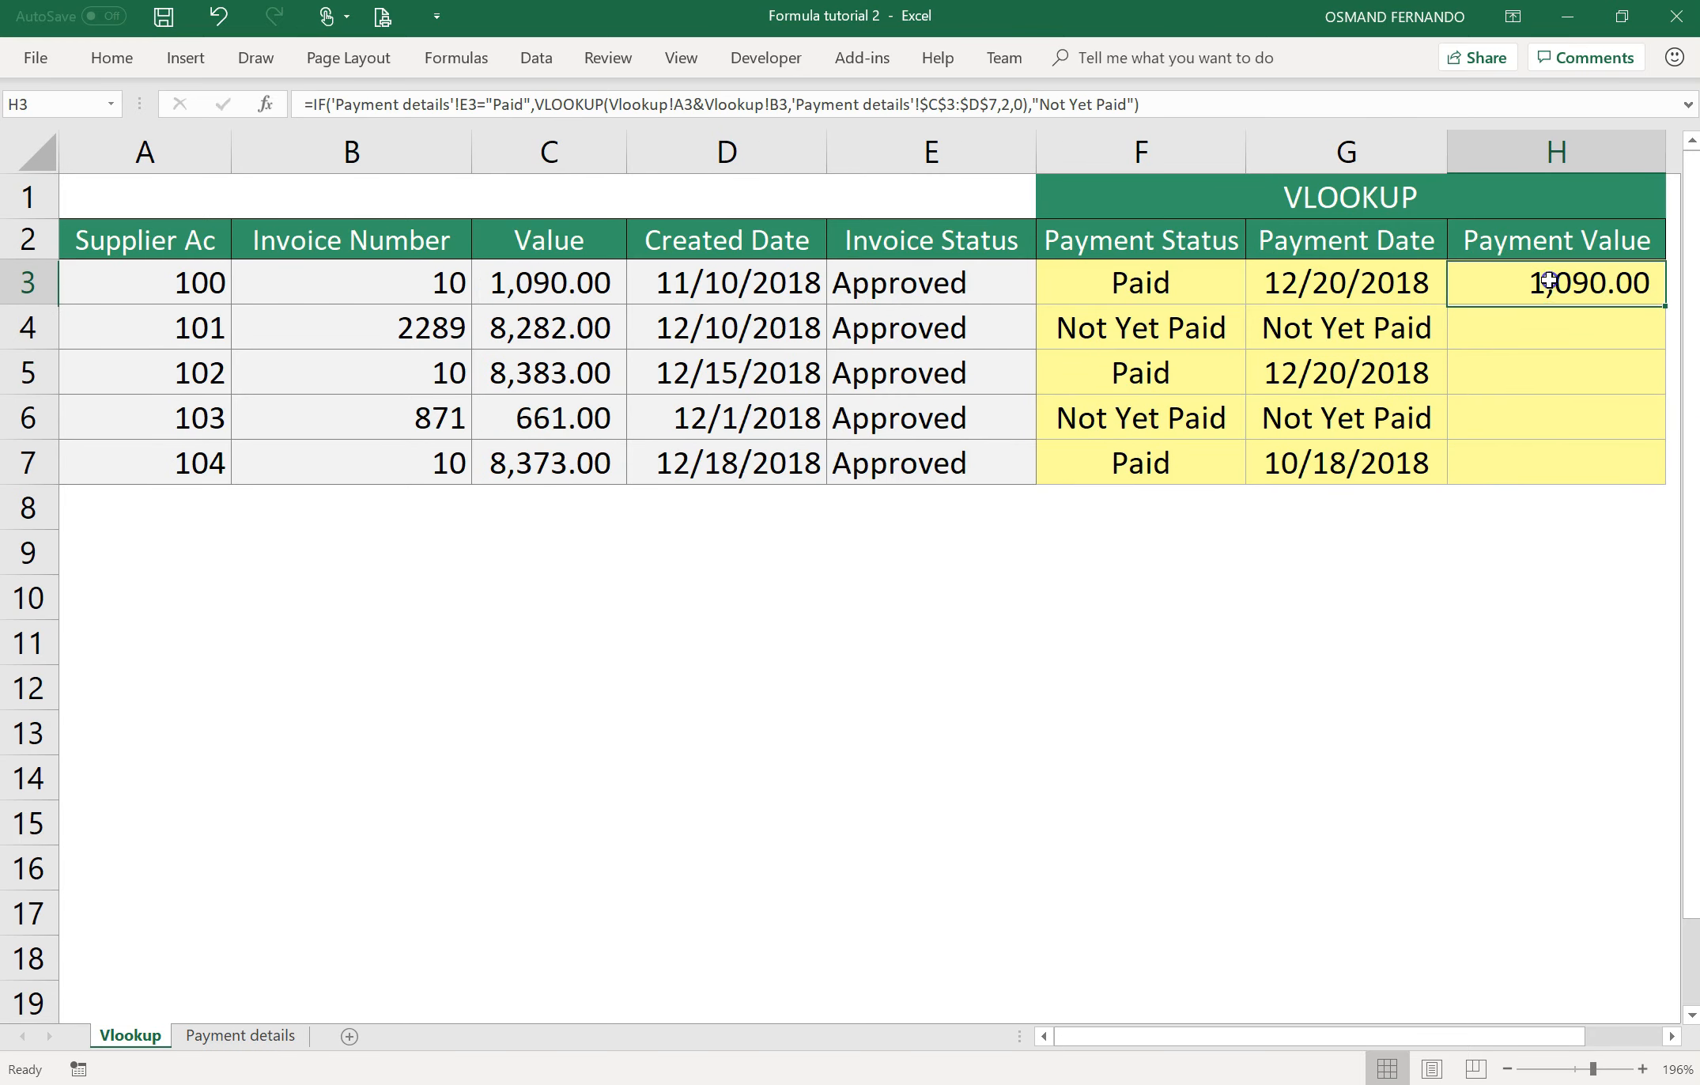
{"action": "double_click", "coordinate": [1664, 304]}
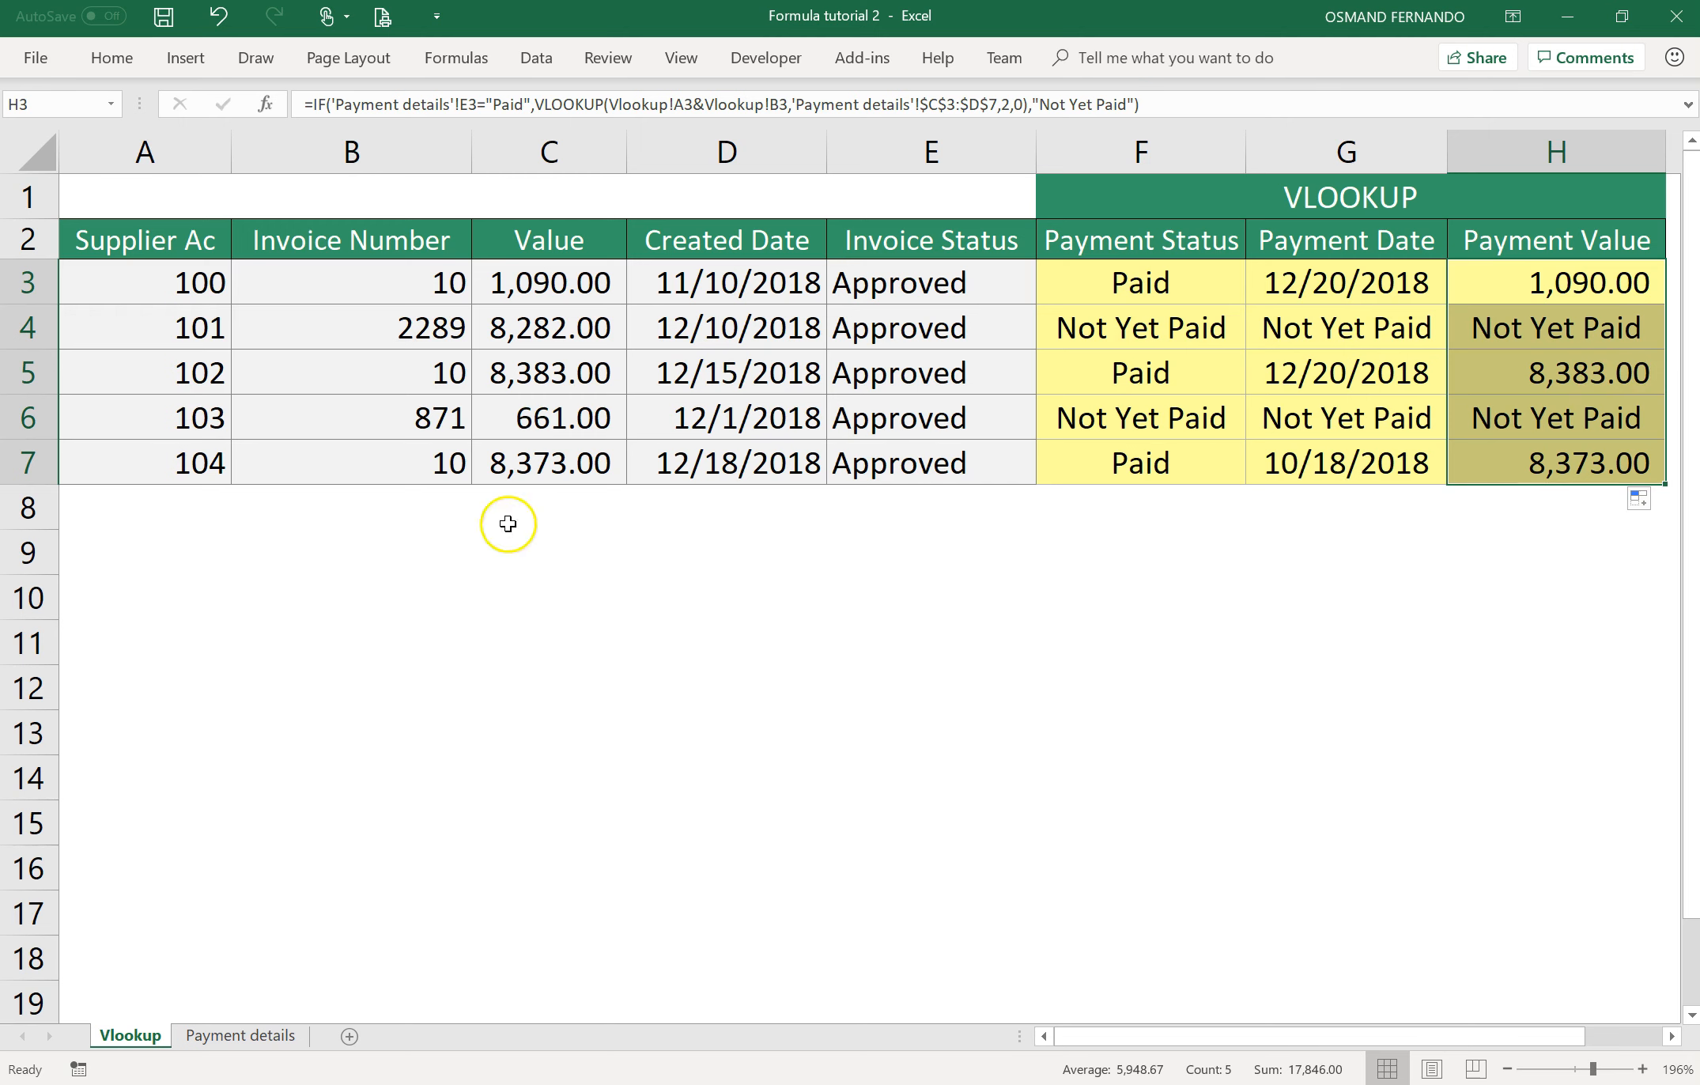